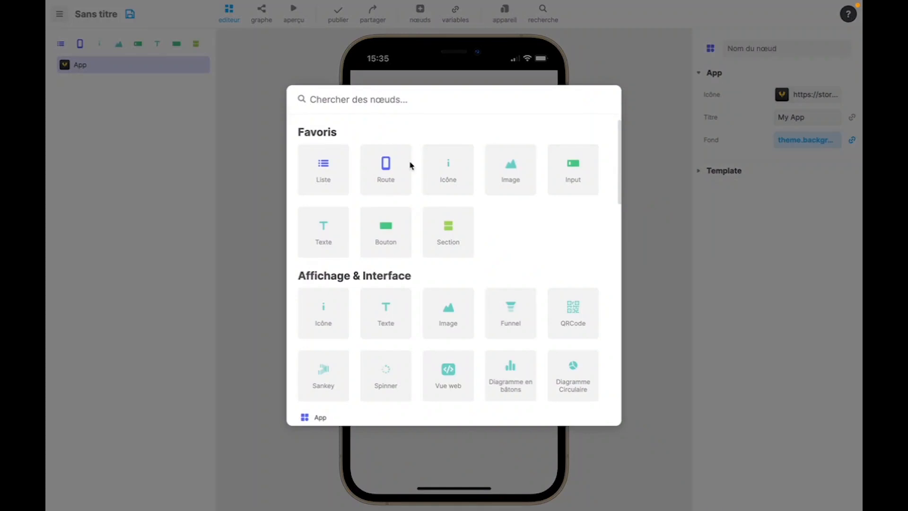
# Step: Add an Écran node to the app and rename the new screen "Accueil"
pyautogui.scroll(-5, 449, 232)
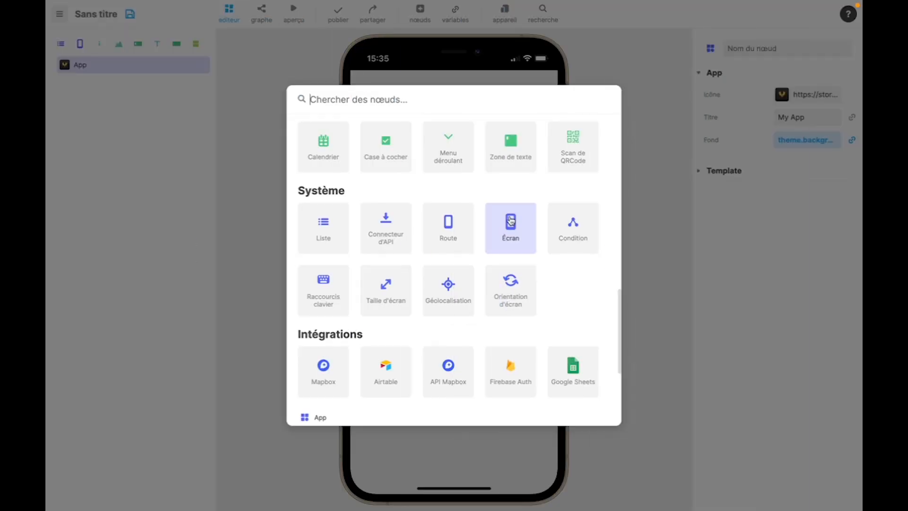
pyautogui.moveTo(510, 221); pyautogui.dragTo(108, 70)
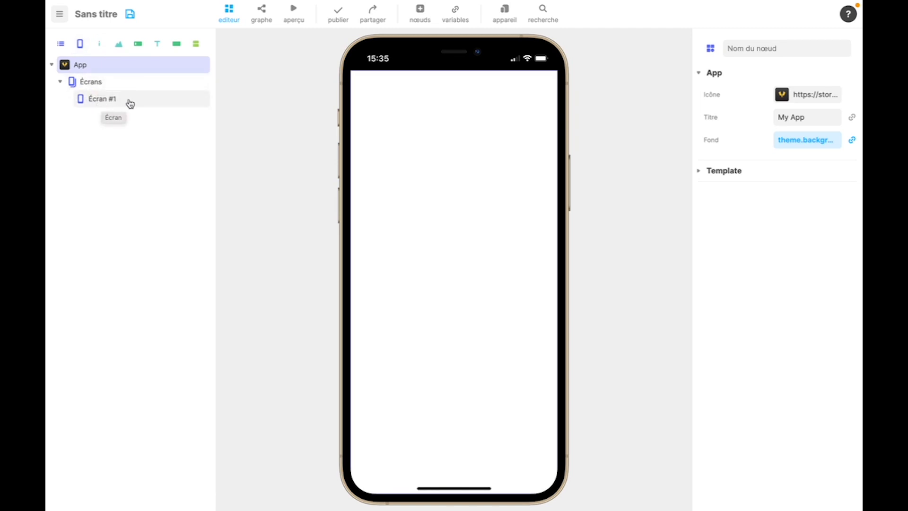
pyautogui.doubleClick(100, 97)
pyautogui.hotkey('ctrl', 'a')
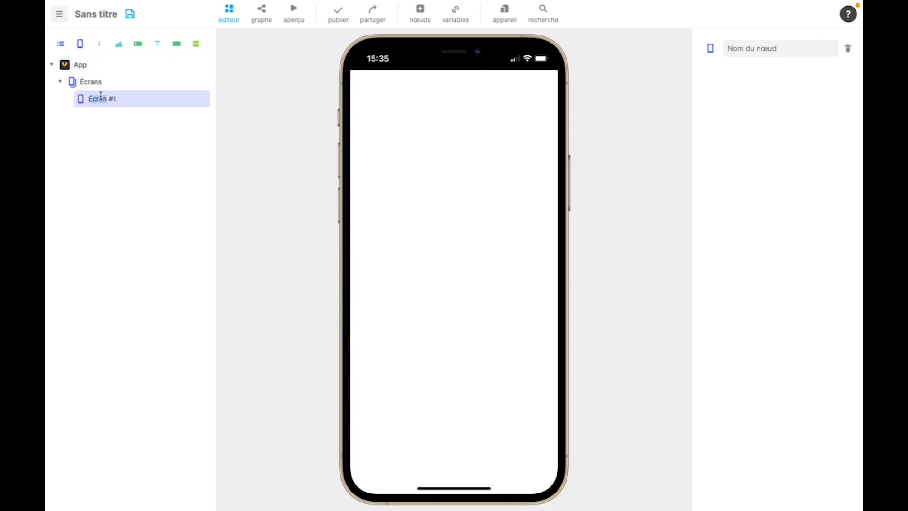
pyautogui.write('Accueil')
pyautogui.press('Return')
# Step: Add a second screen to the Écrans group and name it "À propos"
pyautogui.moveTo(61, 44); pyautogui.dragTo(105, 85)
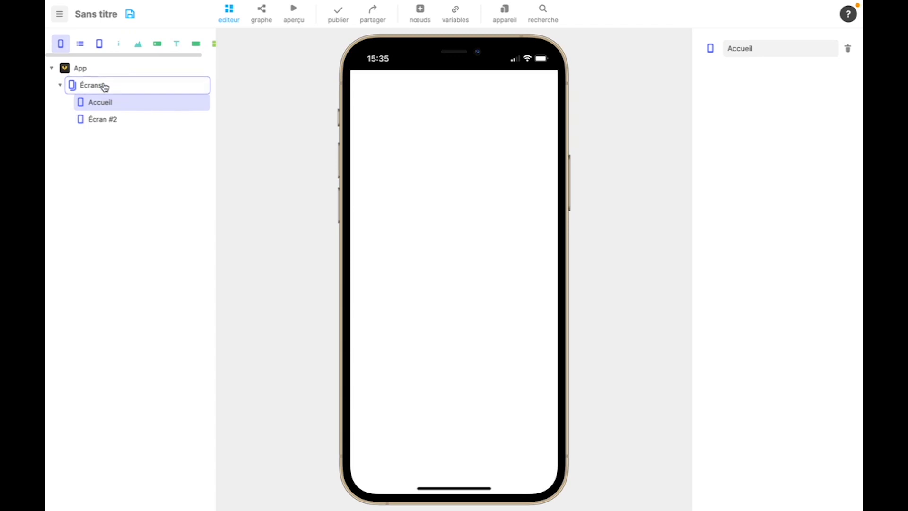
pyautogui.doubleClick(104, 119)
pyautogui.write('À propos')
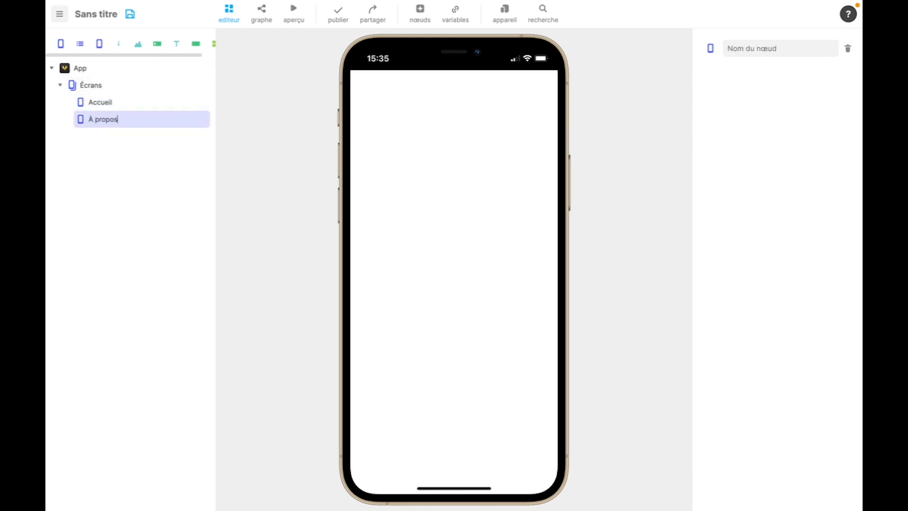
pyautogui.press('Return')
# Step: Add a third screen to the Écrans group and name it "Contact"
pyautogui.moveTo(61, 44); pyautogui.dragTo(93, 87)
pyautogui.doubleClick(108, 142)
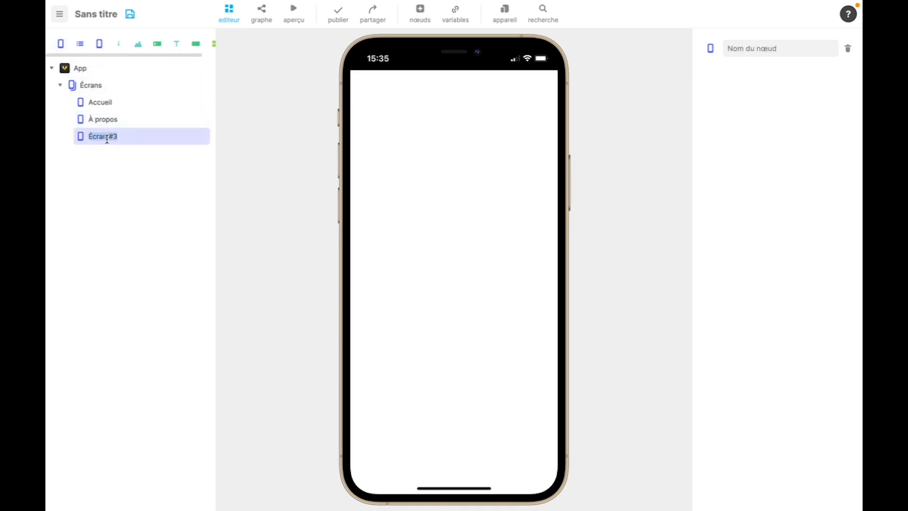
pyautogui.write('Contact')
pyautogui.press('Return')
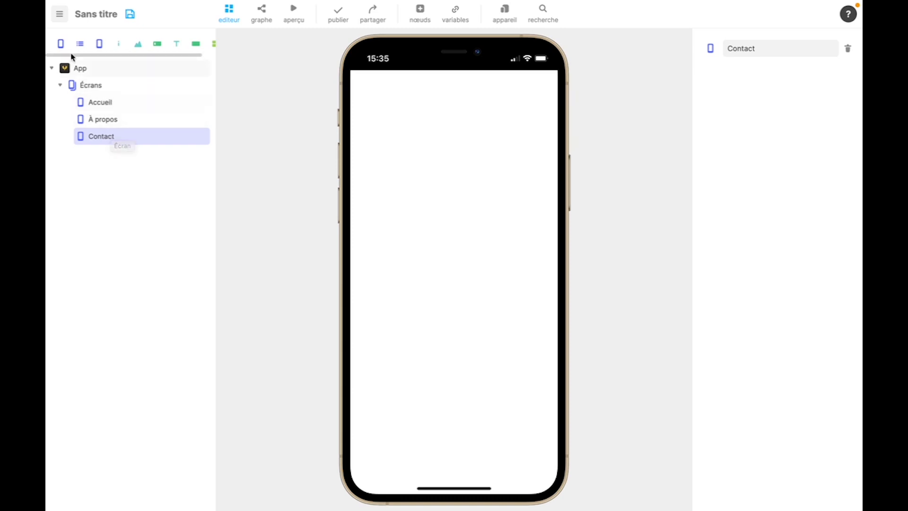
# Step: Add an Écran node directly to the App node and nest its Écrans group inside the Accueil screen
pyautogui.moveTo(61, 43); pyautogui.dragTo(75, 70)
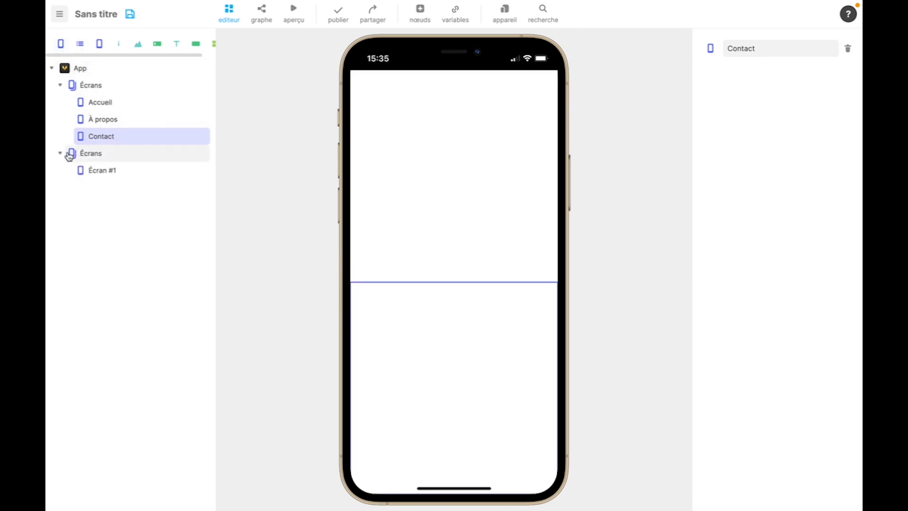
pyautogui.moveTo(69, 156); pyautogui.dragTo(99, 104)
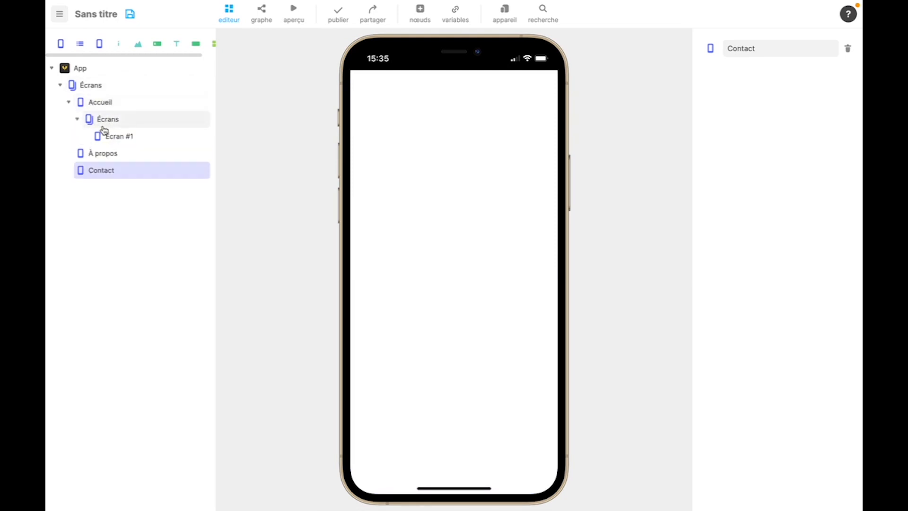
# Step: Delete the Écrans group nested inside the Accueil screen
pyautogui.click(103, 121)
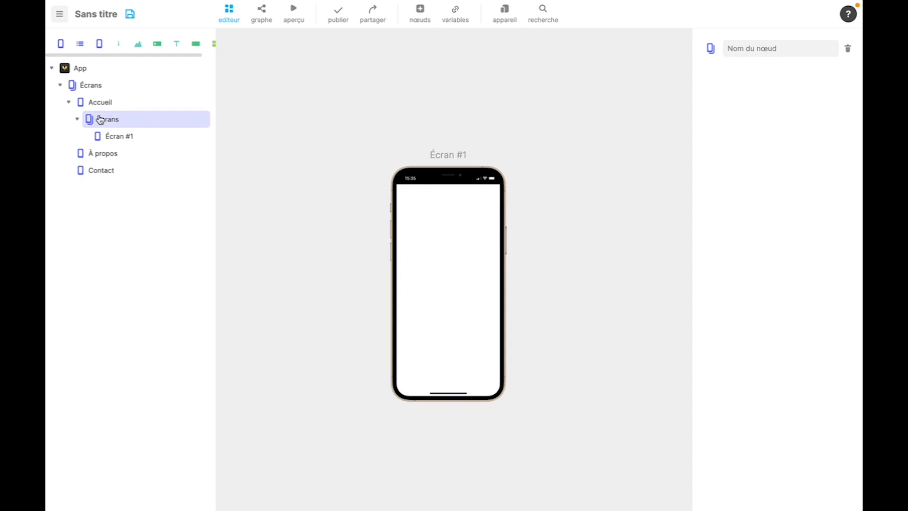
pyautogui.press('Delete')
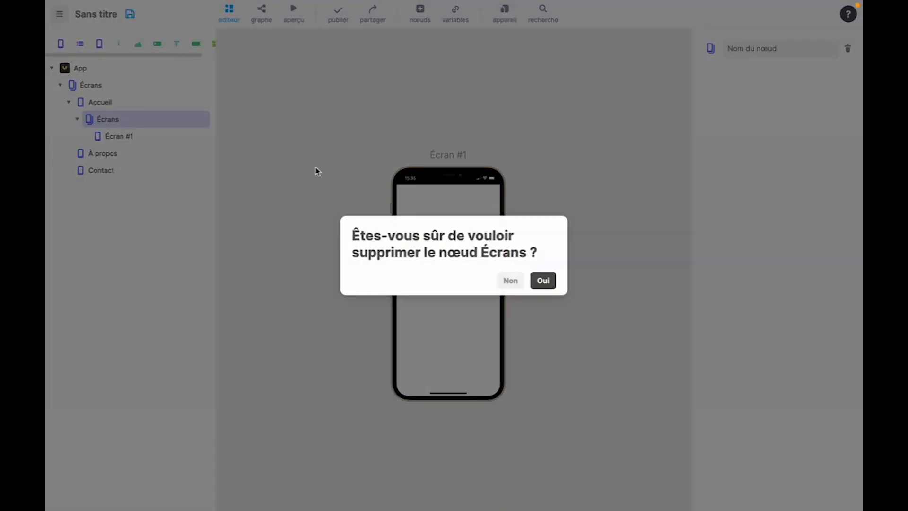
pyautogui.click(548, 283)
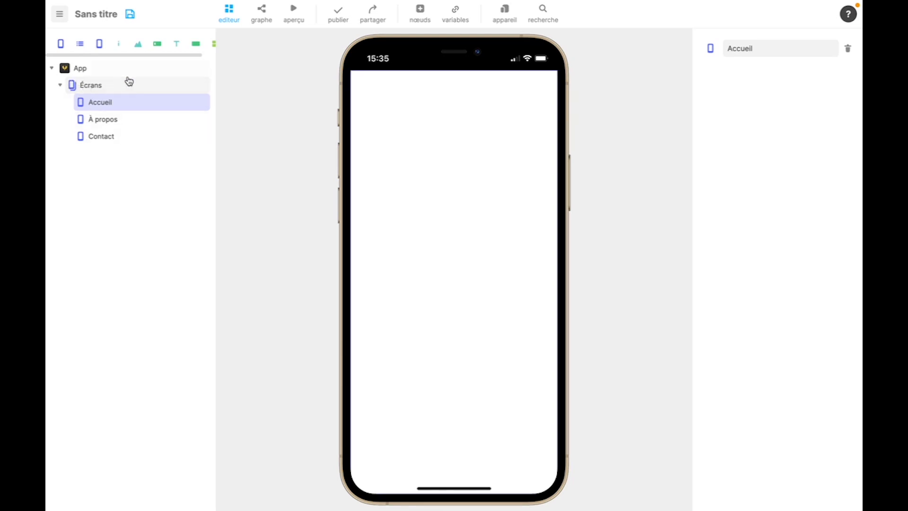
# Step: Add a Texte node to each of the Accueil, À propos and Contact screens
pyautogui.click(112, 85)
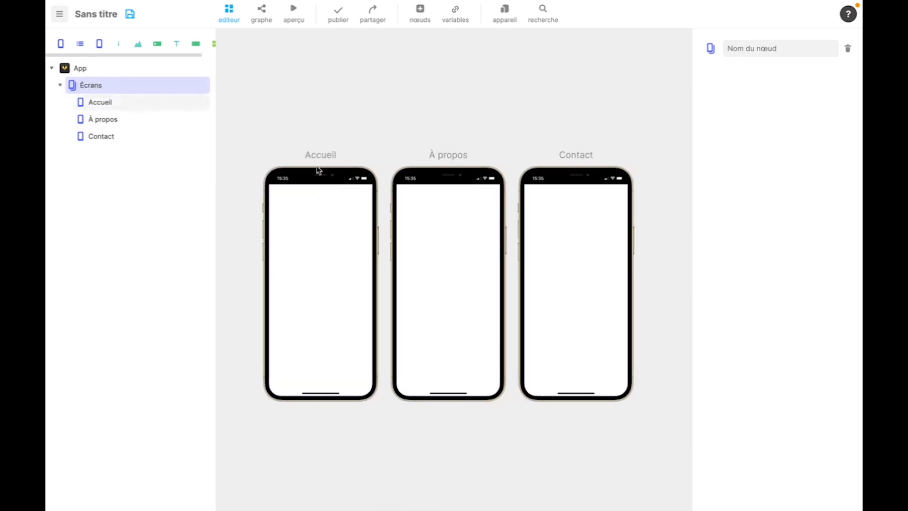
pyautogui.click(95, 102)
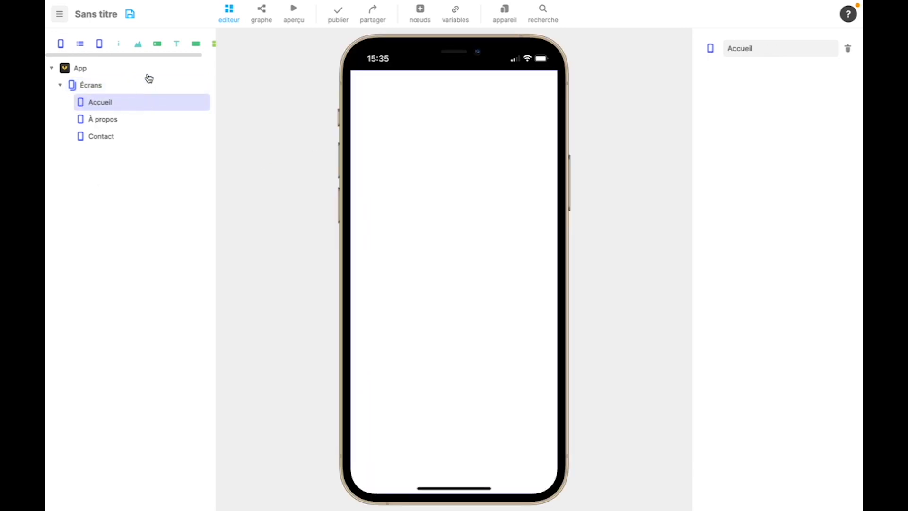
pyautogui.moveTo(176, 43); pyautogui.dragTo(125, 103)
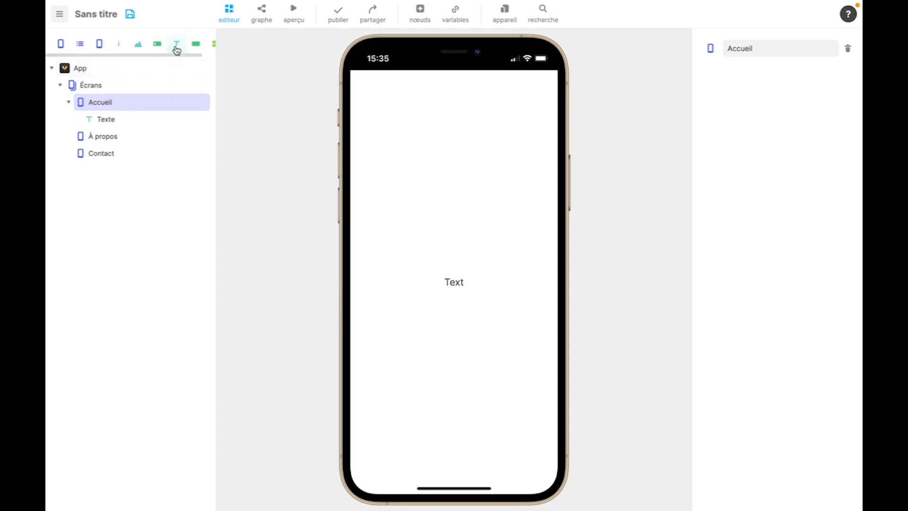
pyautogui.moveTo(176, 48); pyautogui.dragTo(116, 146)
pyautogui.moveTo(177, 50); pyautogui.dragTo(110, 173)
# Step: Set the value of the Accueil screen's text node to "Accueil"
pyautogui.click(124, 121)
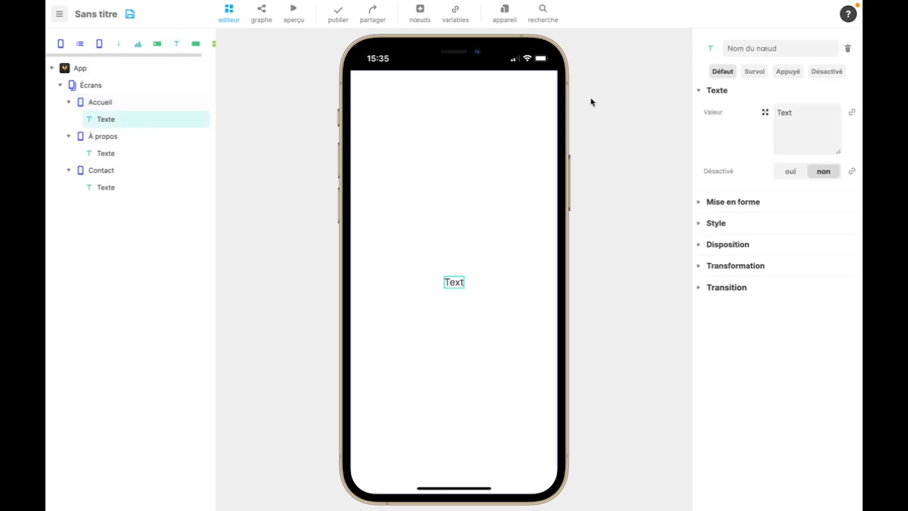
pyautogui.doubleClick(782, 112)
pyautogui.write('Accueil')
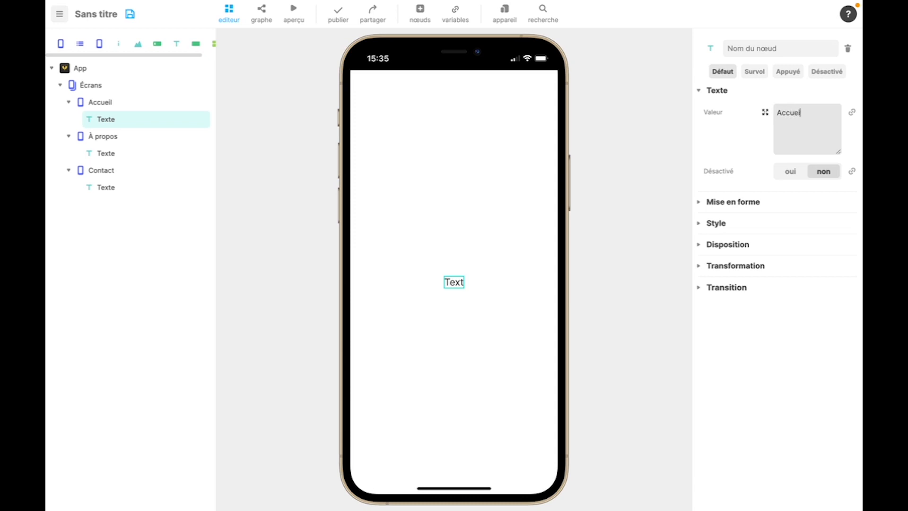
# Step: Set the value of the À propos screen's text node to "À propops"
pyautogui.click(122, 156)
pyautogui.doubleClick(783, 112)
pyautogui.write('À')
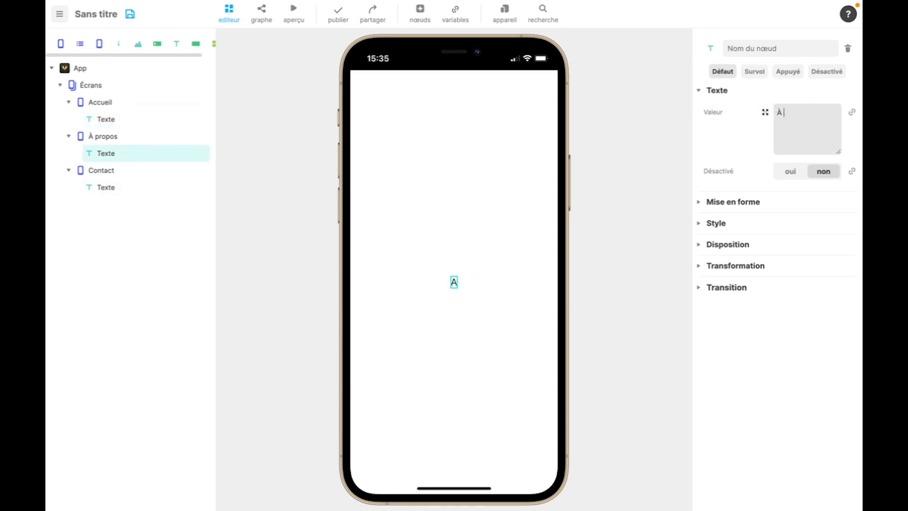
pyautogui.write(' propos')
# Step: Set the value of the Contact screen's text node to "Contact"
pyautogui.click(129, 176)
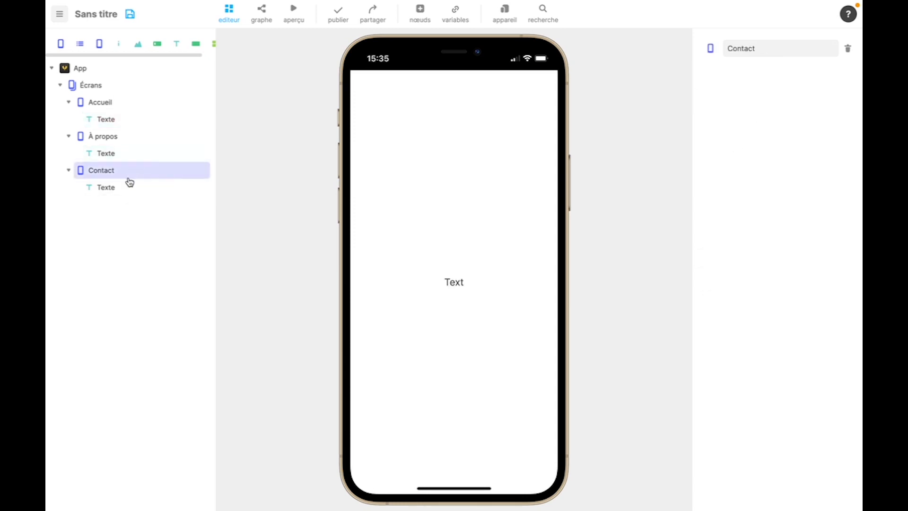
pyautogui.click(129, 187)
pyautogui.doubleClick(783, 112)
pyautogui.write('Contact')
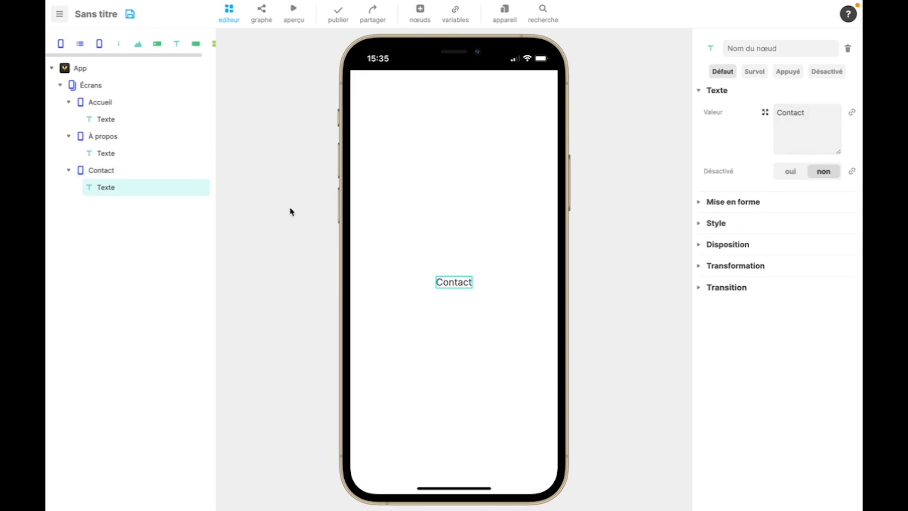
# Step: Review the Contact, À propos and Accueil screens one by one, and display the overview of the whole Écrans group
pyautogui.click(125, 171)
pyautogui.click(114, 135)
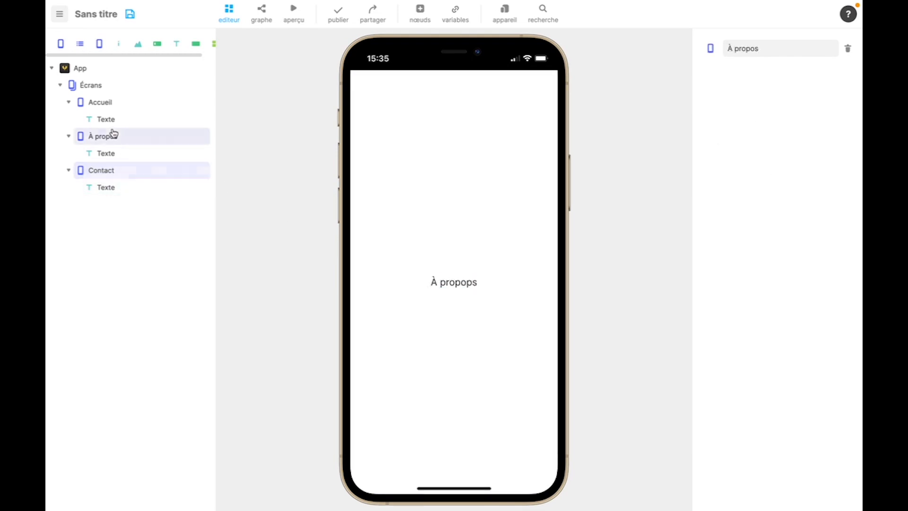
pyautogui.click(115, 102)
pyautogui.click(106, 137)
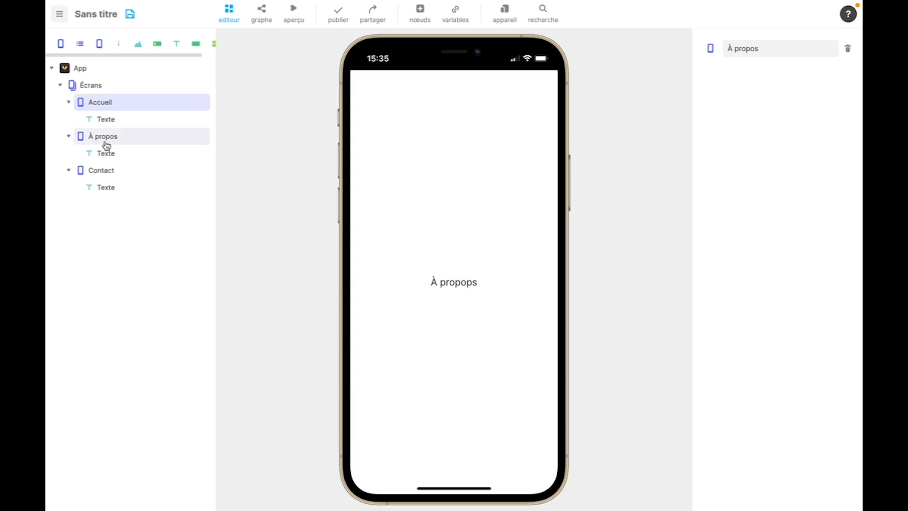
pyautogui.click(105, 171)
pyautogui.click(107, 186)
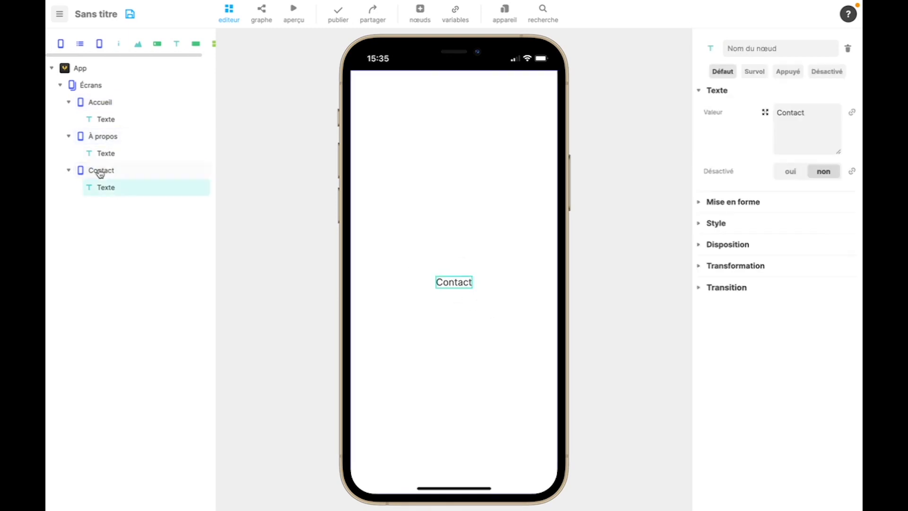
pyautogui.click(100, 85)
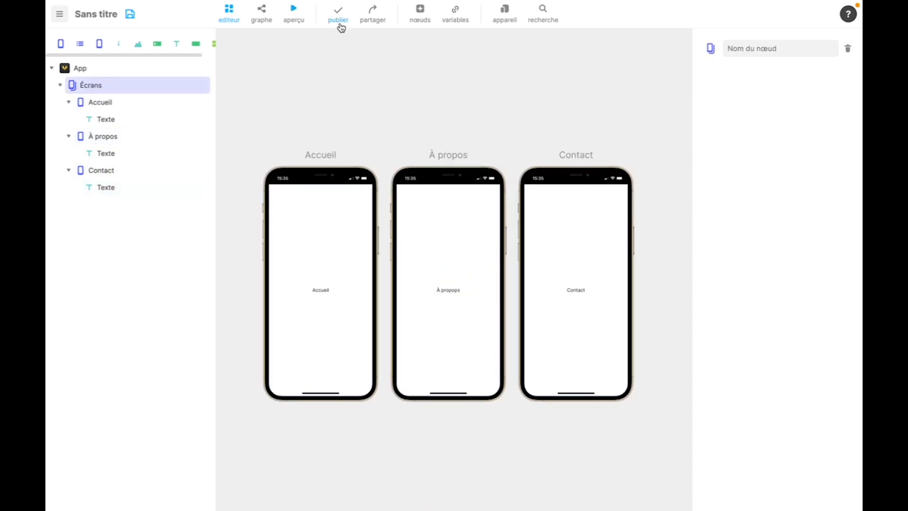
# Step: Add a Bouton node to the Accueil screen and set its text to "Ouvrir à propos"
pyautogui.click(424, 22)
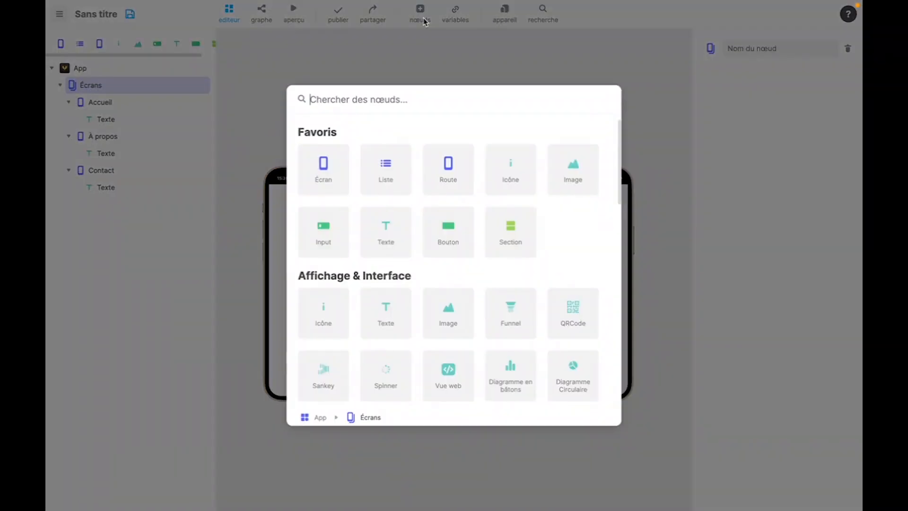
pyautogui.moveTo(452, 229); pyautogui.dragTo(144, 105)
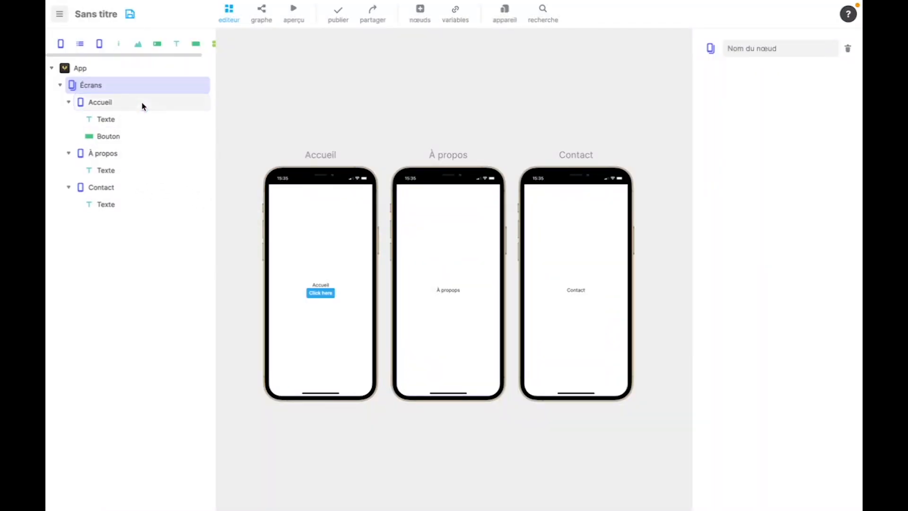
pyautogui.click(119, 138)
pyautogui.click(792, 115)
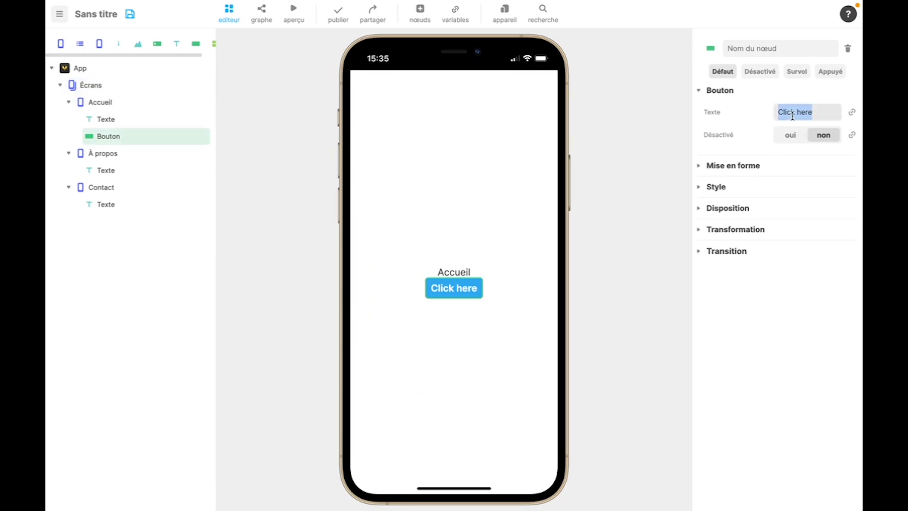
pyautogui.write('Ouvrir')
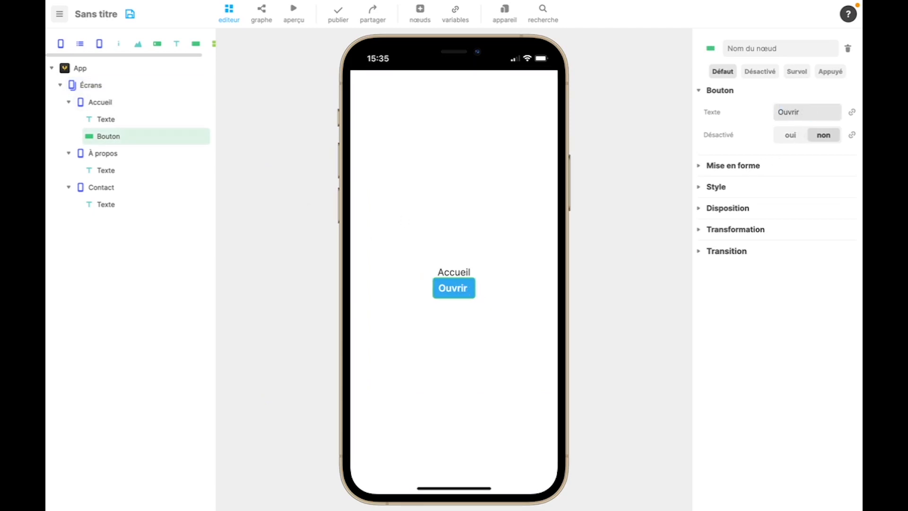
pyautogui.write(' à propo')
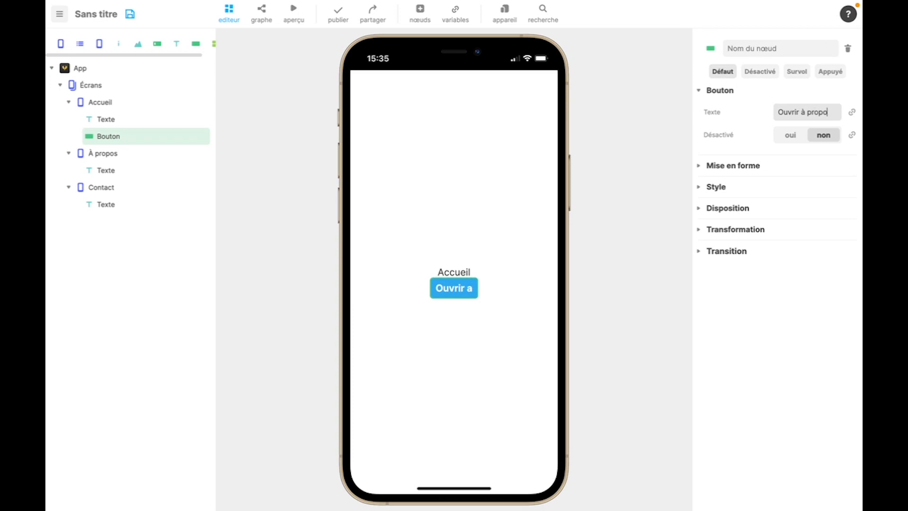
pyautogui.write('s')
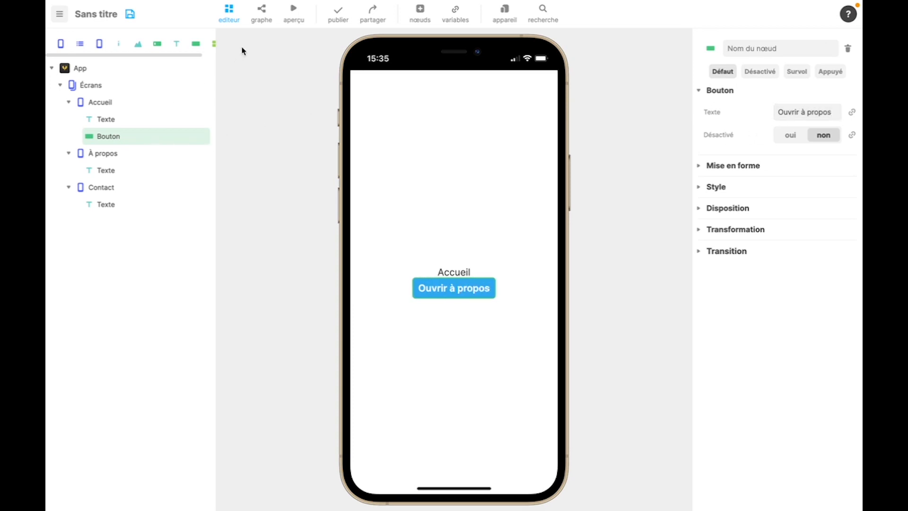
# Step: Open the graph of the Accueil screen's button and add its "clique" event
pyautogui.click(260, 19)
pyautogui.rightClick(297, 152)
pyautogui.click(320, 168)
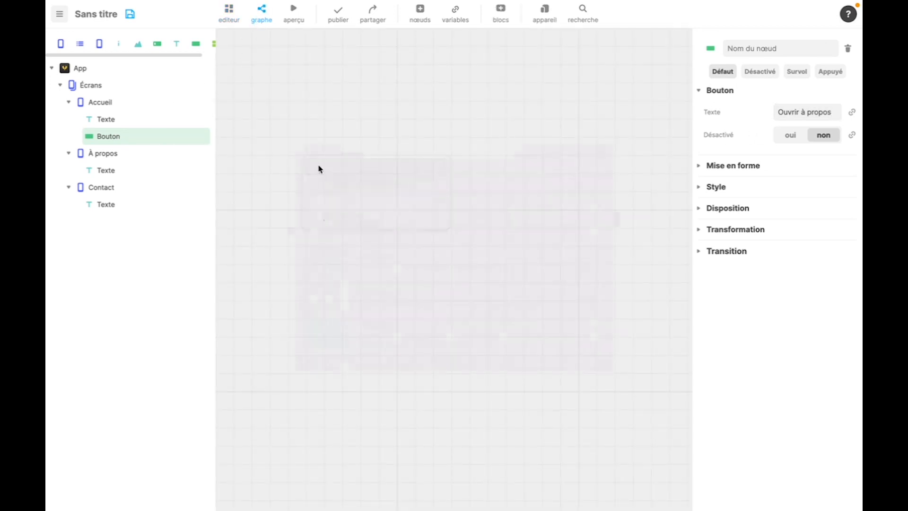
pyautogui.click(334, 171)
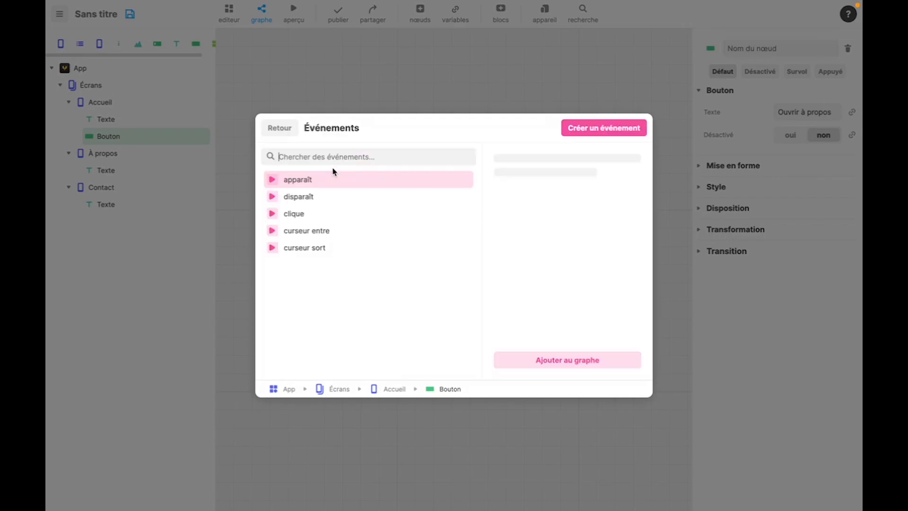
pyautogui.click(308, 215)
# Step: Connect the "clique" event to a new "changer d'écran" action block and open that block's settings
pyautogui.moveTo(318, 166); pyautogui.dragTo(423, 176)
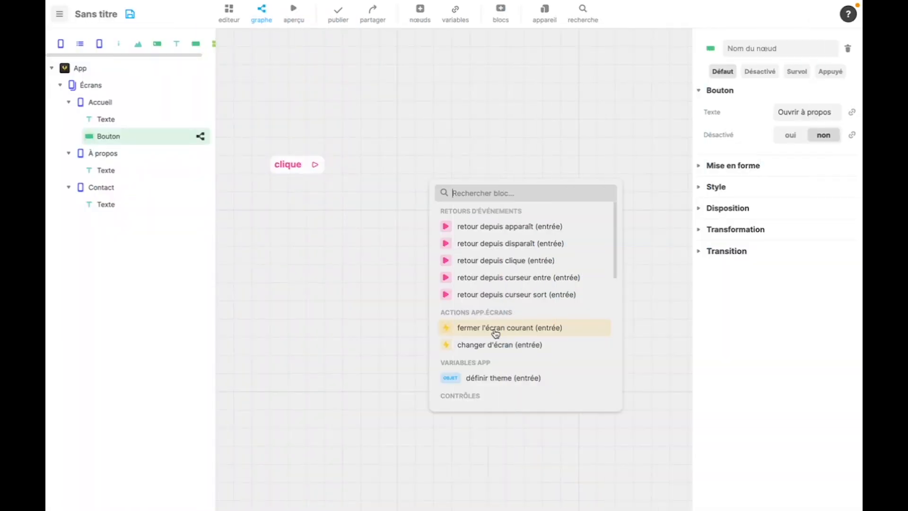
pyautogui.click(480, 344)
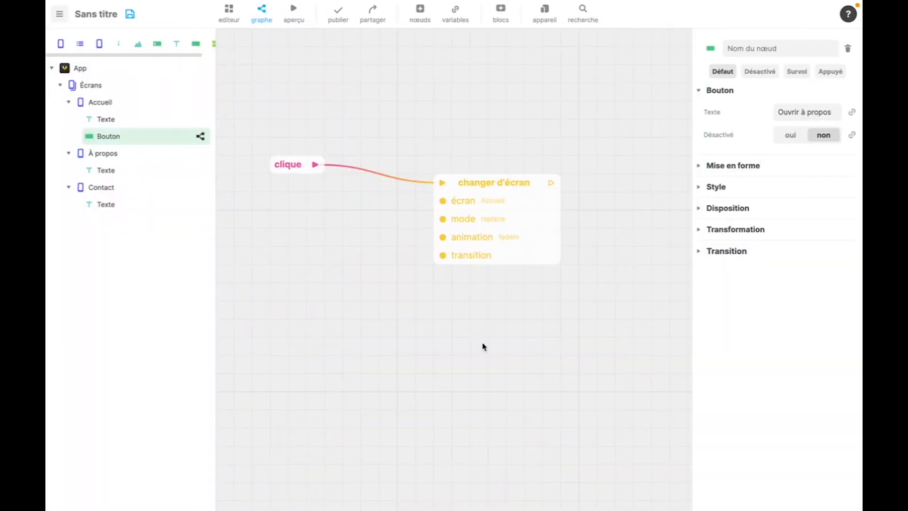
pyautogui.click(470, 227)
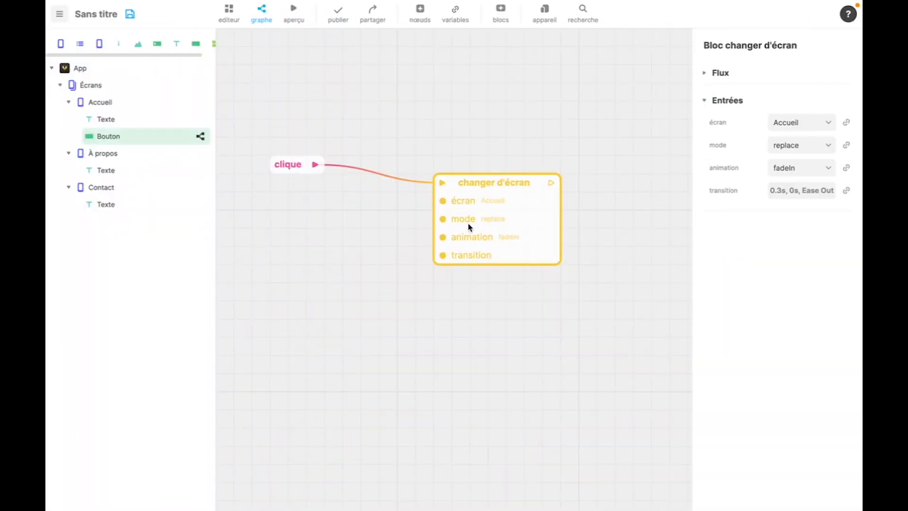
# Step: Configure the "changer d'écran" block to open the À propos screen in push mode with the leftToRight animation
pyautogui.click(789, 123)
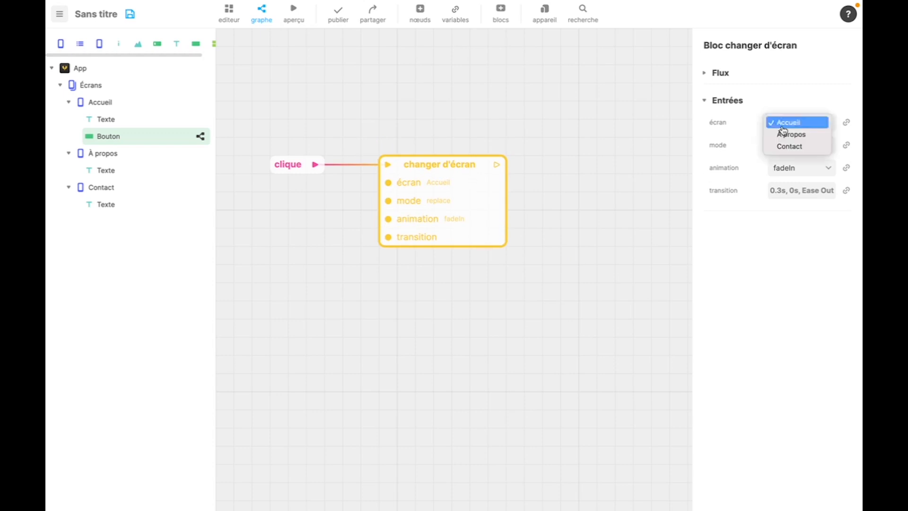
pyautogui.click(785, 134)
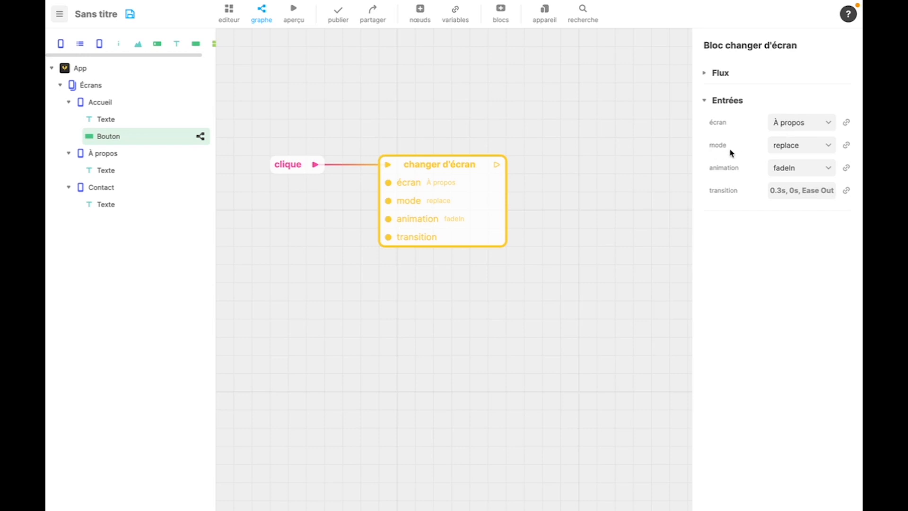
pyautogui.click(789, 146)
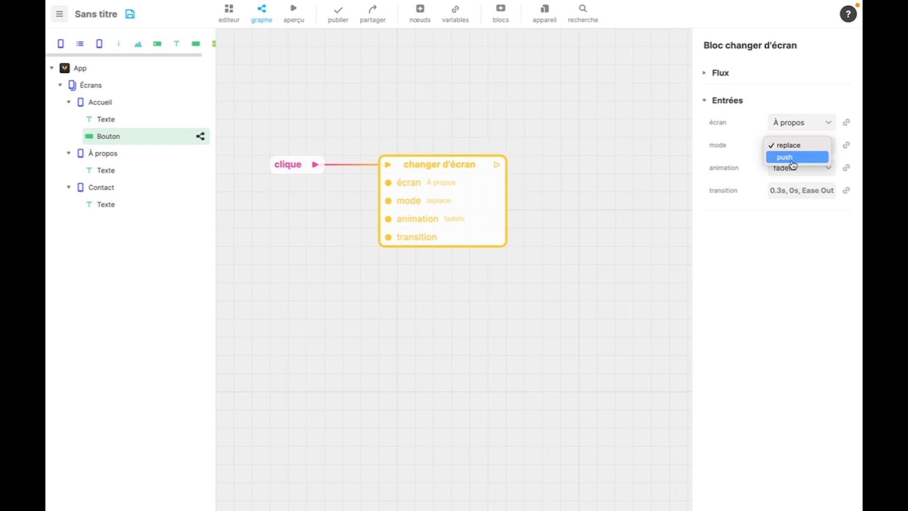
pyautogui.click(715, 174)
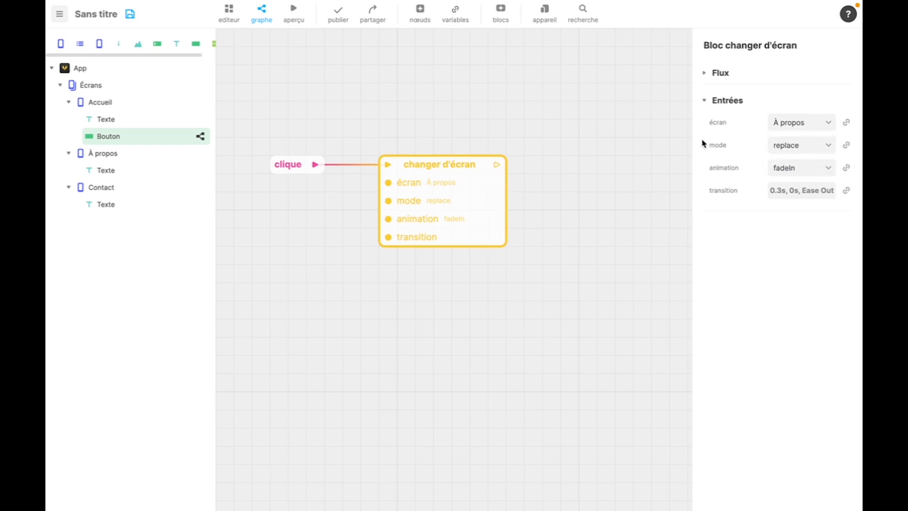
pyautogui.click(787, 146)
pyautogui.click(785, 157)
pyautogui.click(785, 169)
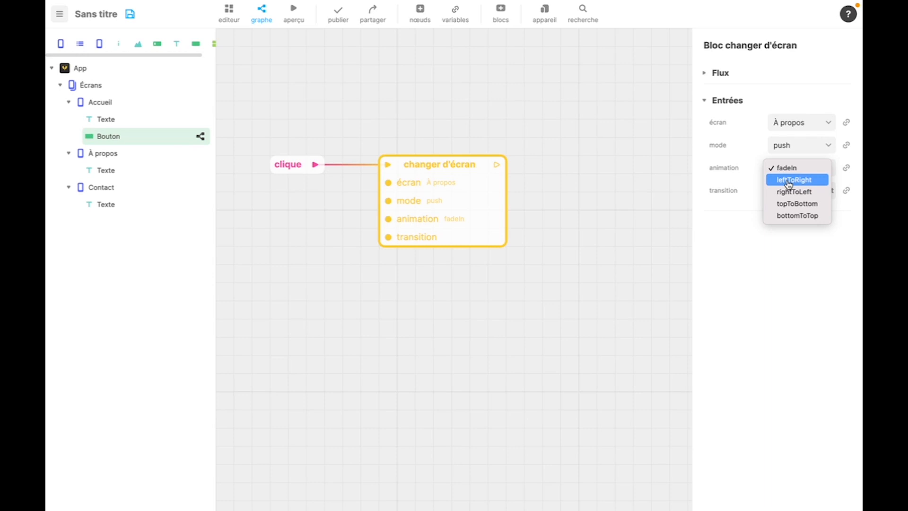
pyautogui.click(789, 180)
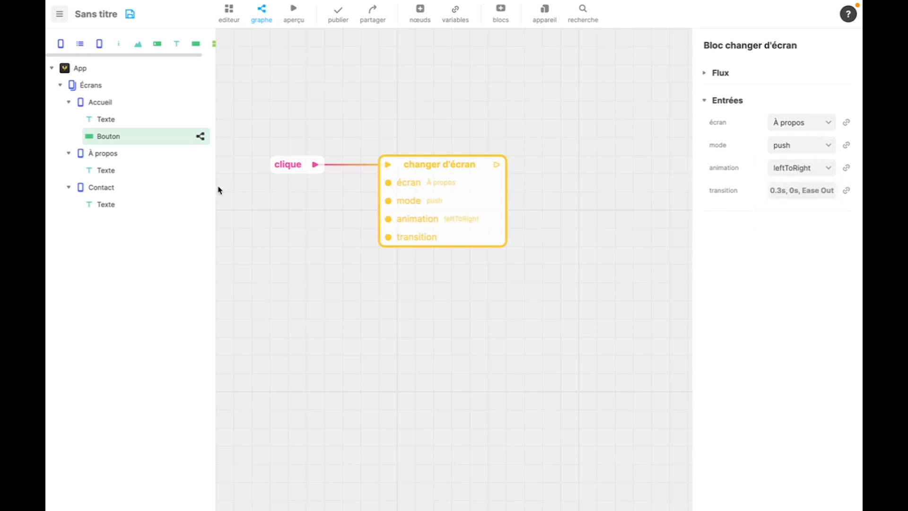
# Step: Add a Bouton node to the À propos screen and set its text to "Retour accueil"
pyautogui.click(125, 157)
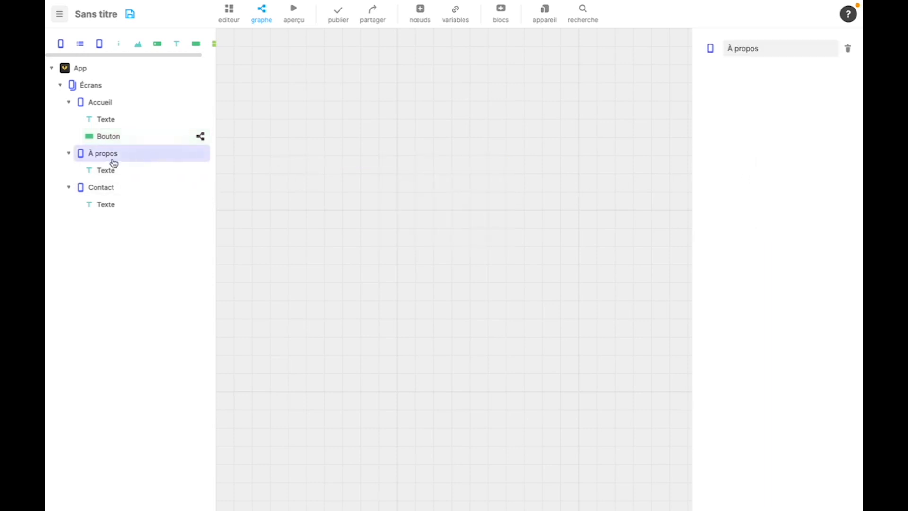
pyautogui.click(233, 15)
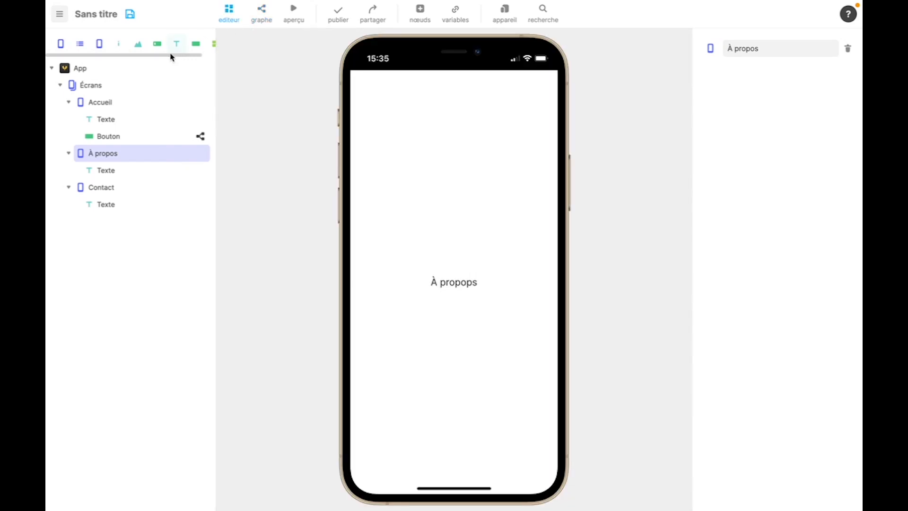
pyautogui.moveTo(195, 44); pyautogui.dragTo(113, 156)
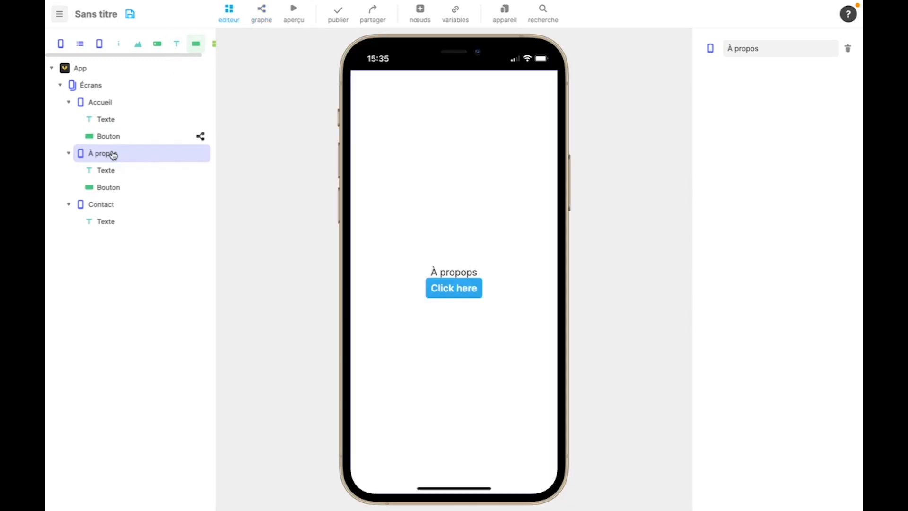
pyautogui.click(111, 187)
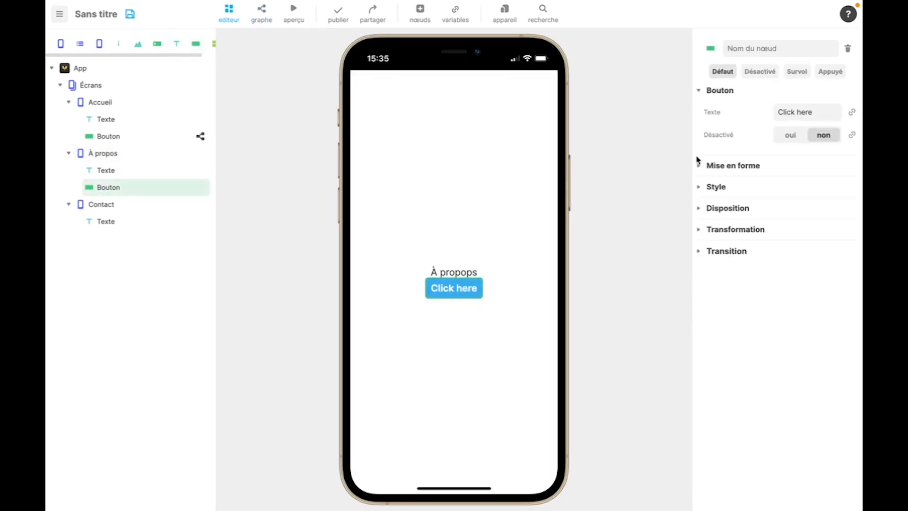
pyautogui.click(789, 111)
pyautogui.write('Retou')
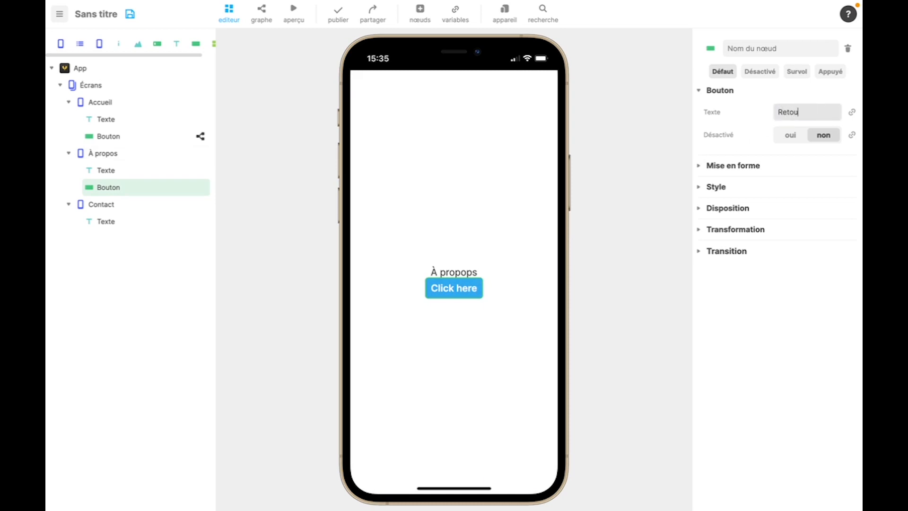
pyautogui.write('r accueil')
pyautogui.click(748, 125)
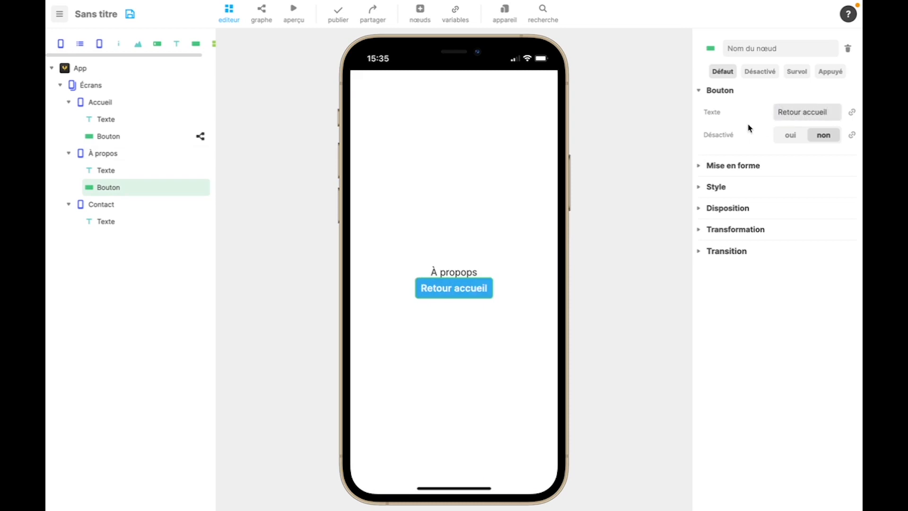
# Step: In the À propos button's graph, add the "clique" event and connect it to a new "fermer l'écran courant" block placed close beside it
pyautogui.click(263, 18)
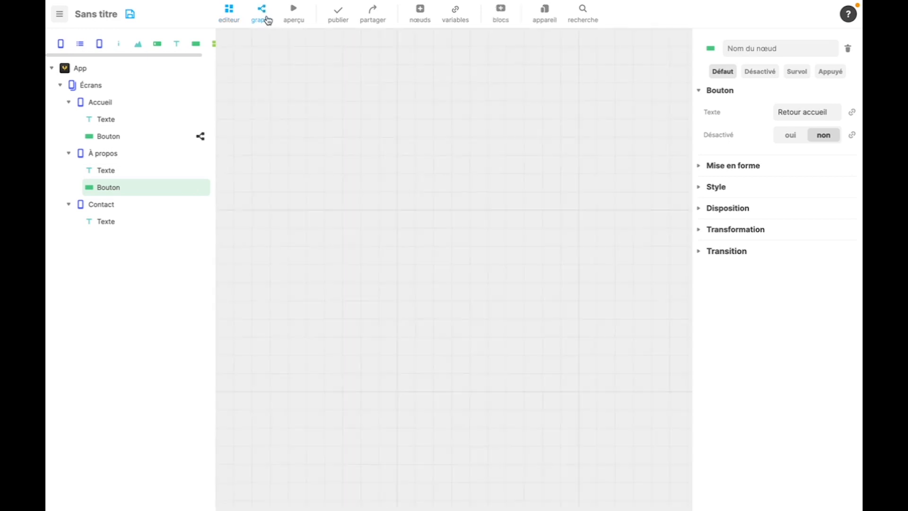
pyautogui.rightClick(277, 165)
pyautogui.click(307, 177)
pyautogui.click(311, 176)
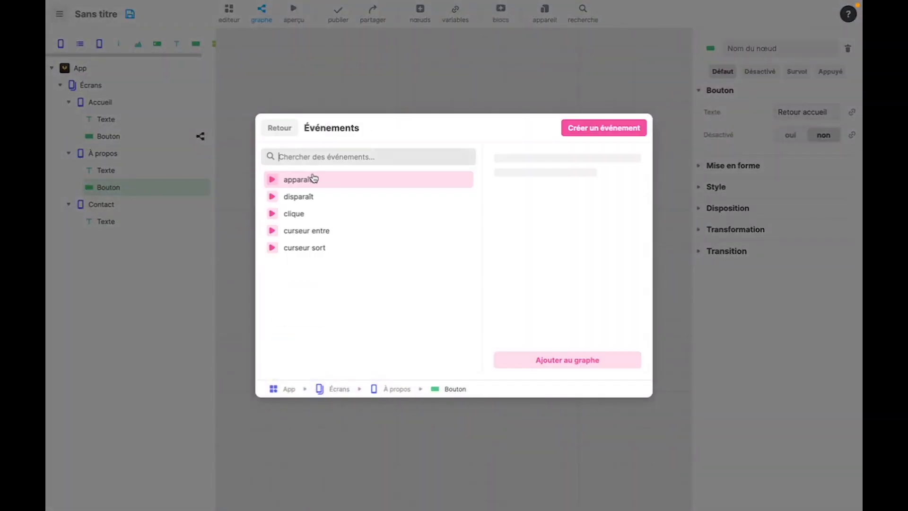
pyautogui.click(298, 213)
pyautogui.moveTo(318, 165); pyautogui.dragTo(430, 173)
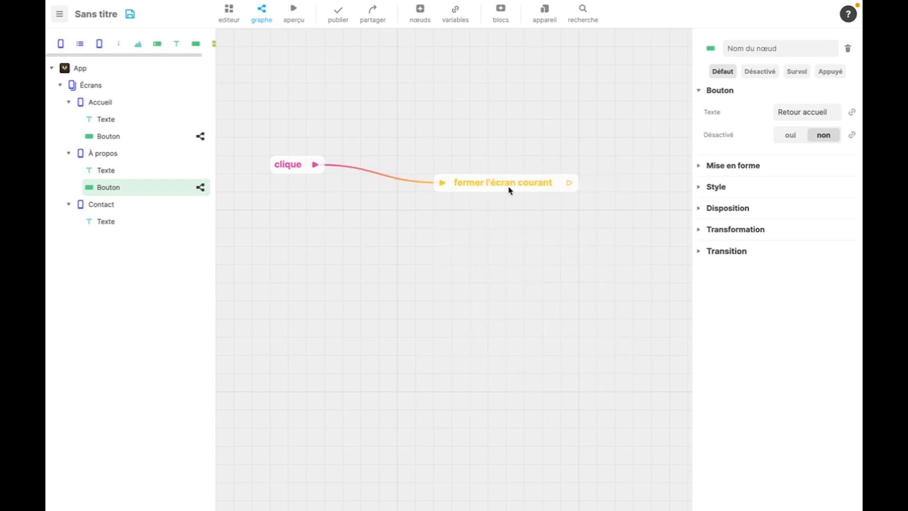
pyautogui.moveTo(510, 191); pyautogui.dragTo(438, 194)
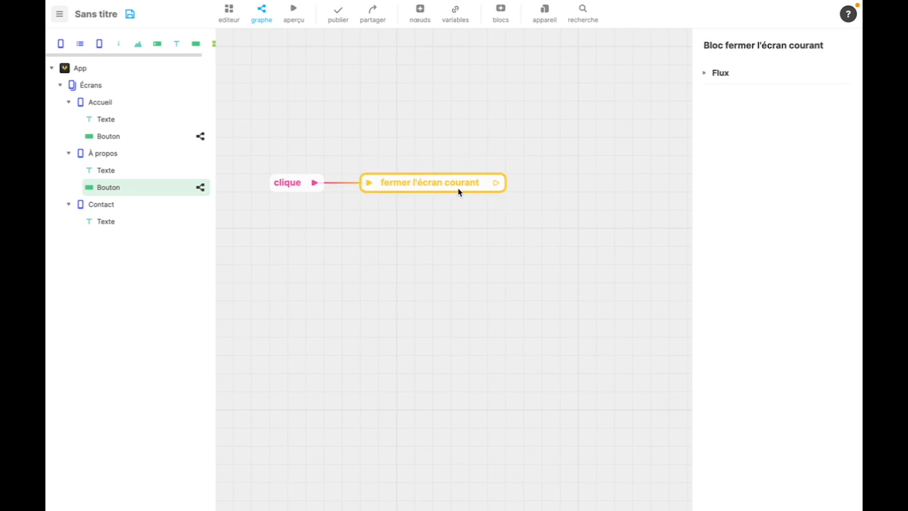
# Step: Preview the app to test the "Ouvrir à propos" and "Retour accueil" buttons, and reopen the Accueil button's graph
pyautogui.click(294, 14)
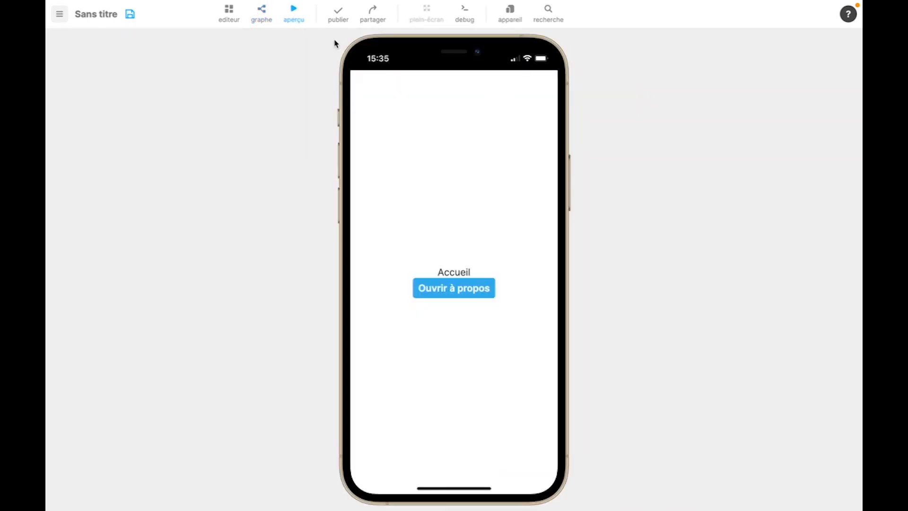
pyautogui.click(453, 290)
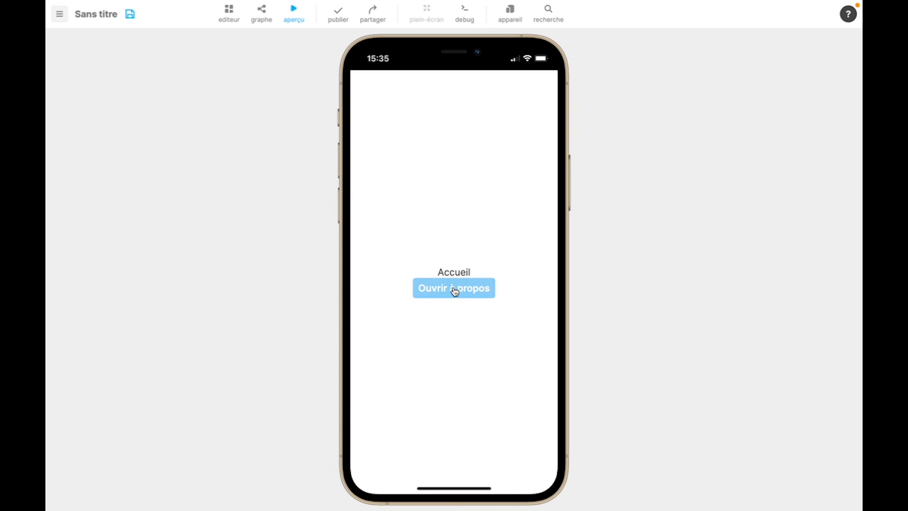
pyautogui.click(437, 290)
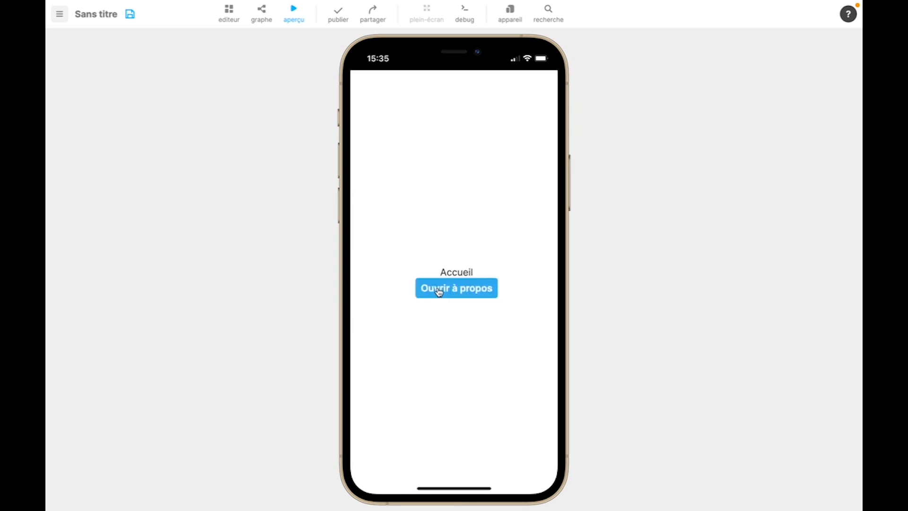
pyautogui.click(452, 295)
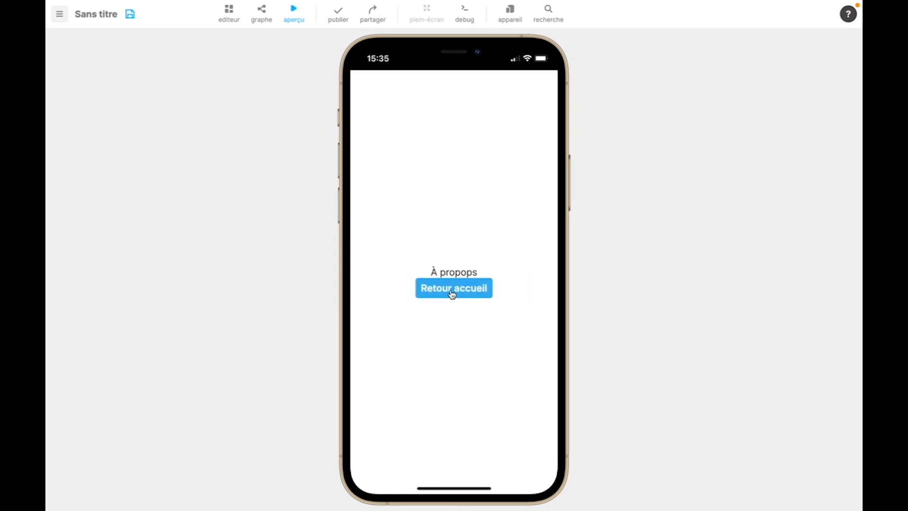
pyautogui.click(451, 293)
pyautogui.click(296, 23)
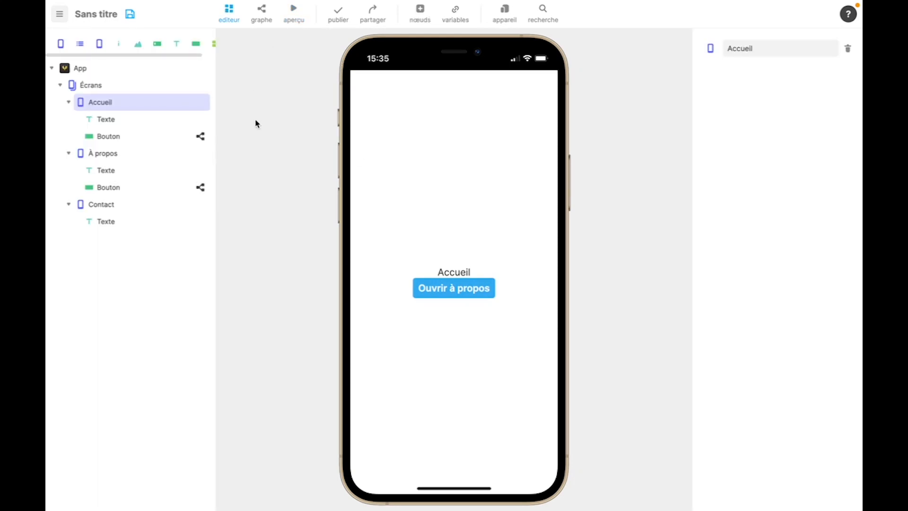
pyautogui.click(201, 137)
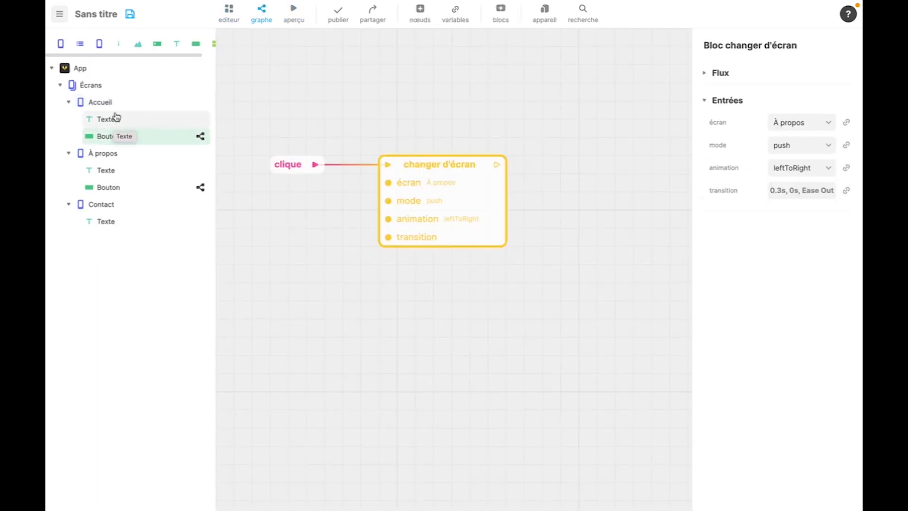
# Step: Back in the editor view, wrap the Écrans group in a new Section node under App and display the group's overview
pyautogui.click(229, 11)
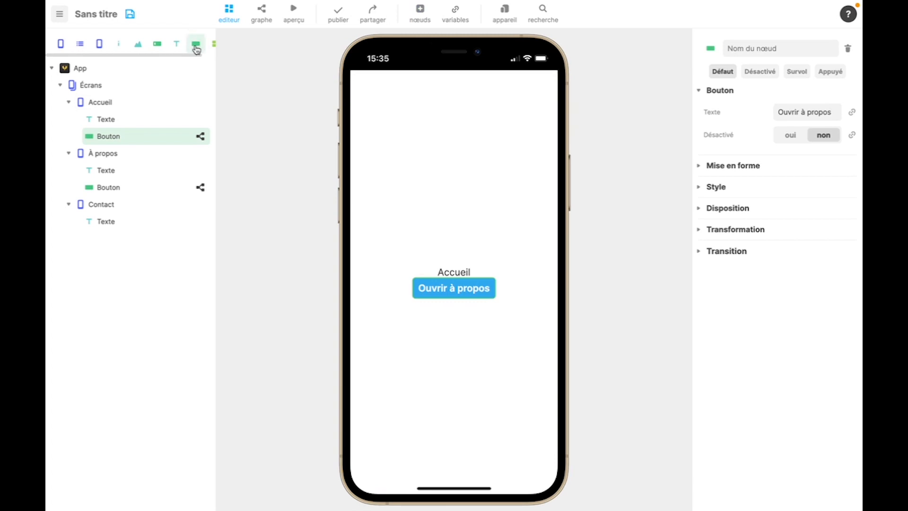
pyautogui.hscroll(2, 196, 44)
pyautogui.moveTo(201, 44); pyautogui.dragTo(90, 90)
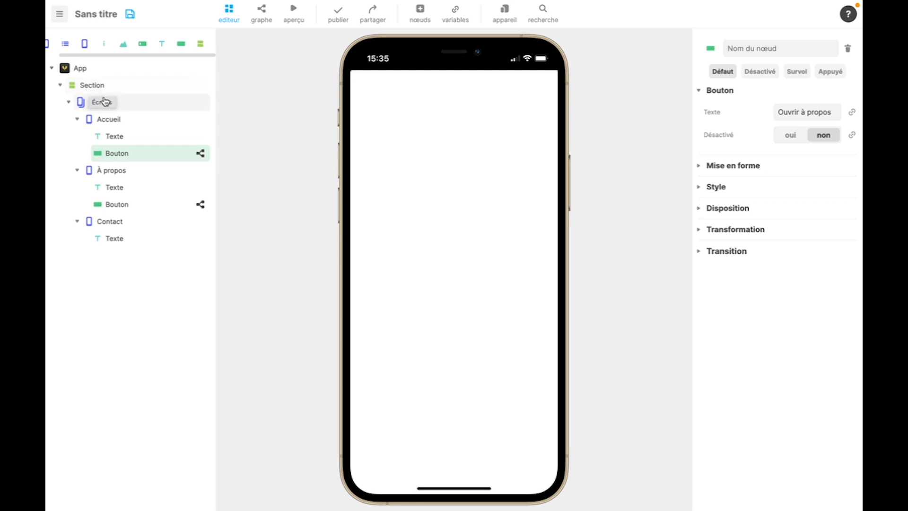
pyautogui.click(99, 104)
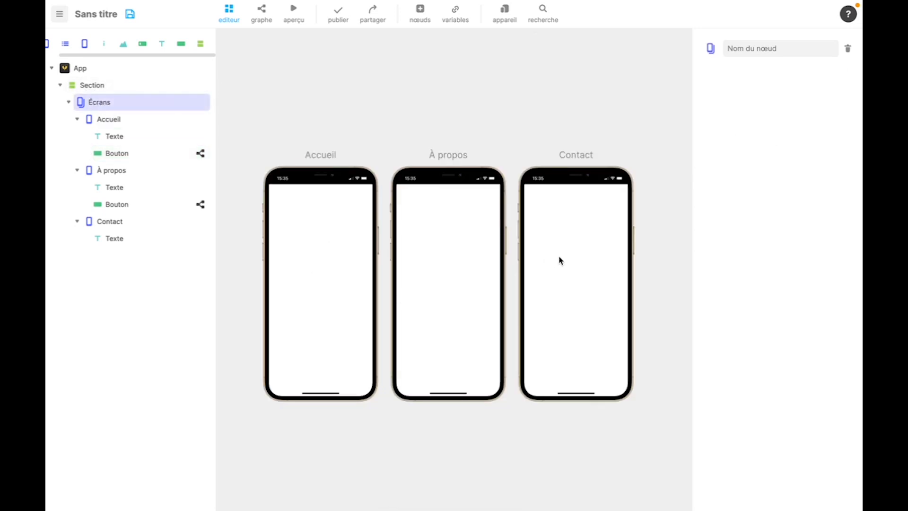
# Step: Set the width and height of the Section around the Écrans group to 100 %
pyautogui.click(110, 86)
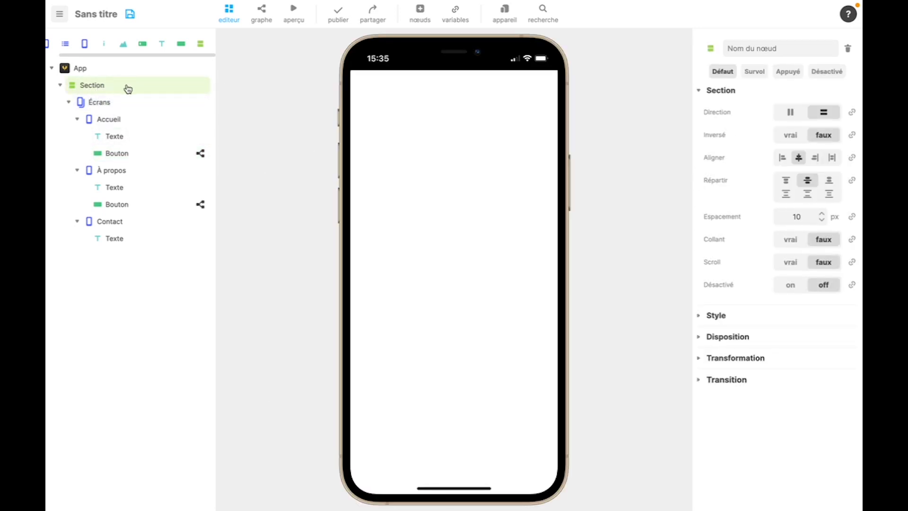
pyautogui.click(719, 337)
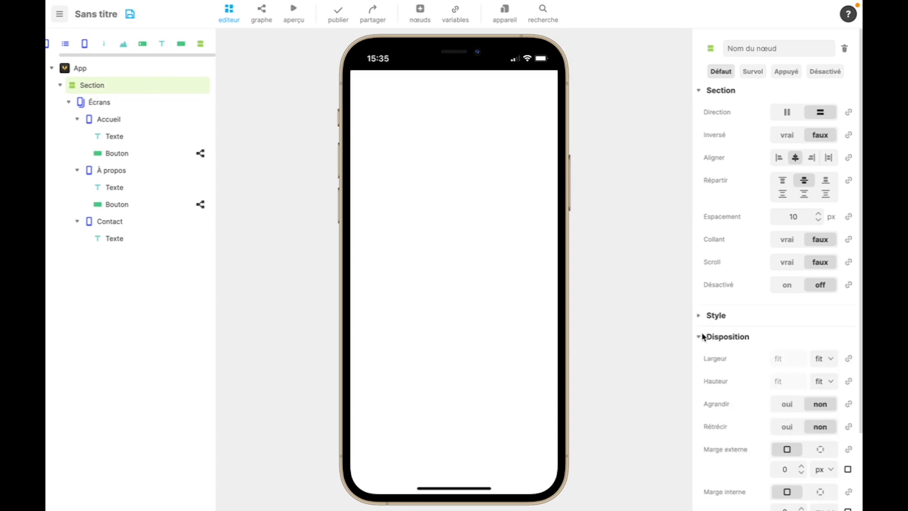
pyautogui.scroll(-2, 710, 331)
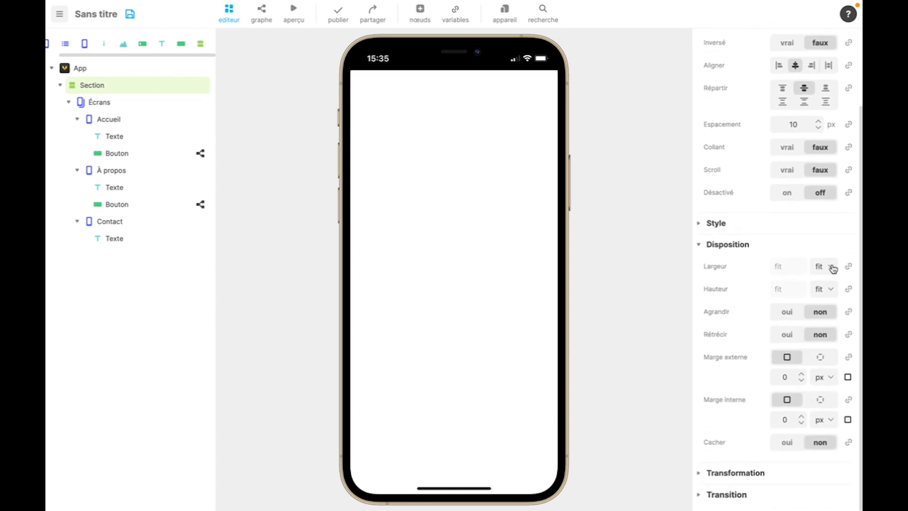
pyautogui.click(832, 268)
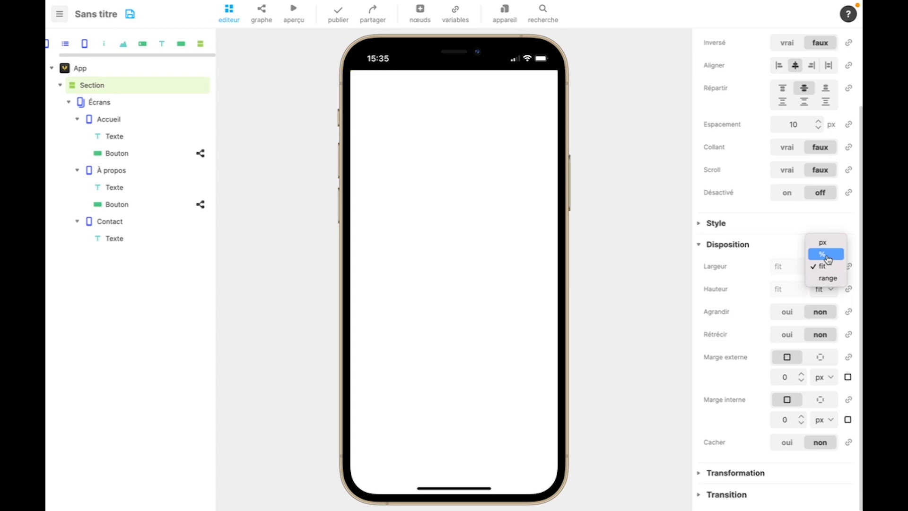
pyautogui.click(827, 255)
pyautogui.click(824, 286)
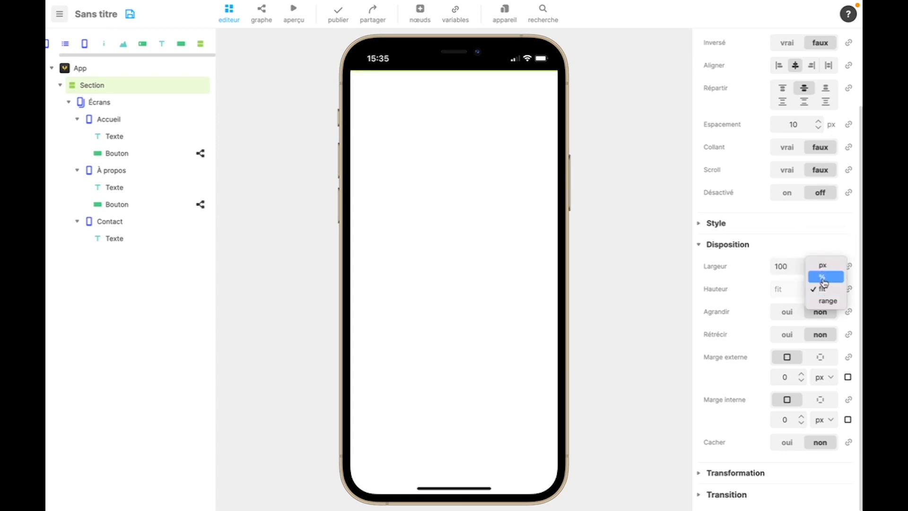
pyautogui.click(824, 278)
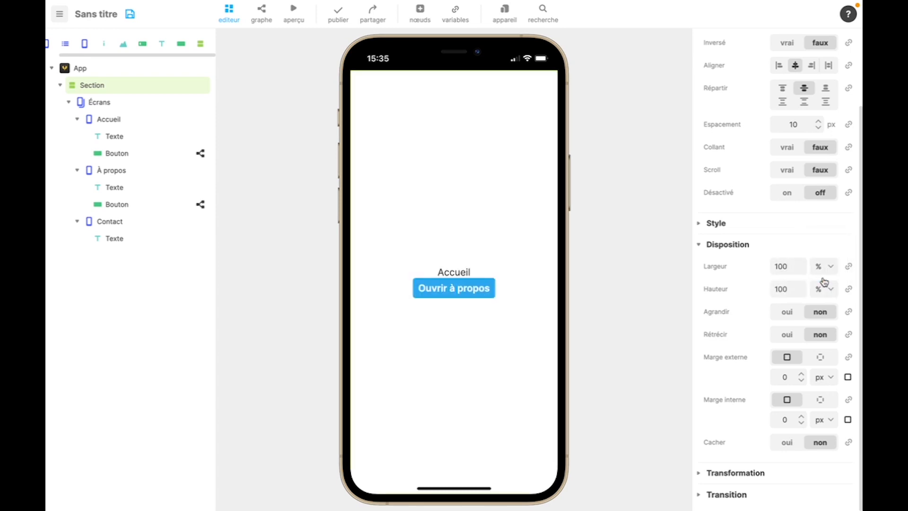
# Step: Check the overview of the Écrans group, reselect the Section, and collapse and re-expand the Écrans group in the node tree
pyautogui.click(152, 99)
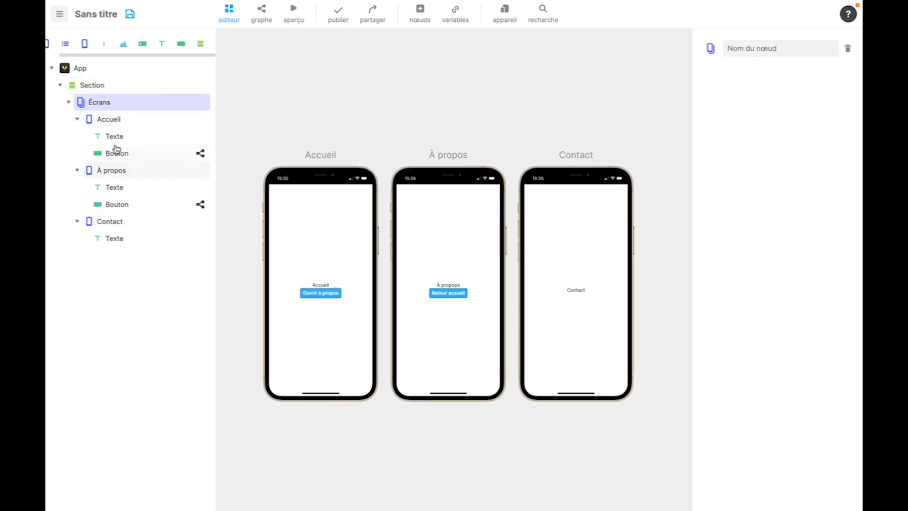
pyautogui.click(108, 93)
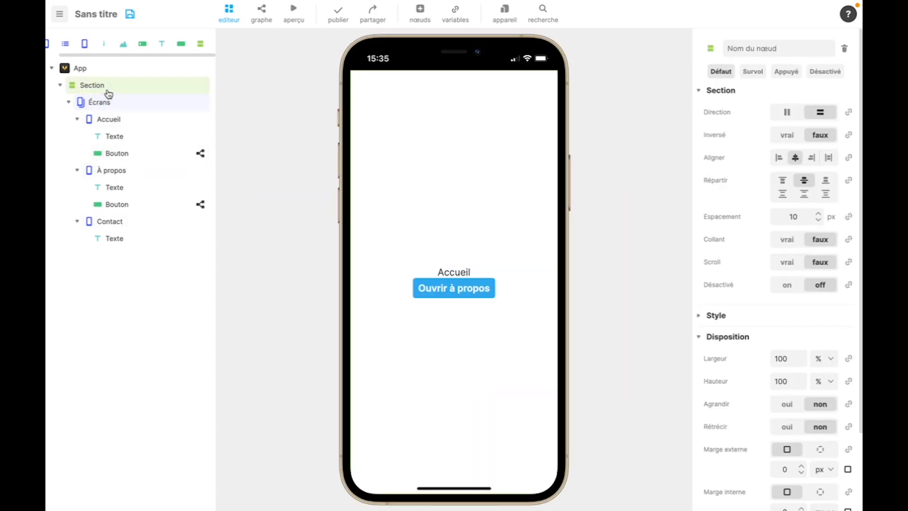
pyautogui.click(69, 102)
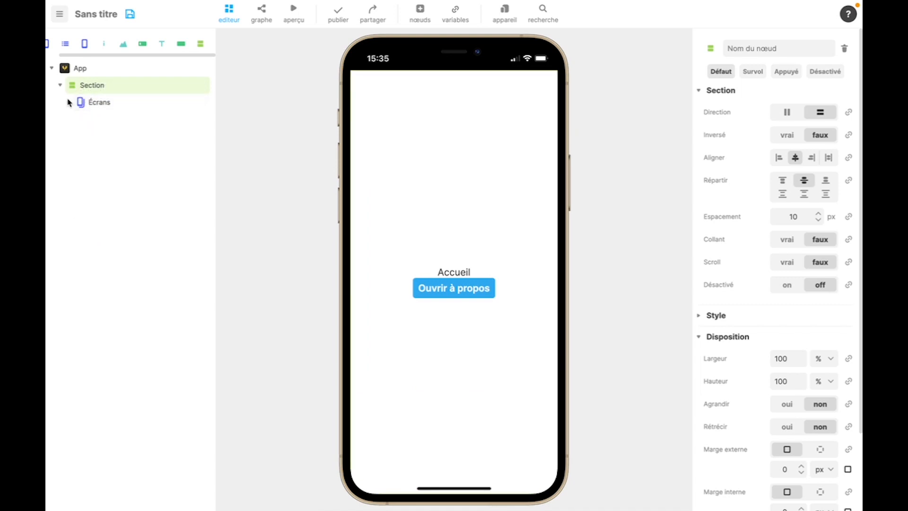
pyautogui.click(69, 101)
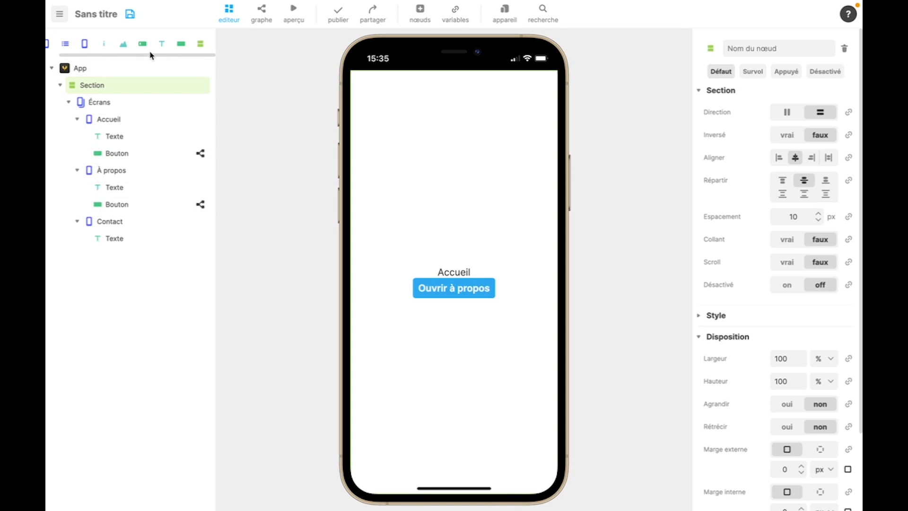
# Step: Add a Section node above the Écrans group inside the main Section and set its direction to horizontal
pyautogui.moveTo(200, 44); pyautogui.dragTo(112, 95)
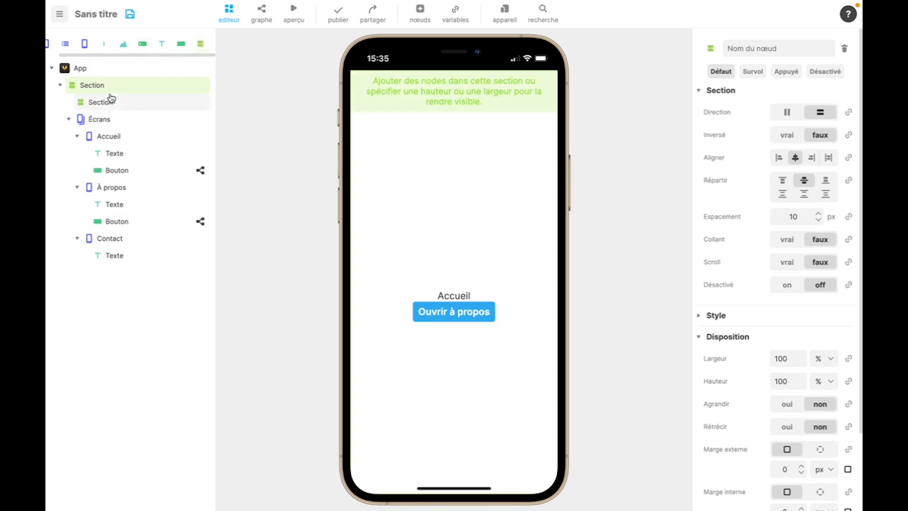
pyautogui.click(118, 103)
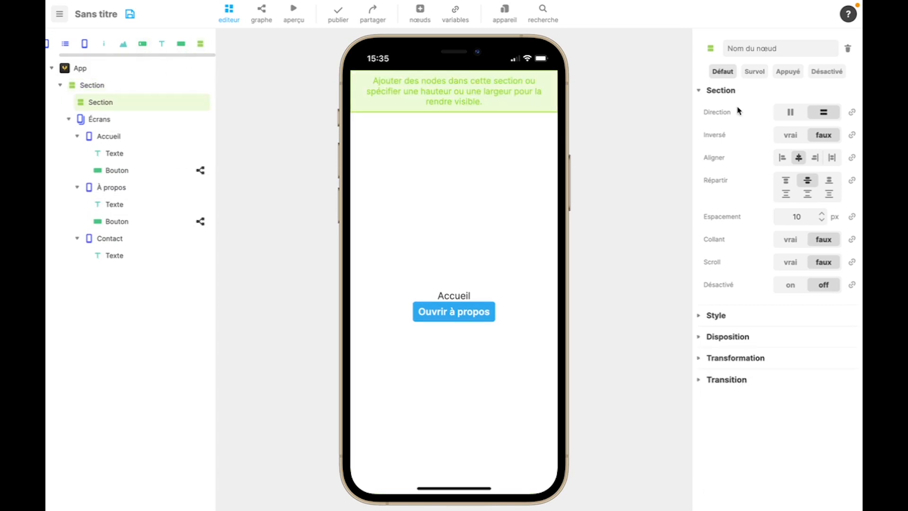
pyautogui.click(791, 112)
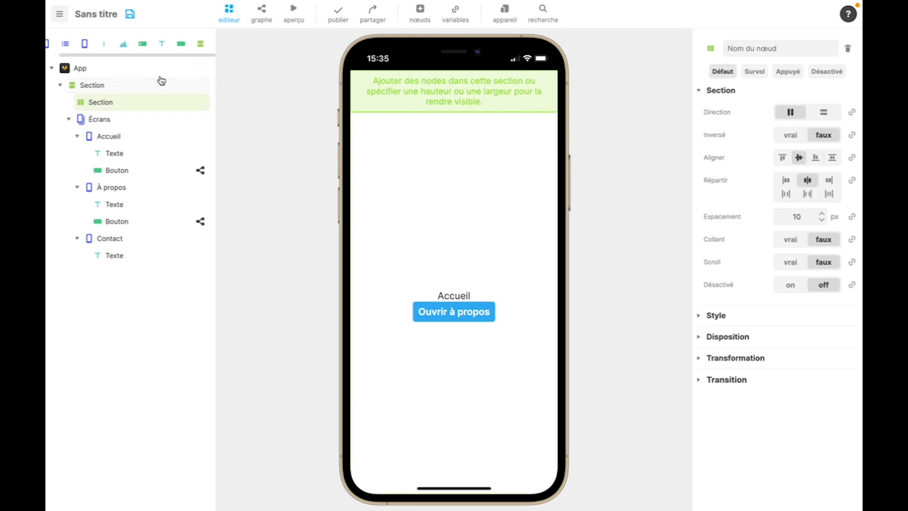
# Step: Add three Icône nodes inside the inner Section and select that Section
pyautogui.moveTo(105, 43); pyautogui.dragTo(105, 101)
pyautogui.moveTo(141, 43); pyautogui.dragTo(121, 106)
pyautogui.moveTo(105, 43); pyautogui.dragTo(99, 135)
pyautogui.click(103, 154)
pyautogui.press('Delete')
pyautogui.click(546, 284)
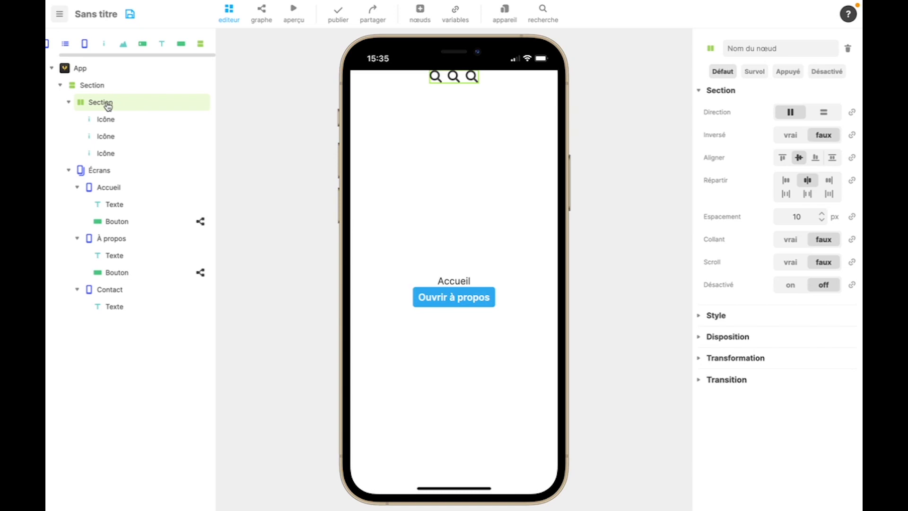
# Step: Set the inner Section's width to 100 % and distribute its icons with even spacing across the row
pyautogui.click(700, 337)
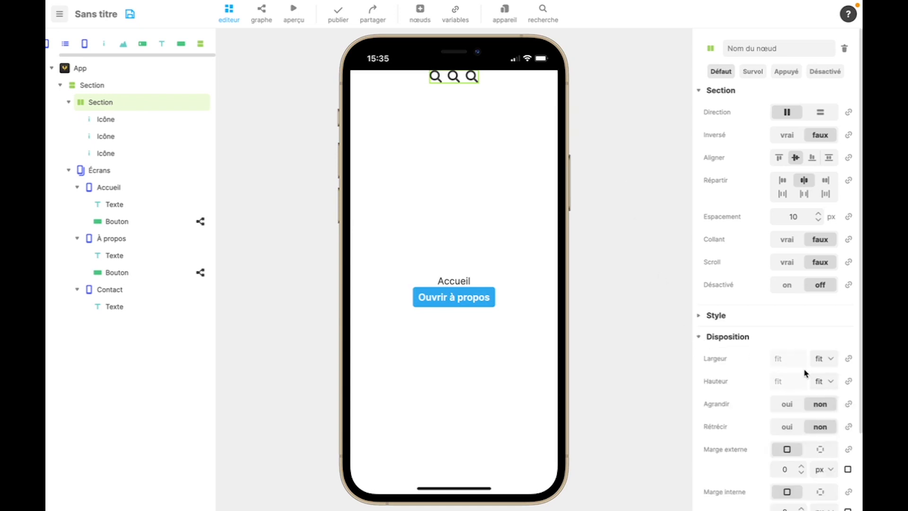
pyautogui.click(826, 360)
pyautogui.click(826, 348)
pyautogui.click(784, 194)
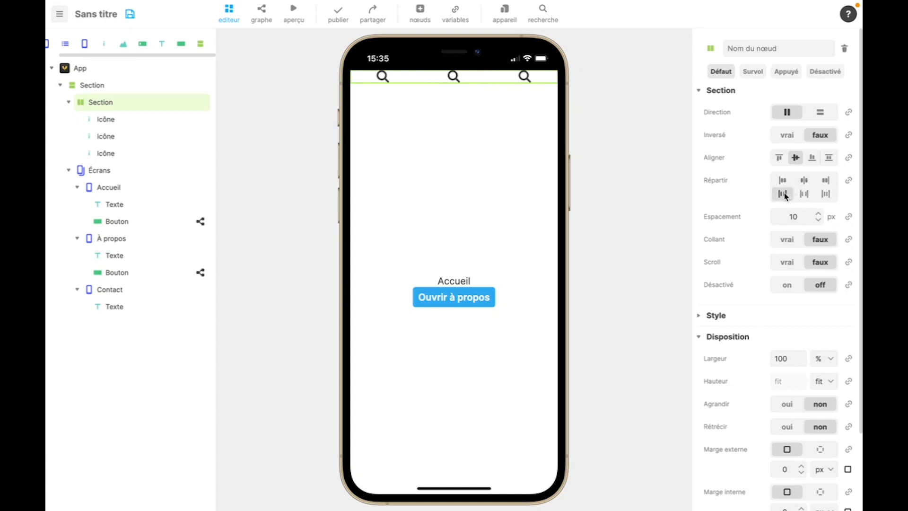
pyautogui.click(825, 195)
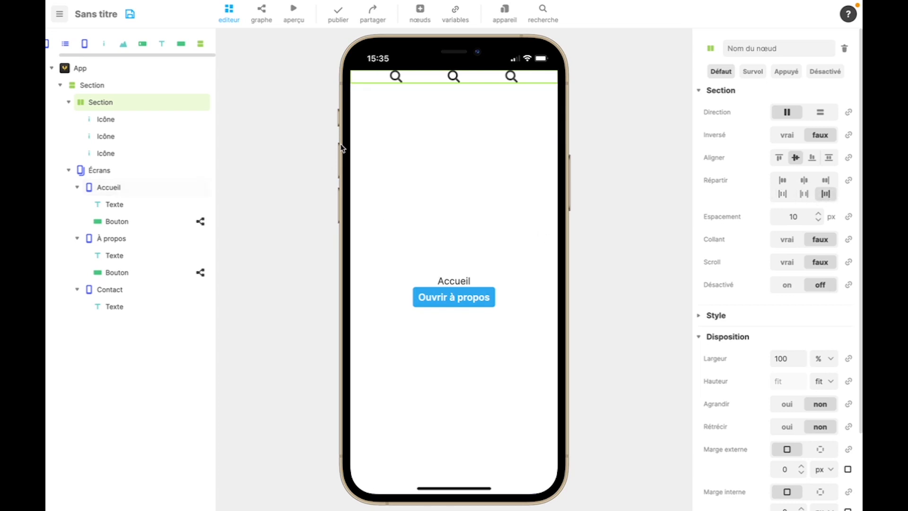
# Step: Give the icon Section separate inner margins of 20 px at the top and 20 px at the bottom
pyautogui.scroll(-3, 805, 431)
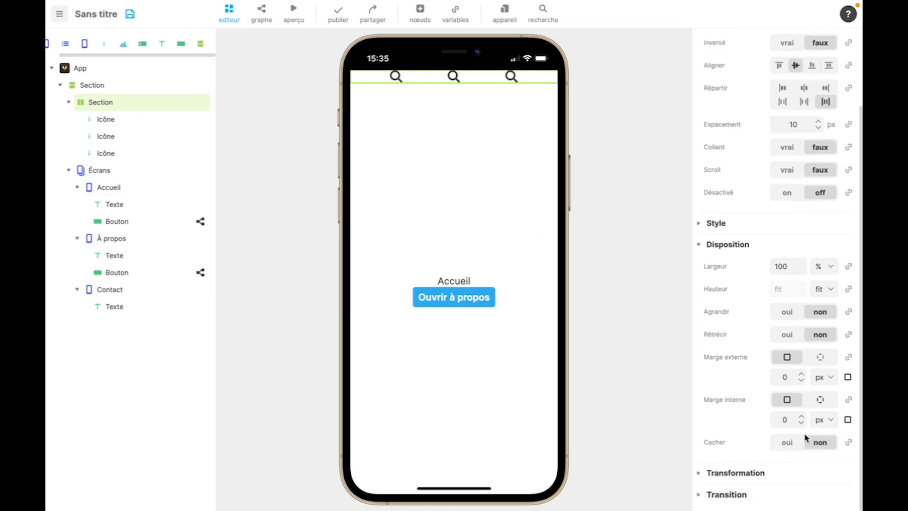
pyautogui.click(820, 400)
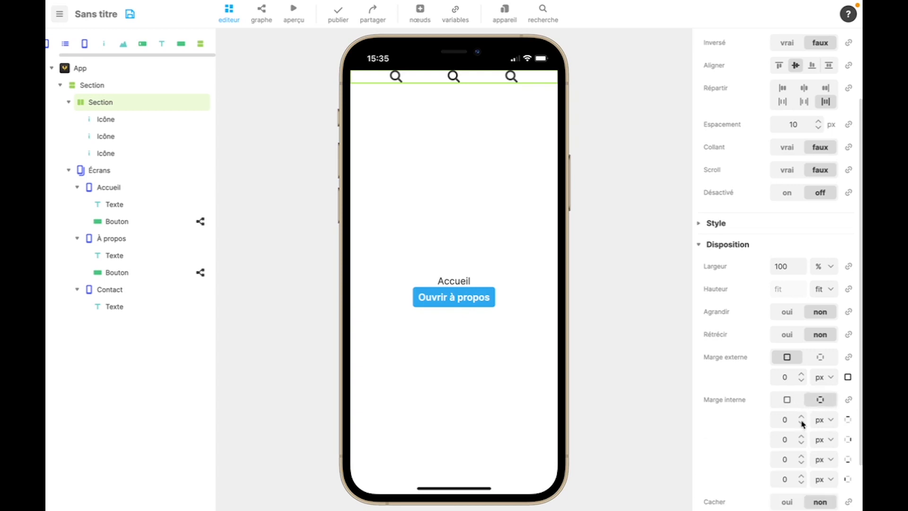
pyautogui.click(791, 422)
pyautogui.scroll(-1, 791, 423)
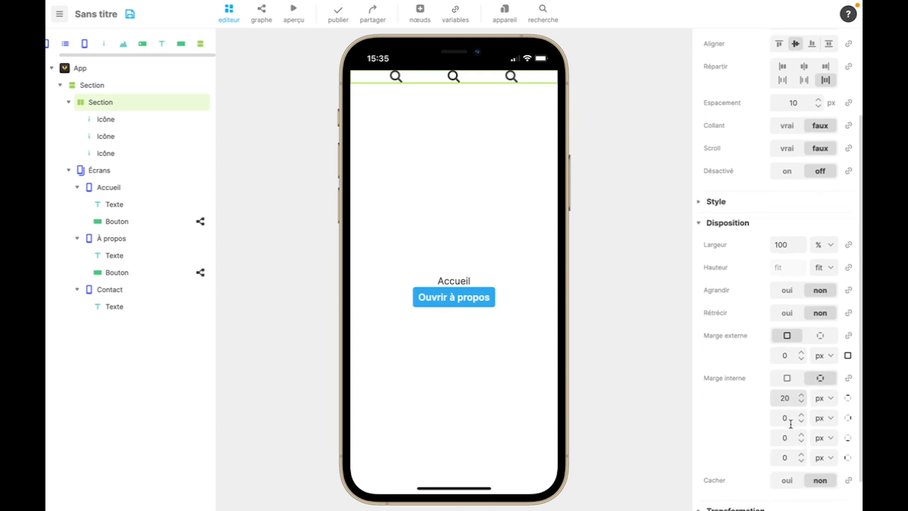
pyautogui.write('2')
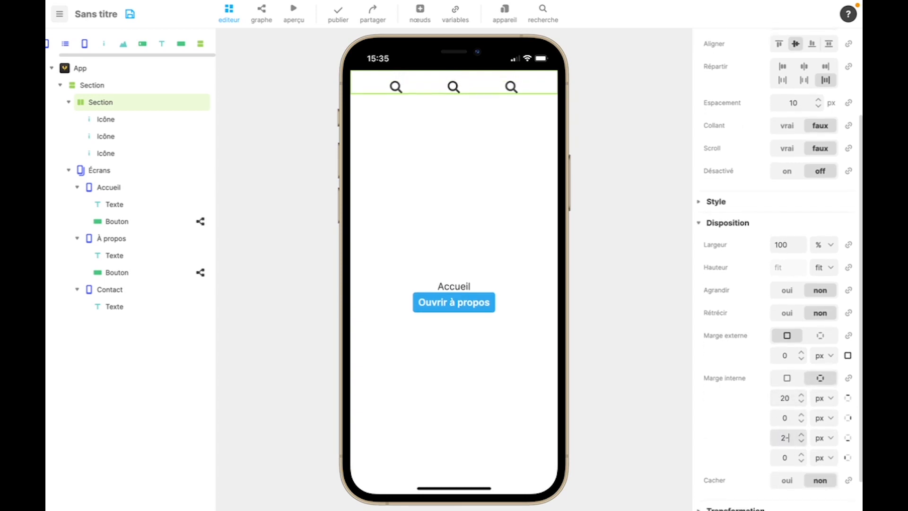
pyautogui.click(753, 421)
pyautogui.scroll(2, 768, 268)
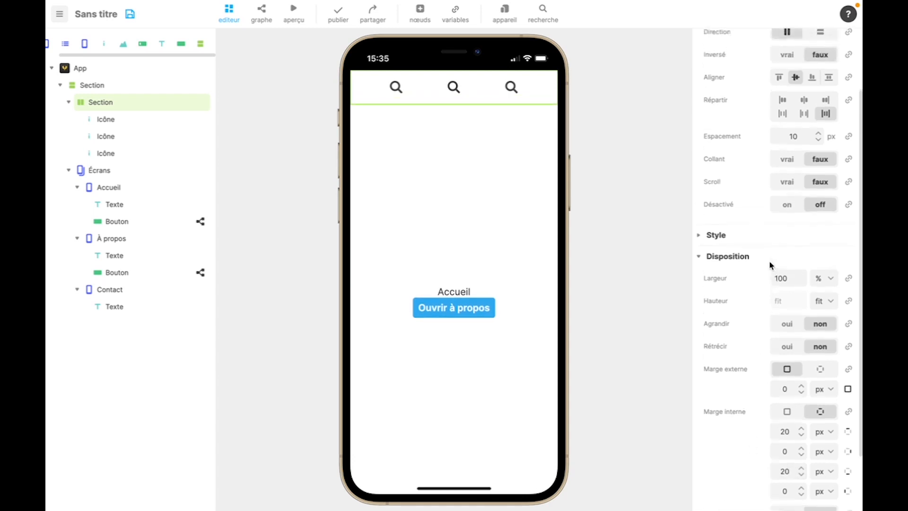
# Step: Set the icon Section's background colour to turquoise #00E5D8
pyautogui.scroll(4, 771, 265)
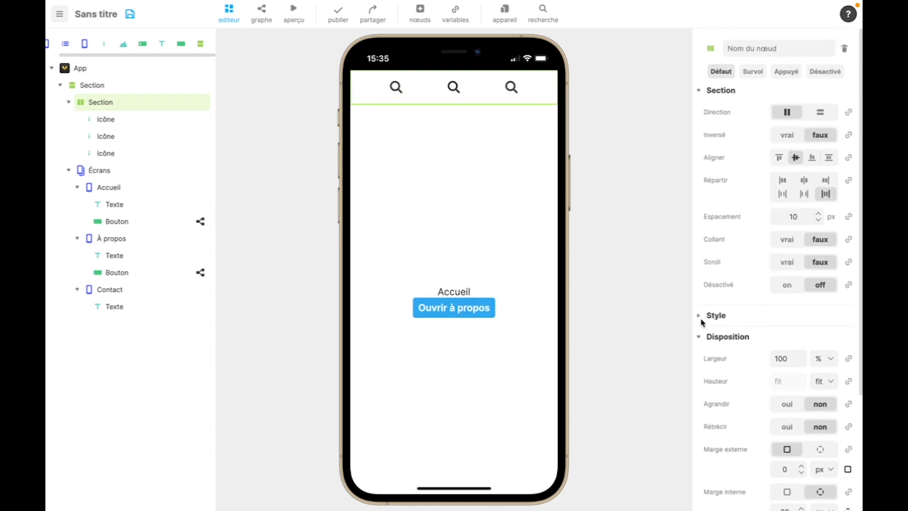
pyautogui.click(699, 336)
pyautogui.click(700, 316)
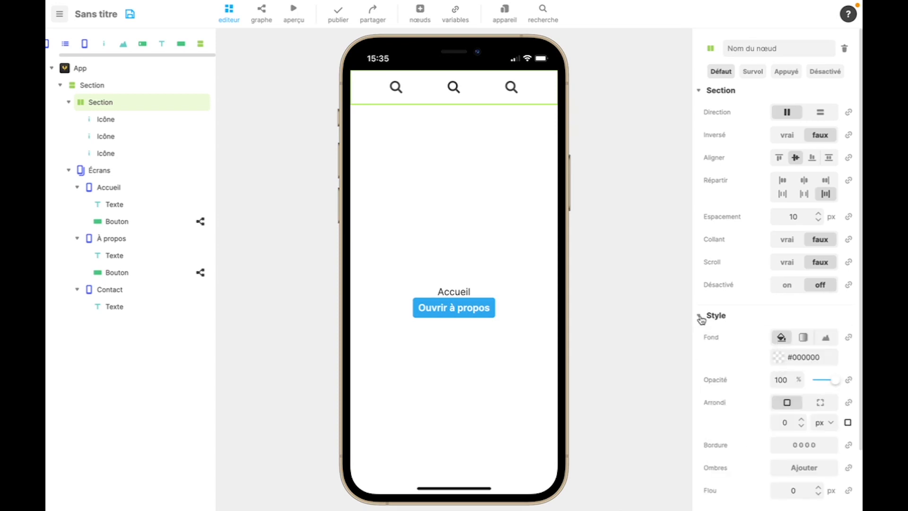
pyautogui.scroll(-3, 781, 340)
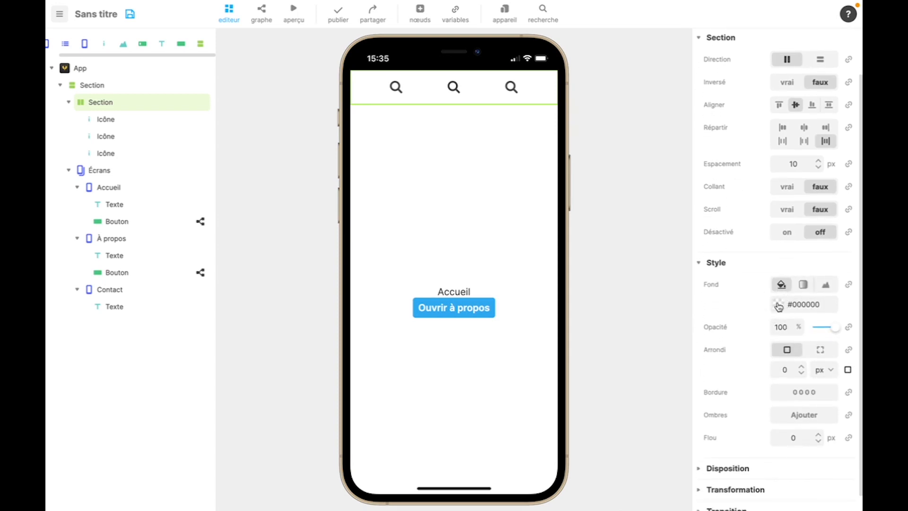
pyautogui.click(778, 305)
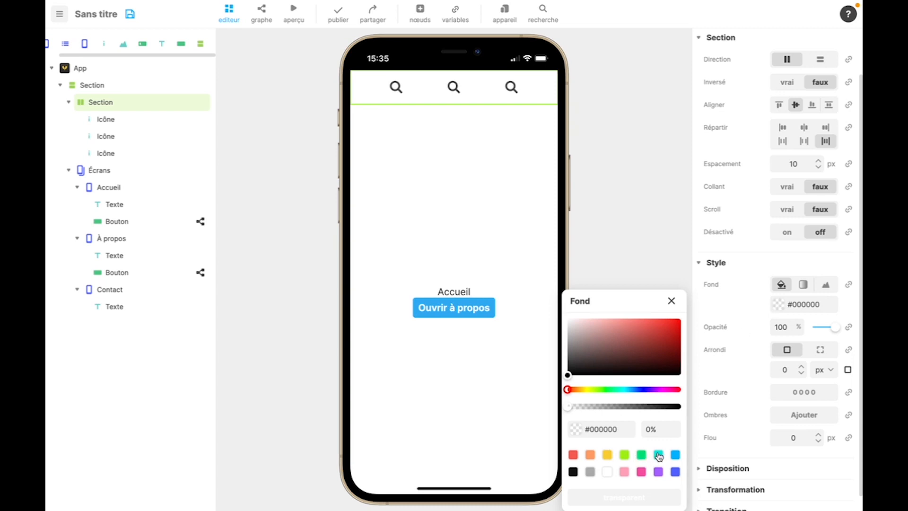
pyautogui.click(658, 455)
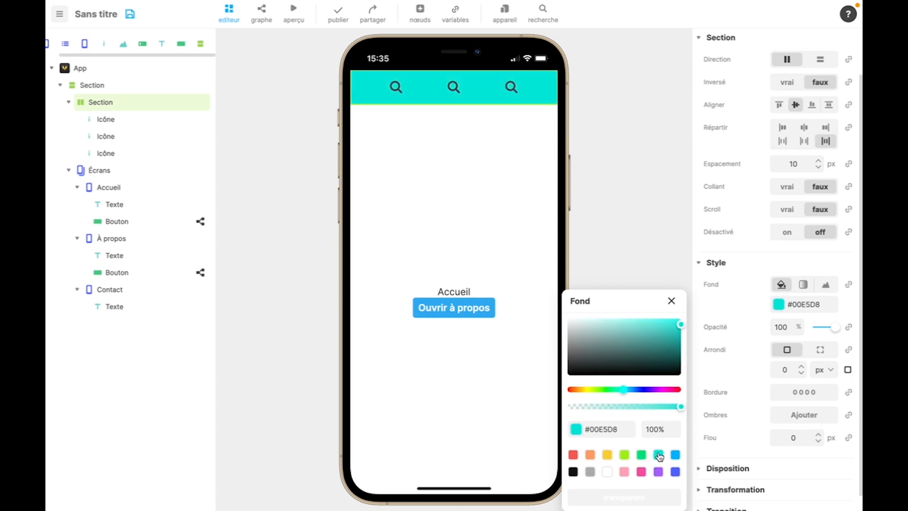
pyautogui.click(671, 300)
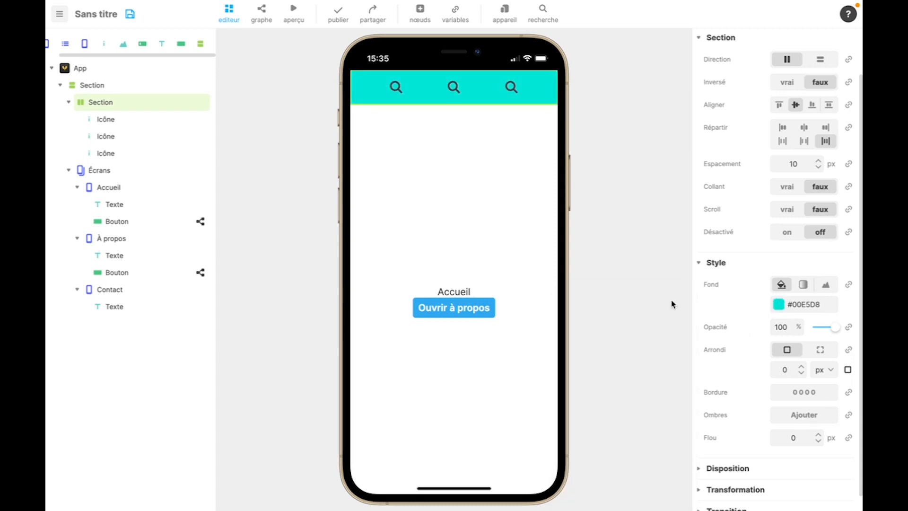
# Step: Change the first icon in the bar to the "home" icon
pyautogui.click(396, 89)
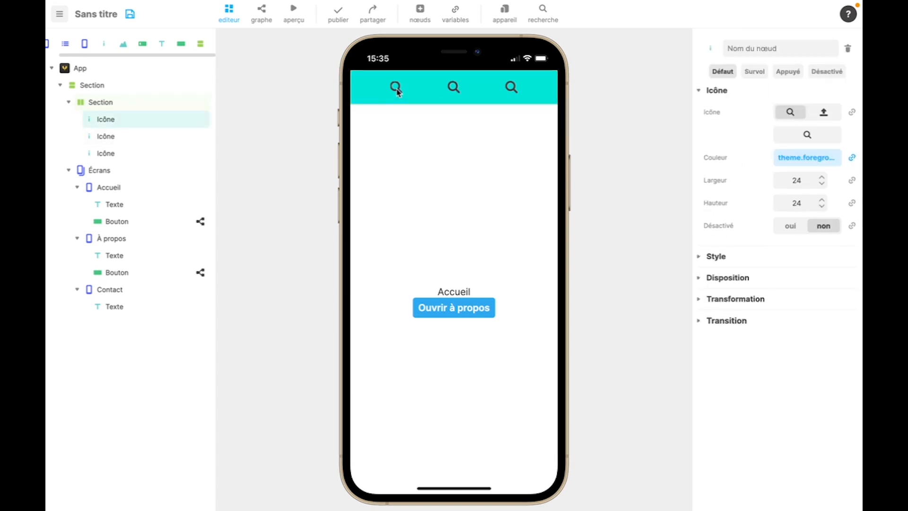
pyautogui.click(808, 135)
pyautogui.click(585, 149)
pyautogui.write('hom')
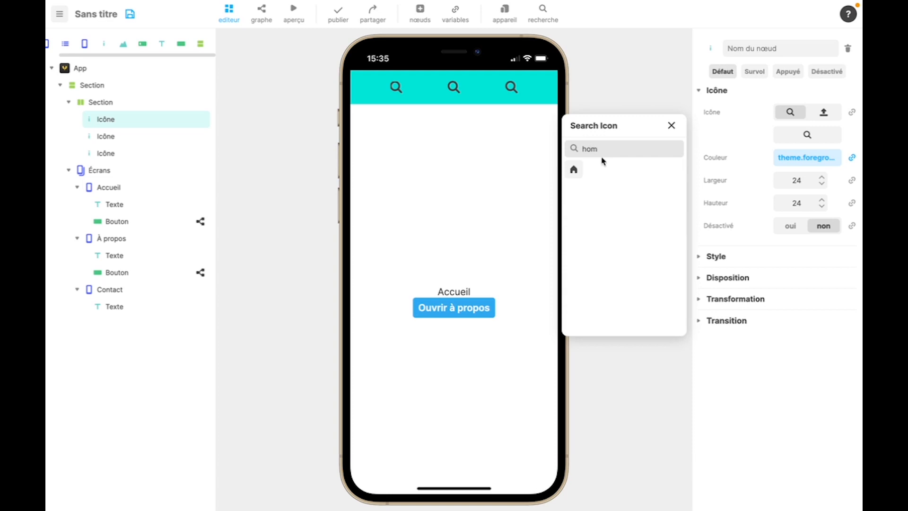
pyautogui.click(573, 169)
pyautogui.write('e')
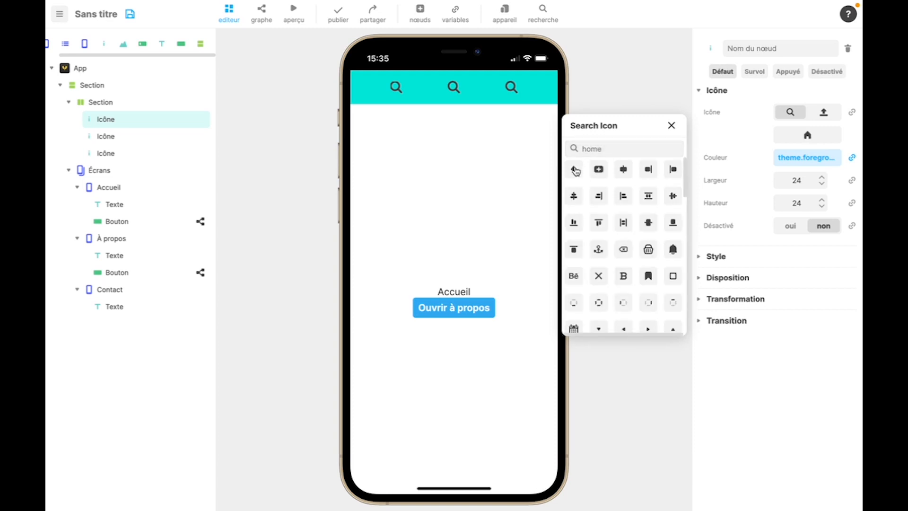
# Step: Change the middle icon in the bar to the "user" icon
pyautogui.click(455, 85)
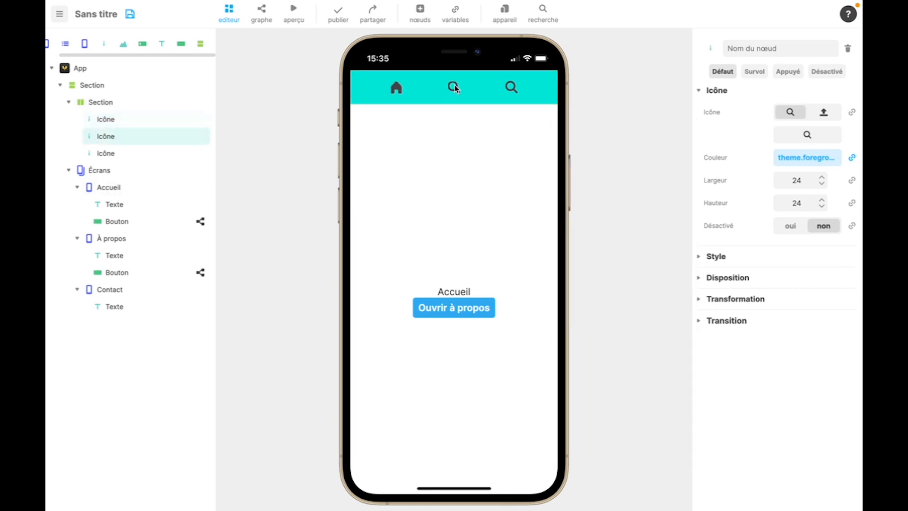
pyautogui.click(806, 135)
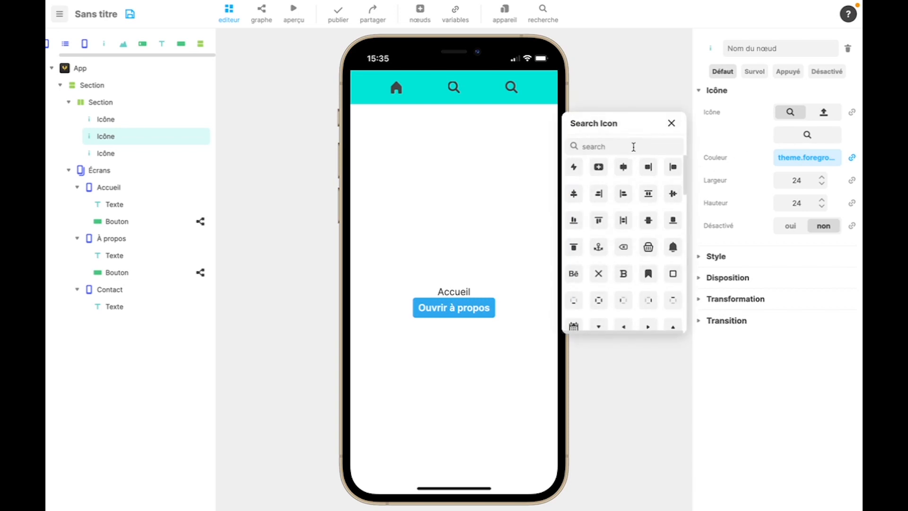
pyautogui.write('use')
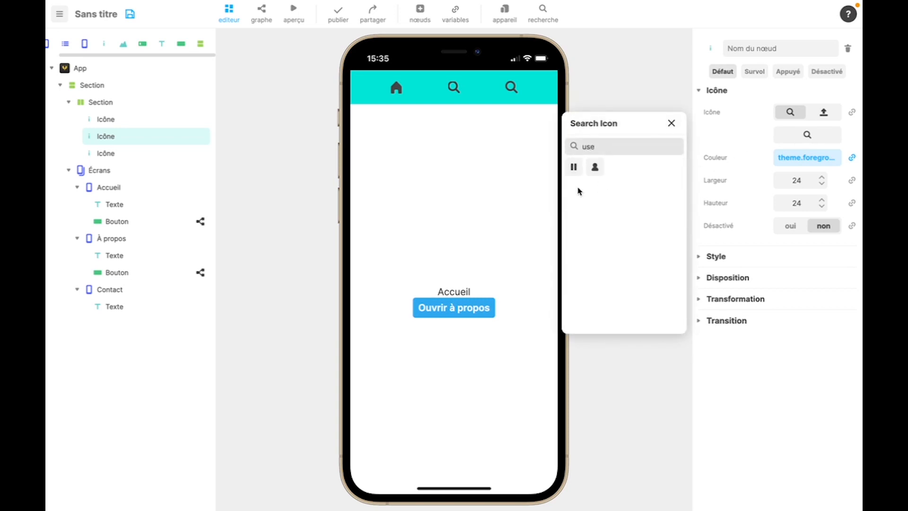
pyautogui.write('r')
pyautogui.click(595, 167)
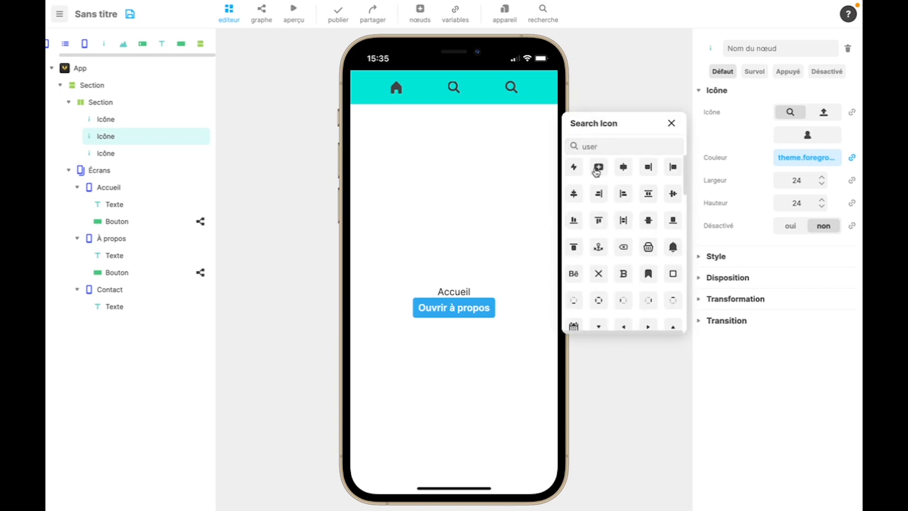
# Step: Change the last icon in the bar to the "send" icon and close the icon search
pyautogui.click(515, 88)
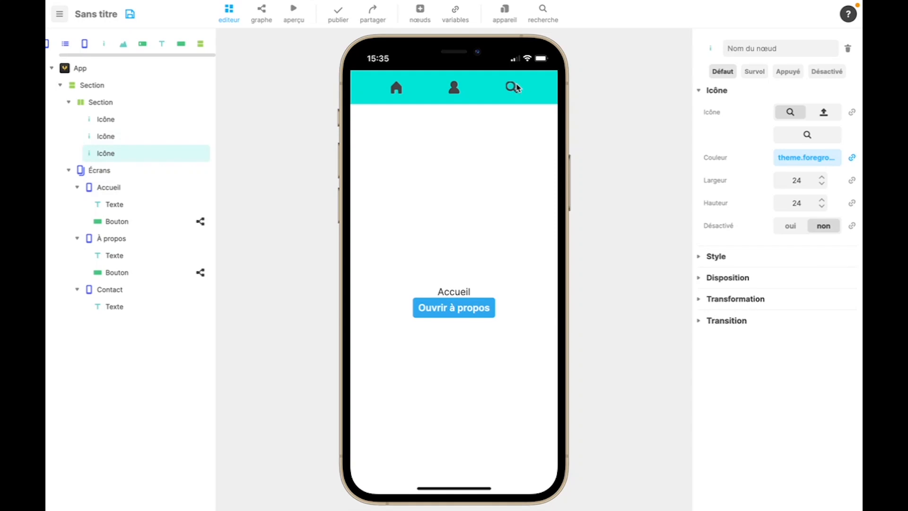
pyautogui.click(792, 141)
pyautogui.click(624, 152)
pyautogui.write('se')
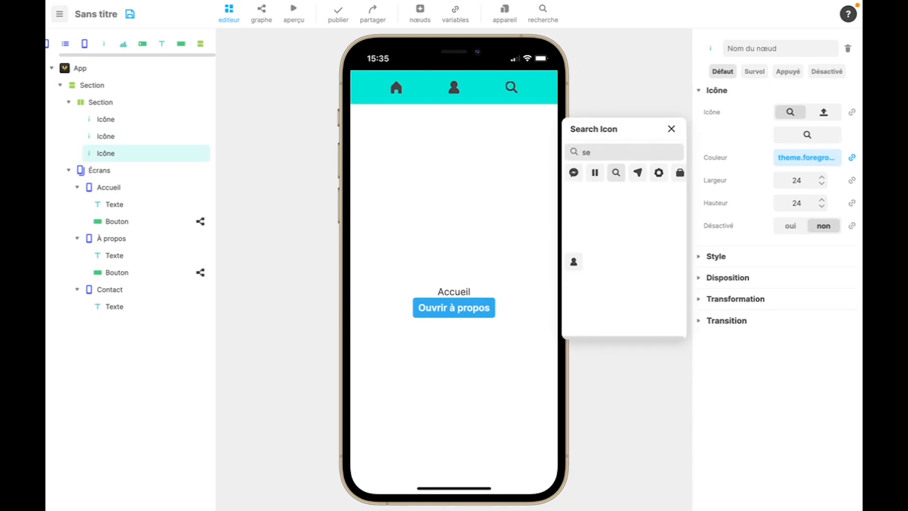
pyautogui.click(638, 173)
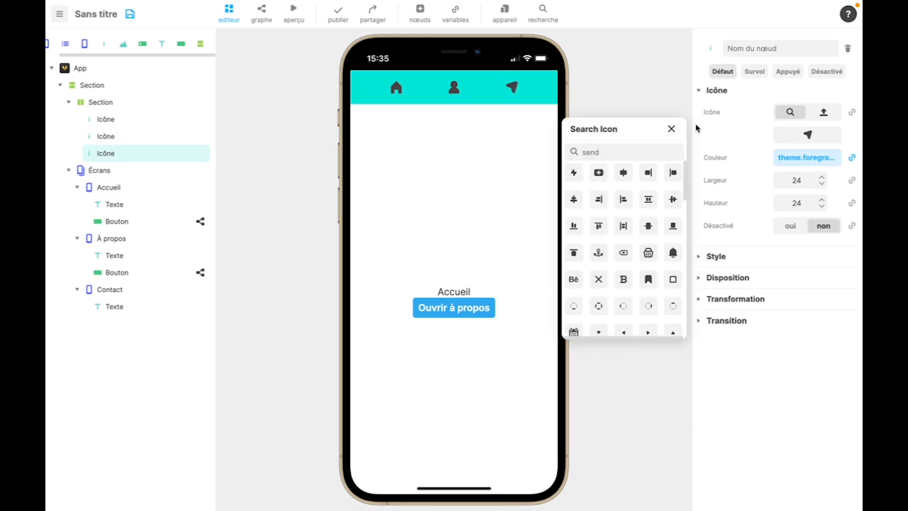
pyautogui.click(672, 128)
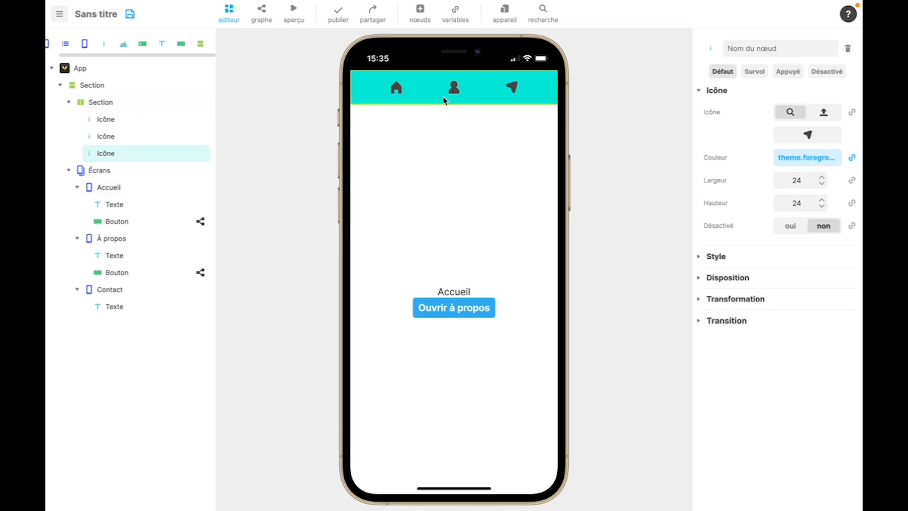
# Step: Rename the three icon nodes, in order, as Accueil, À propos and Contact
pyautogui.click(105, 119)
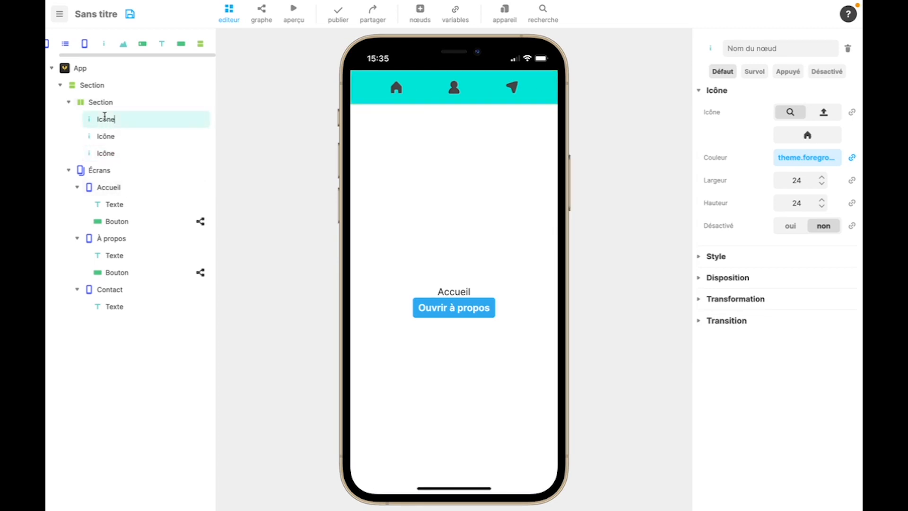
pyautogui.doubleClick(105, 117)
pyautogui.write('Accueil')
pyautogui.press('Return')
pyautogui.click(112, 140)
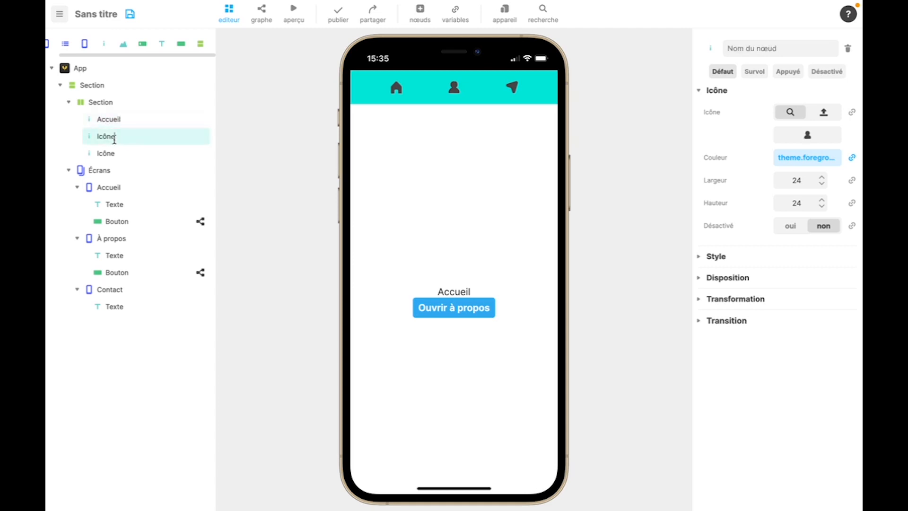
pyautogui.write('A')
pyautogui.write(' propos')
pyautogui.press('Return')
pyautogui.click(107, 150)
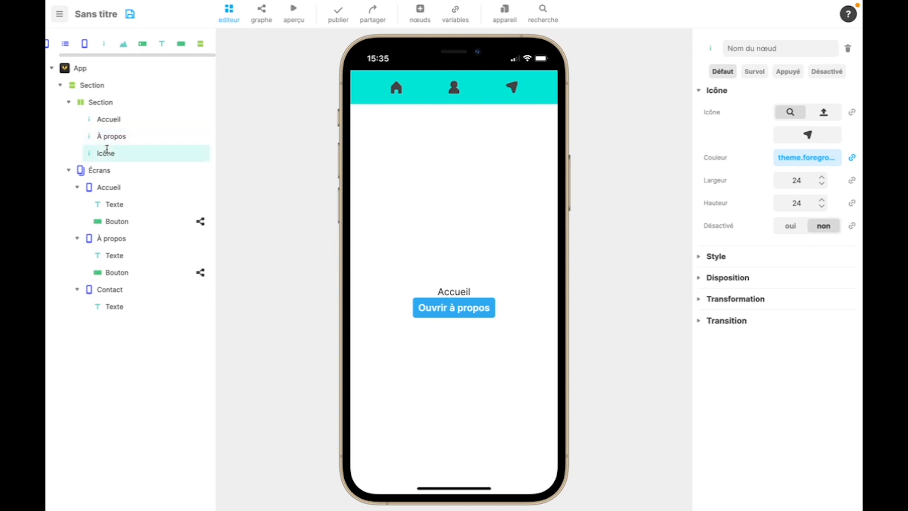
pyautogui.write('Contact')
pyautogui.press('Return')
pyautogui.click(201, 119)
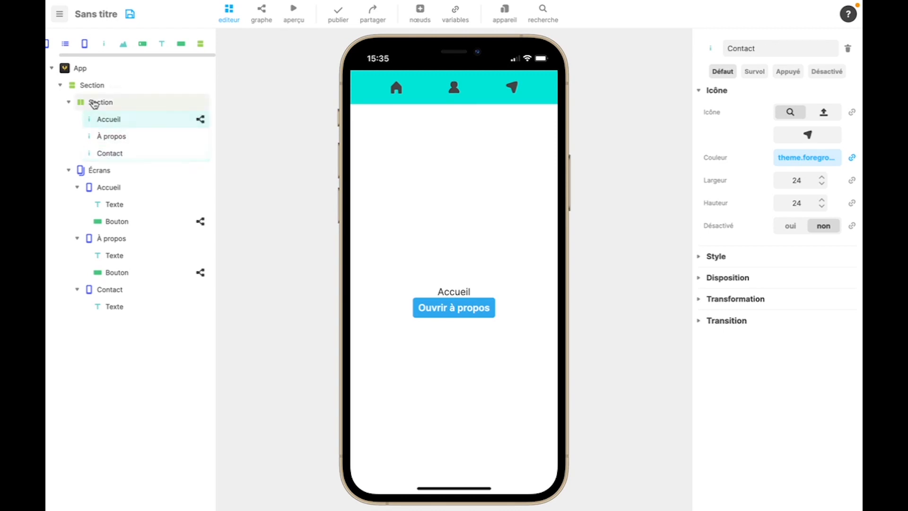
# Step: Rename the Section containing the three icons as Navigation
pyautogui.click(94, 104)
pyautogui.click(94, 104)
pyautogui.write('Naviga')
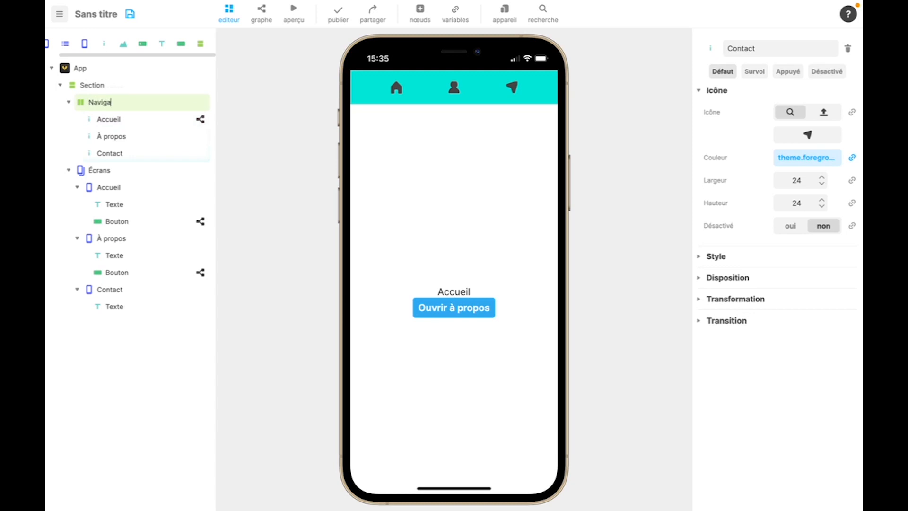
pyautogui.write('tion')
pyautogui.click(162, 154)
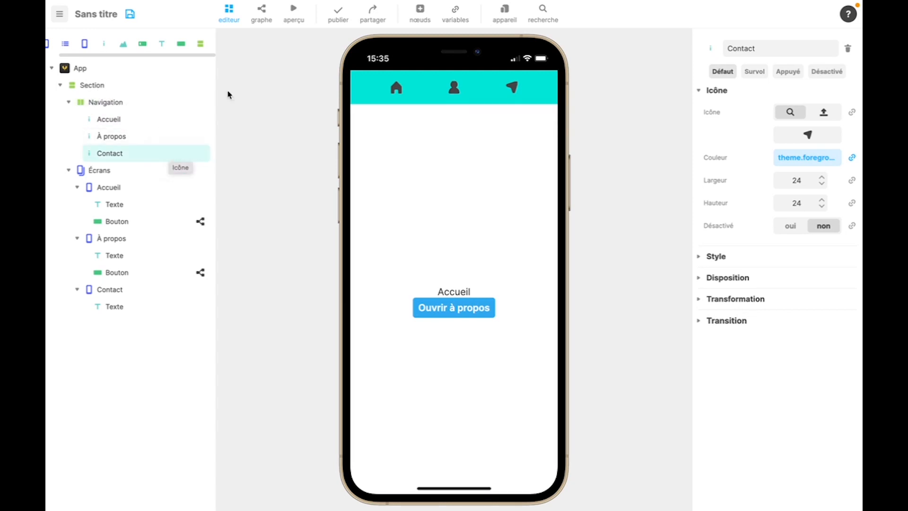
# Step: Move the Écrans node above Navigation in the node tree and set Navigation's bottom inner margin (Marge interne) to 30 px
pyautogui.click(69, 170)
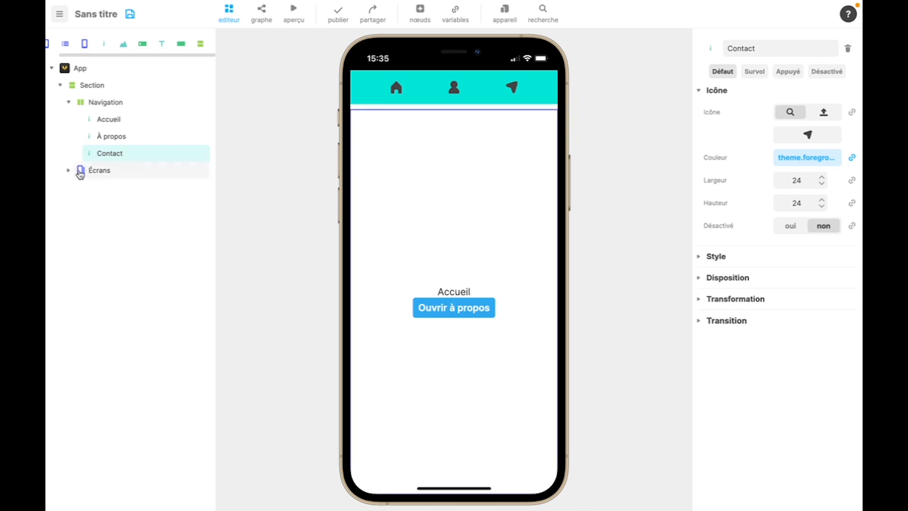
pyautogui.moveTo(82, 173); pyautogui.dragTo(83, 97)
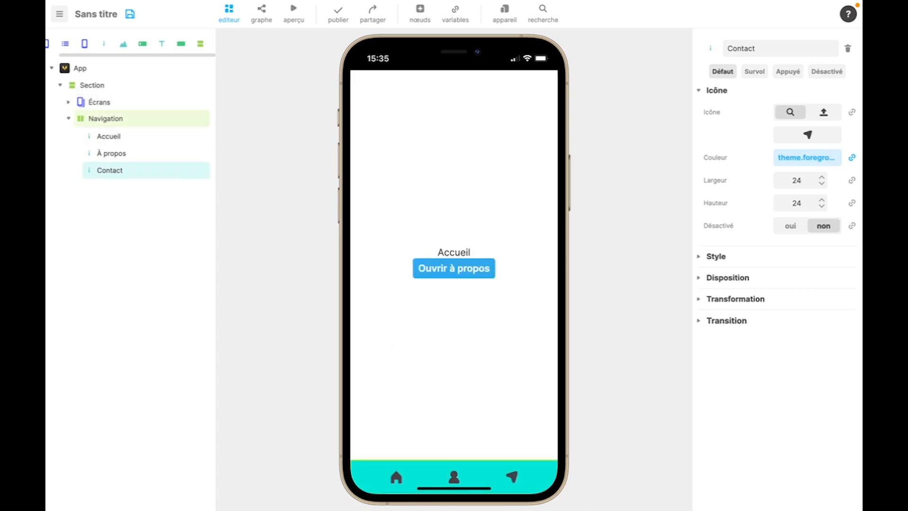
pyautogui.click(109, 119)
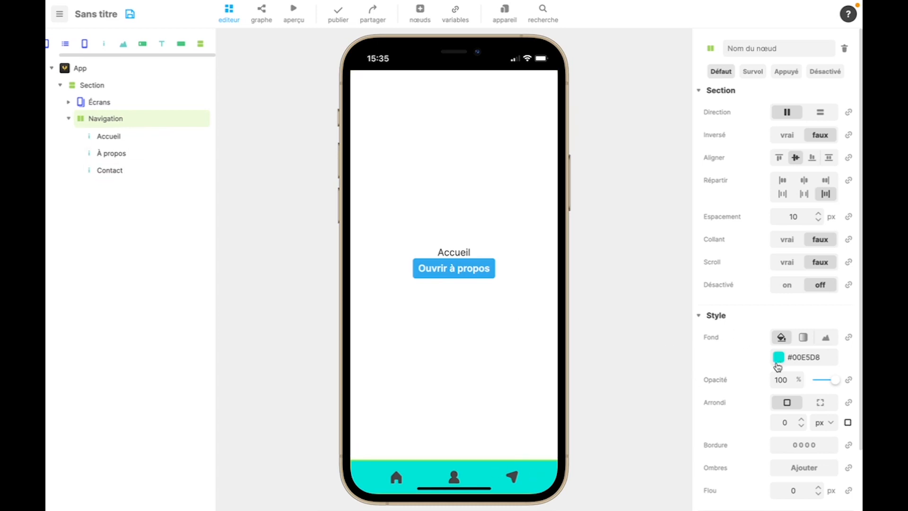
pyautogui.scroll(-2, 778, 367)
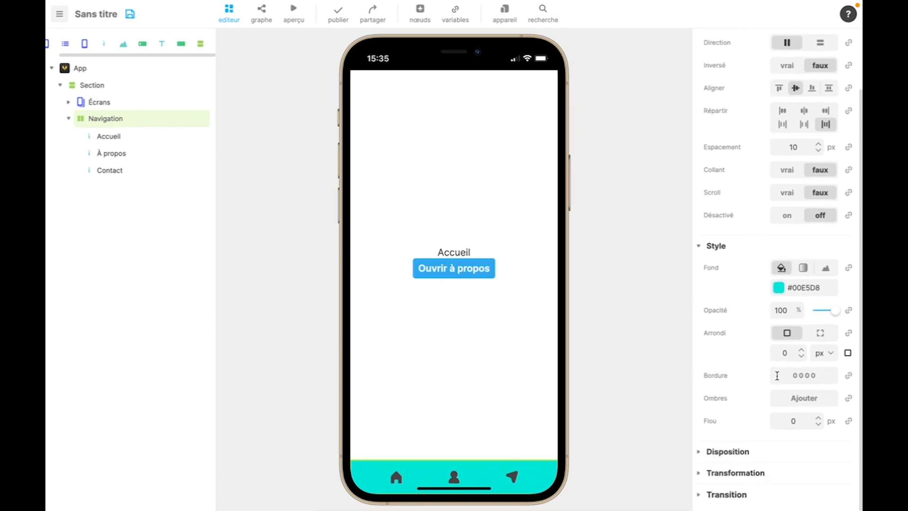
pyautogui.click(697, 454)
pyautogui.scroll(-6, 734, 425)
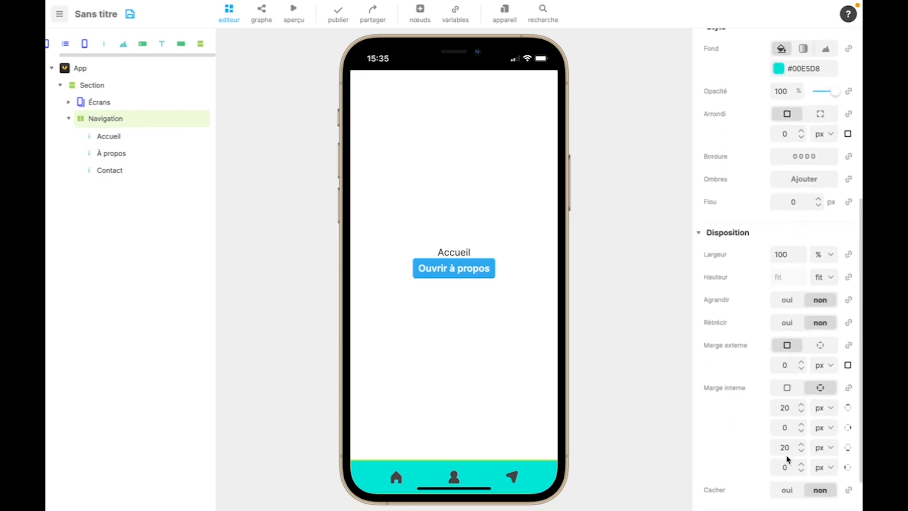
pyautogui.doubleClick(785, 448)
pyautogui.click(728, 454)
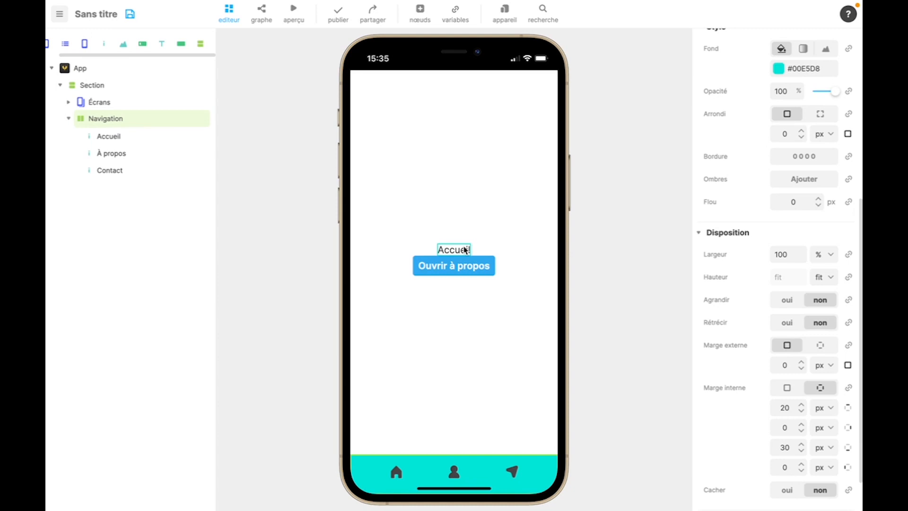
# Step: Add a clique event to the graph of the Accueil icon in Navigation
pyautogui.click(105, 141)
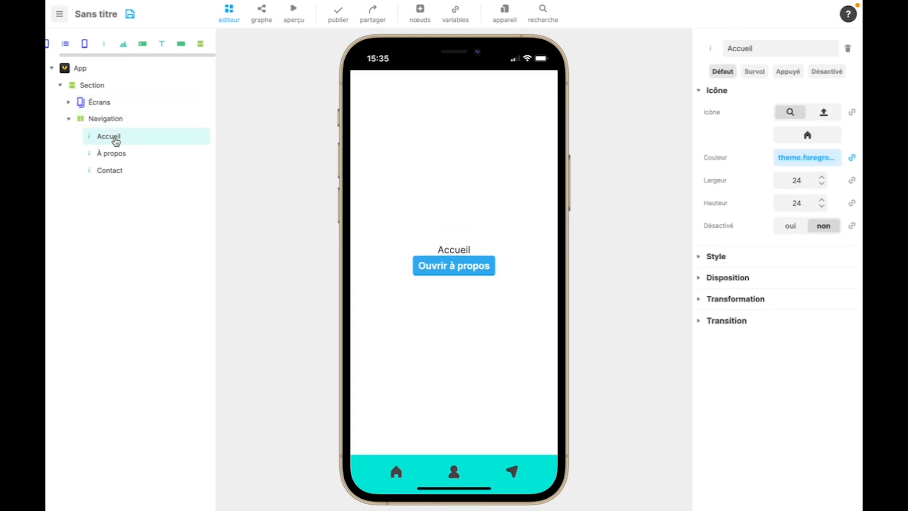
pyautogui.click(263, 19)
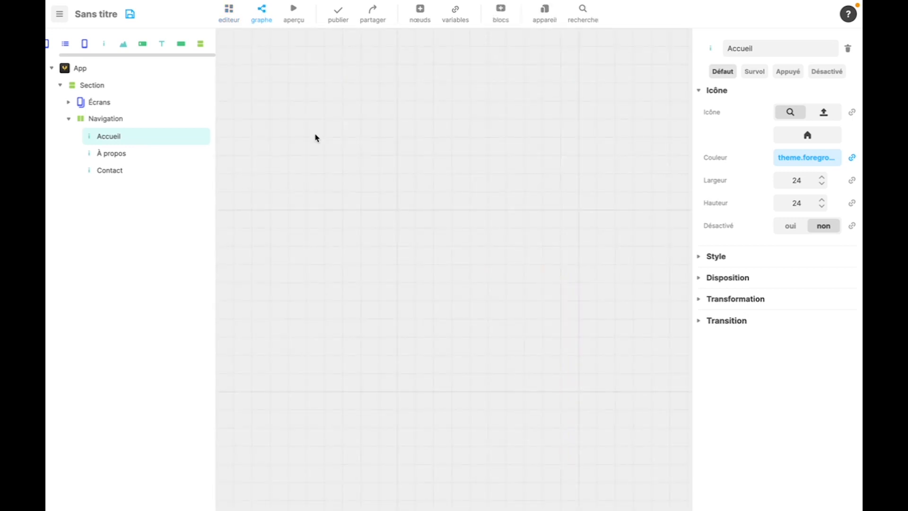
pyautogui.rightClick(336, 160)
pyautogui.click(356, 173)
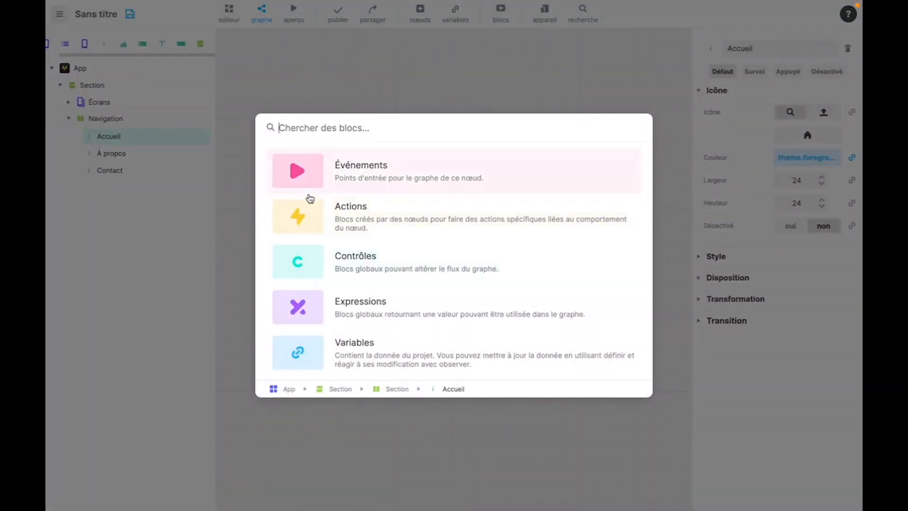
pyautogui.click(338, 178)
pyautogui.click(318, 207)
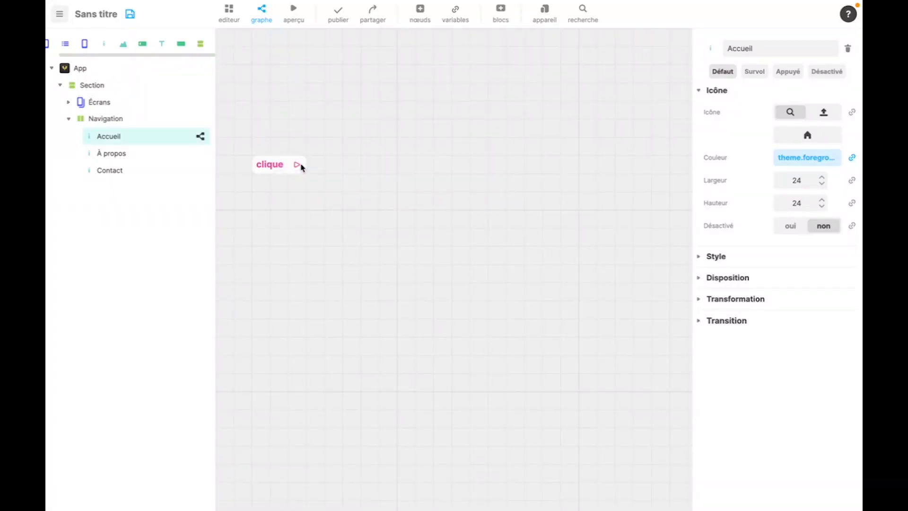
pyautogui.moveTo(299, 167); pyautogui.dragTo(395, 203)
pyautogui.scroll(-5, 441, 334)
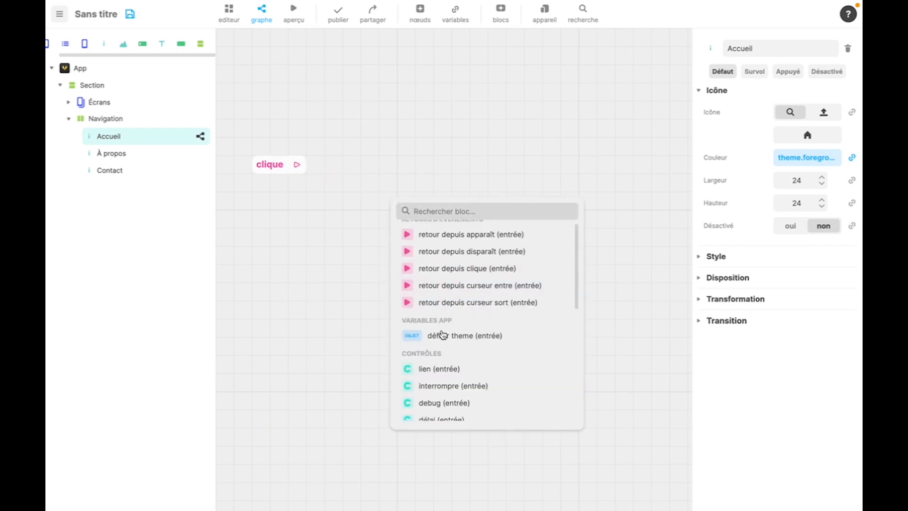
pyautogui.scroll(-3, 443, 333)
pyautogui.click(466, 146)
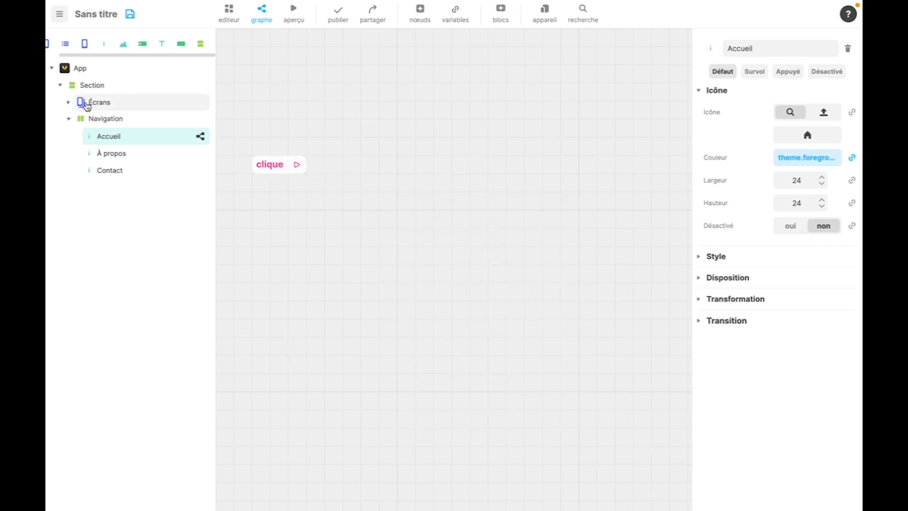
# Step: Rename the Section that contains Écrans and Navigation as Page
pyautogui.click(69, 102)
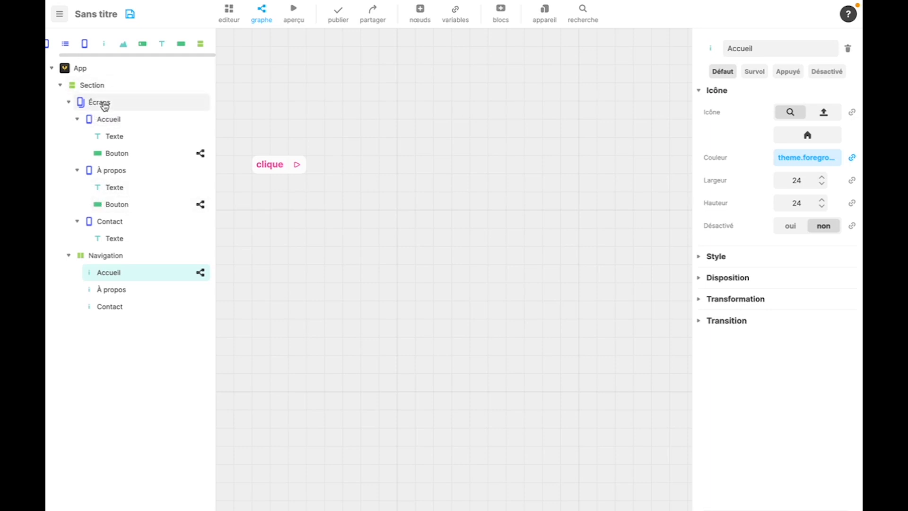
pyautogui.press('Up')
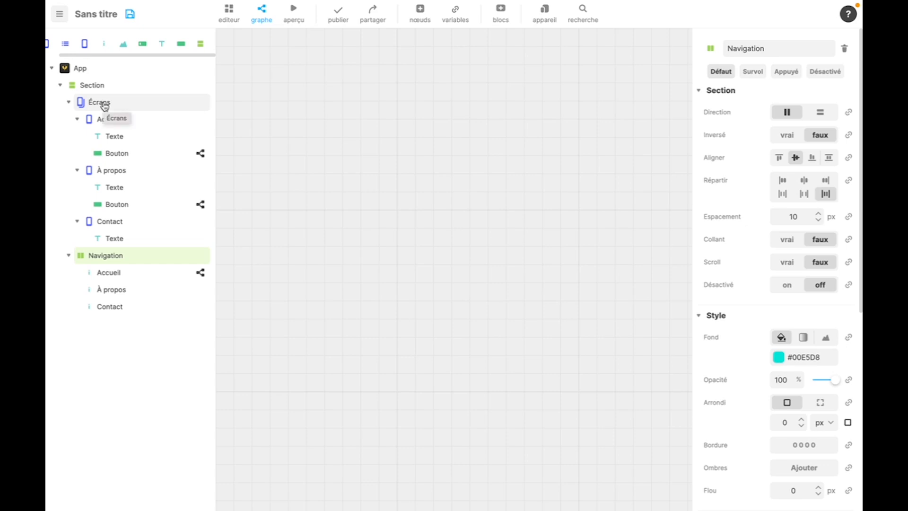
pyautogui.click(93, 86)
pyautogui.doubleClick(94, 85)
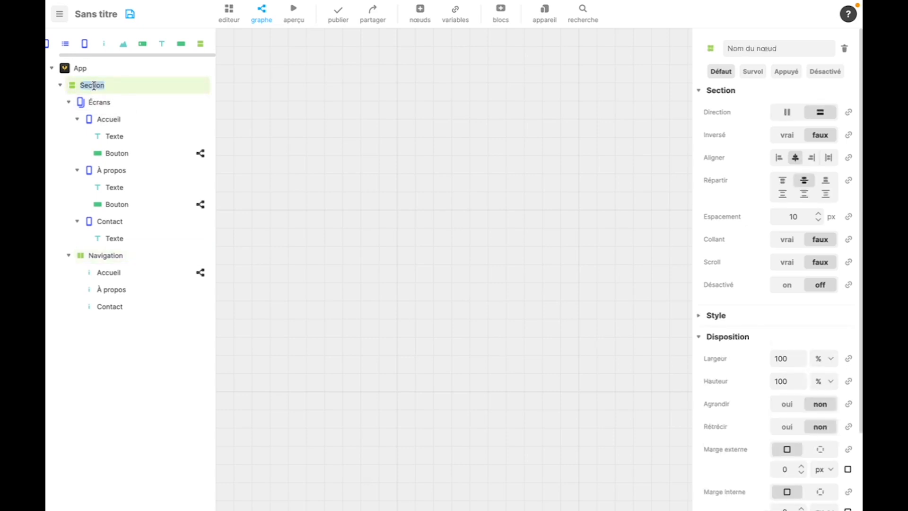
pyautogui.write('Page')
pyautogui.press('Return')
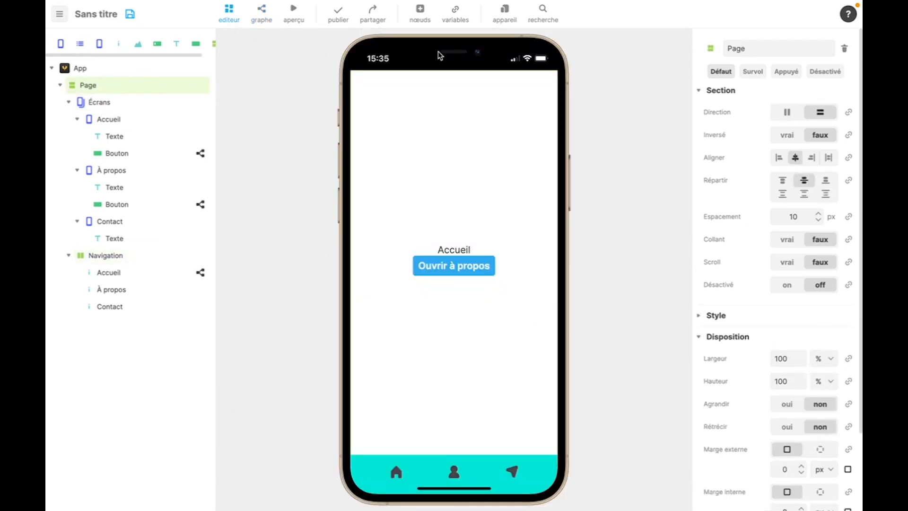
# Step: Create a variable named écran courant on the Page section, with the type Sélection unique
pyautogui.click(457, 19)
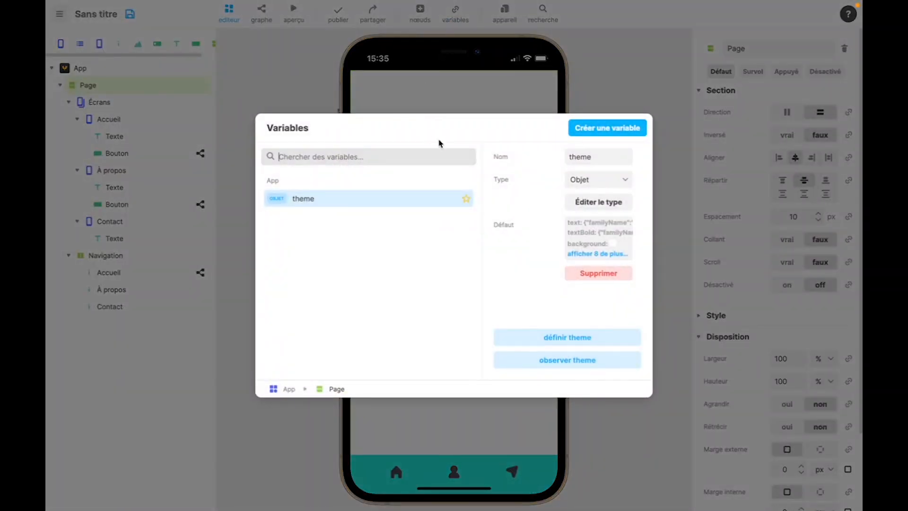
pyautogui.click(615, 130)
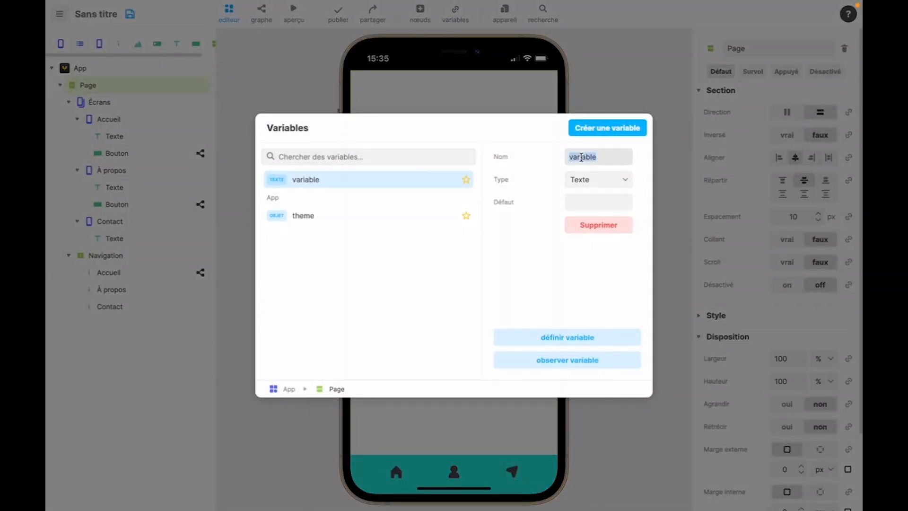
pyautogui.write('e')
pyautogui.click(519, 188)
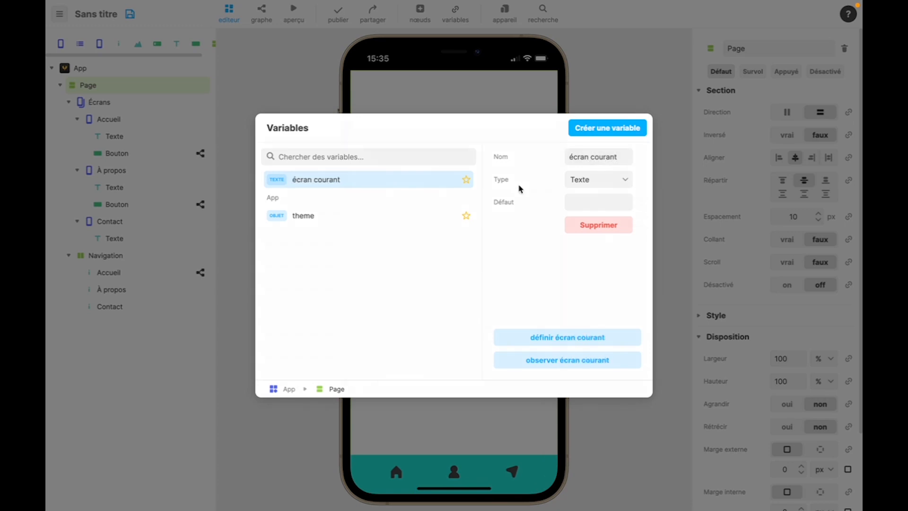
pyautogui.click(578, 184)
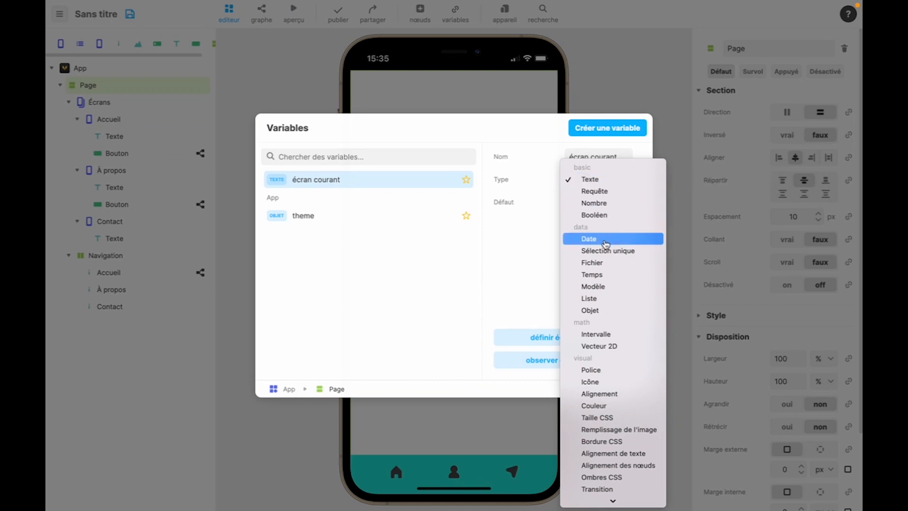
pyautogui.click(614, 252)
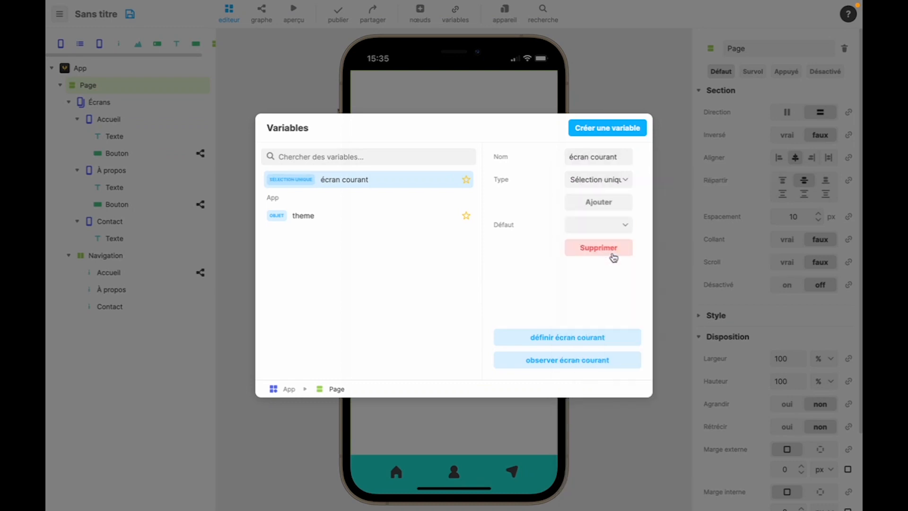
# Step: Add the options accueil, apropos and contact to the écran courant variable, keep accueil as default, and close the variables dialog
pyautogui.click(598, 203)
pyautogui.click(599, 203)
pyautogui.click(599, 203)
pyautogui.click(588, 220)
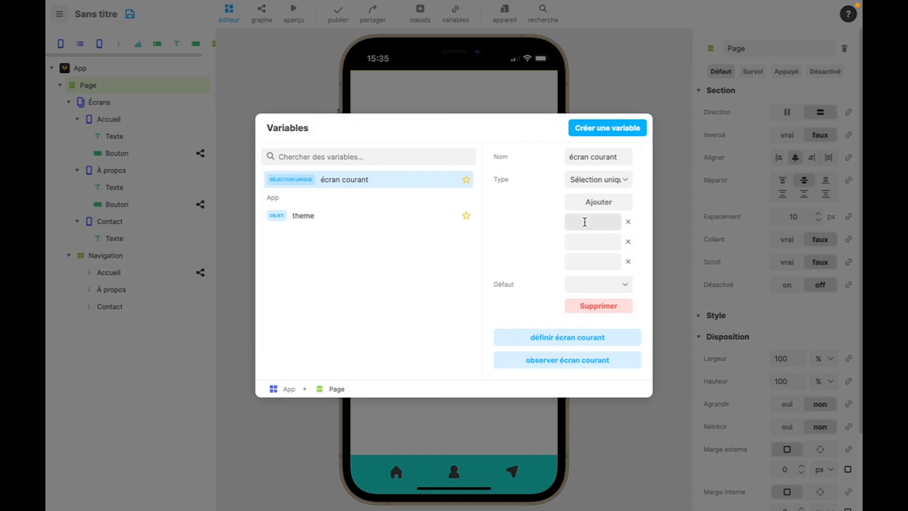
pyautogui.write('acce')
pyautogui.click(581, 243)
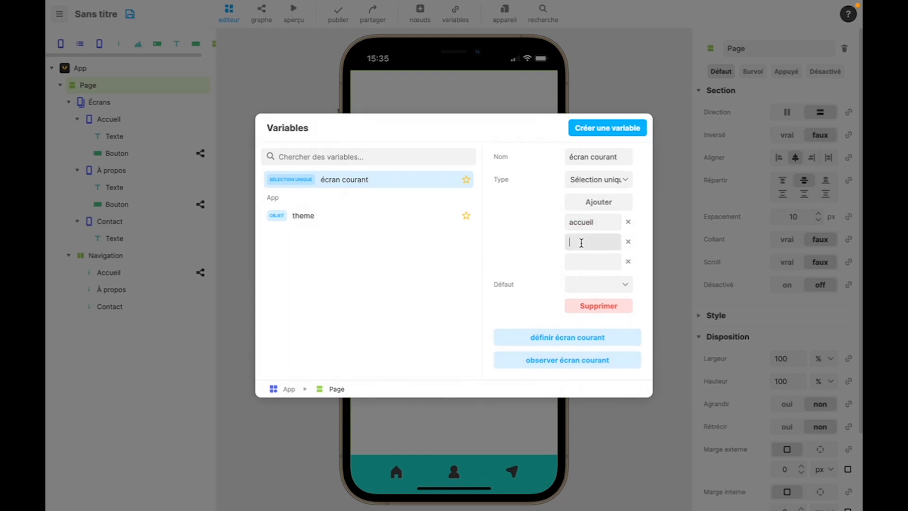
pyautogui.write('apropos')
pyautogui.click(586, 263)
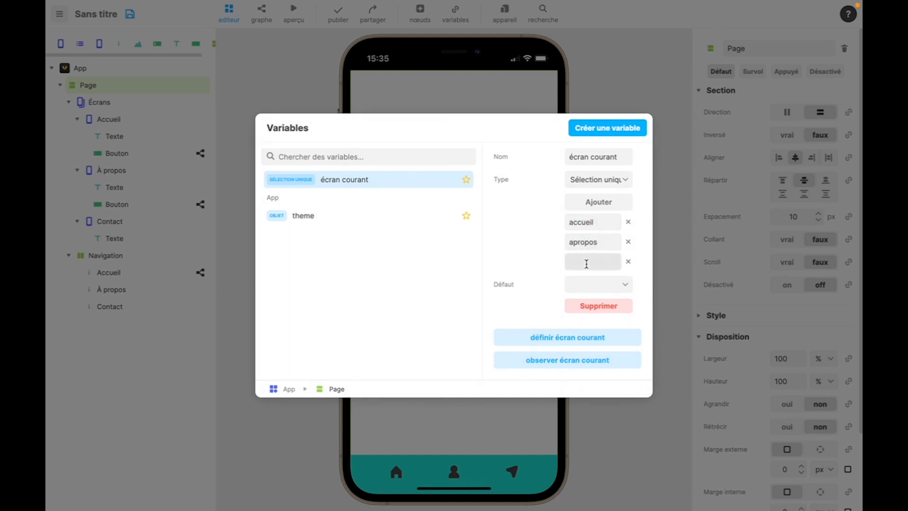
pyautogui.write('contact')
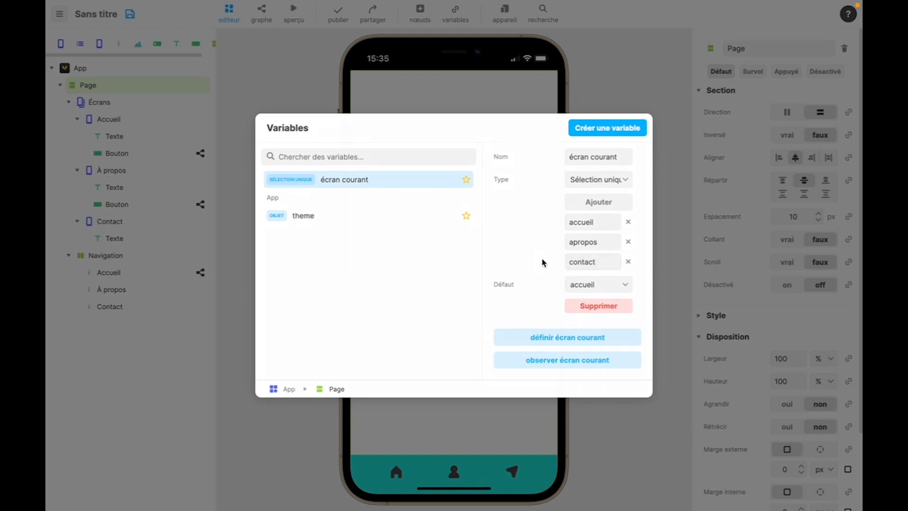
pyautogui.click(597, 287)
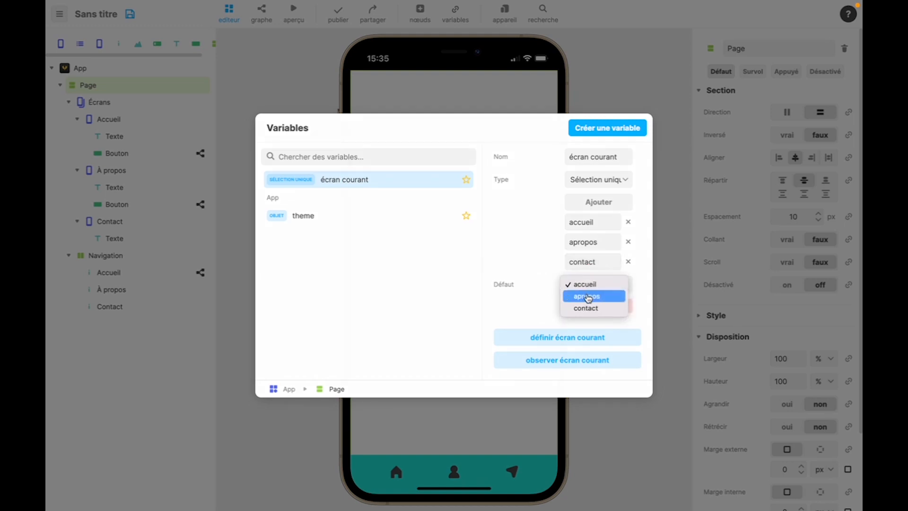
pyautogui.click(528, 261)
pyautogui.click(277, 100)
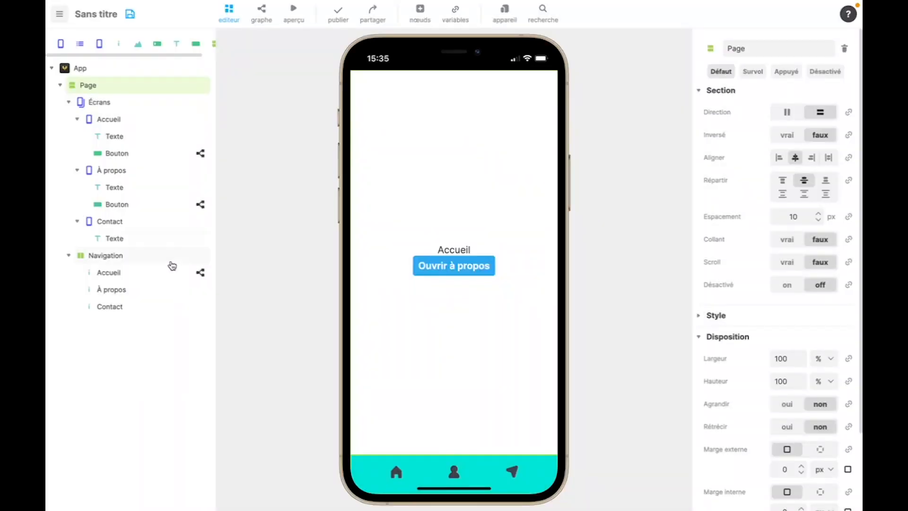
# Step: Connect a définir écran courant block to the clique event in the Accueil icon's graph and select that block
pyautogui.click(197, 273)
pyautogui.click(201, 274)
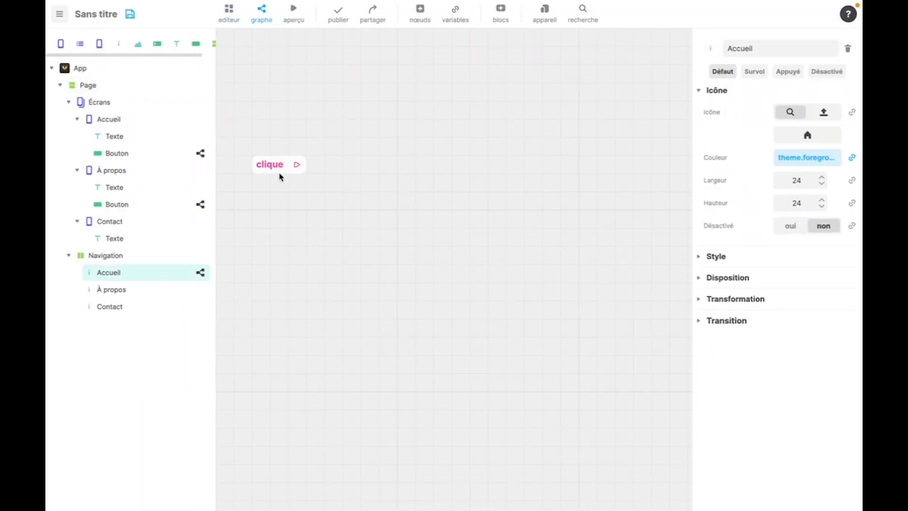
pyautogui.moveTo(299, 165); pyautogui.dragTo(402, 166)
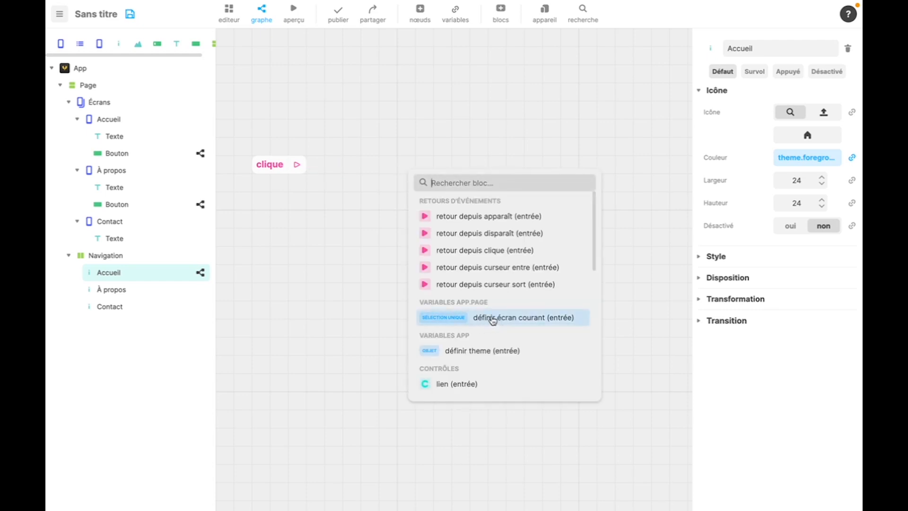
pyautogui.click(492, 320)
pyautogui.click(404, 184)
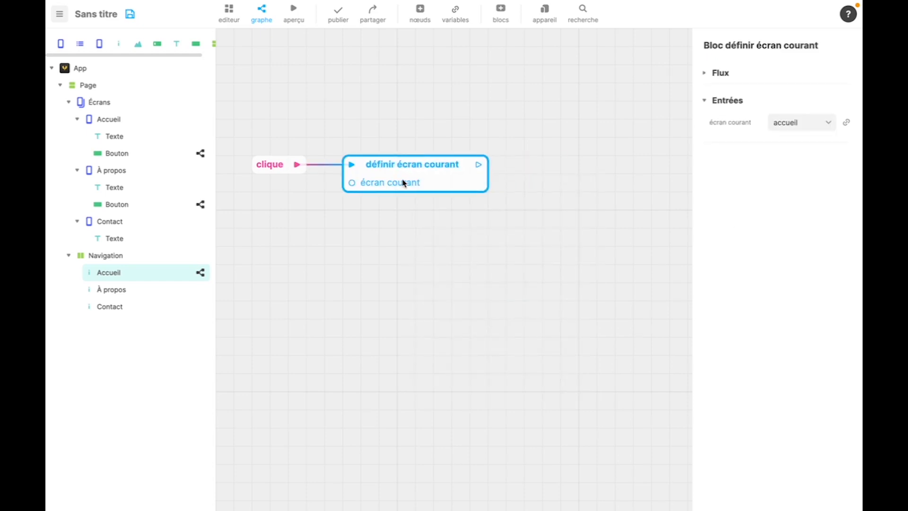
# Step: Add a clique event to the graph of the À propos icon in Navigation
pyautogui.click(180, 289)
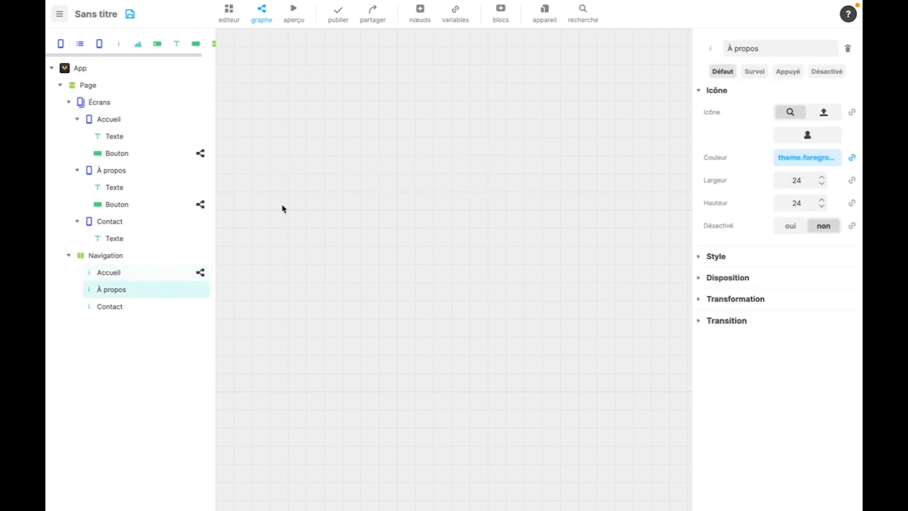
pyautogui.rightClick(300, 197)
pyautogui.click(319, 209)
pyautogui.click(325, 180)
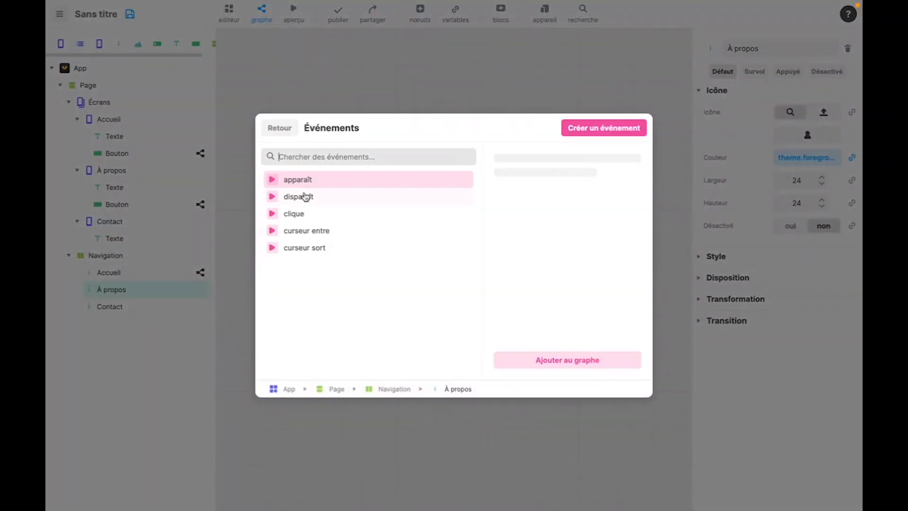
pyautogui.click(298, 212)
# Step: Connect a définir écran courant block to the À propos icon's clique event and set its écran courant input to apropos
pyautogui.moveTo(297, 164); pyautogui.dragTo(365, 166)
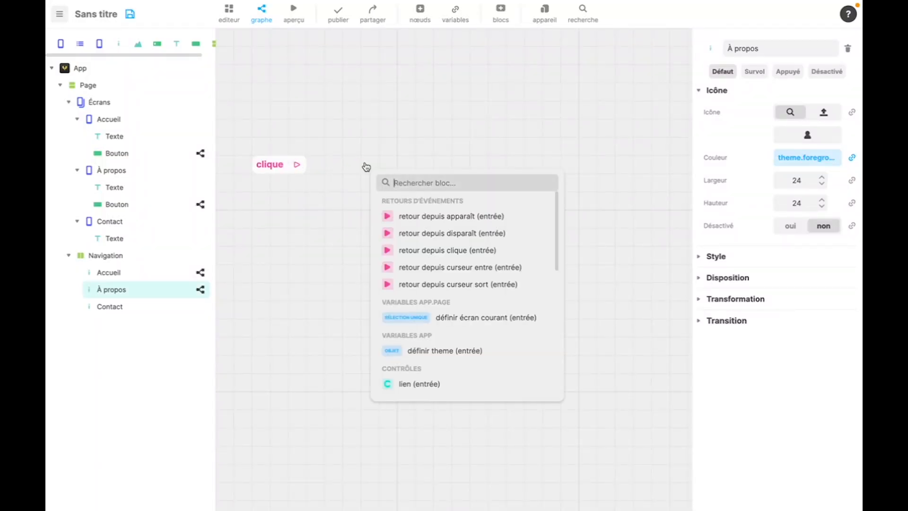
pyautogui.click(442, 318)
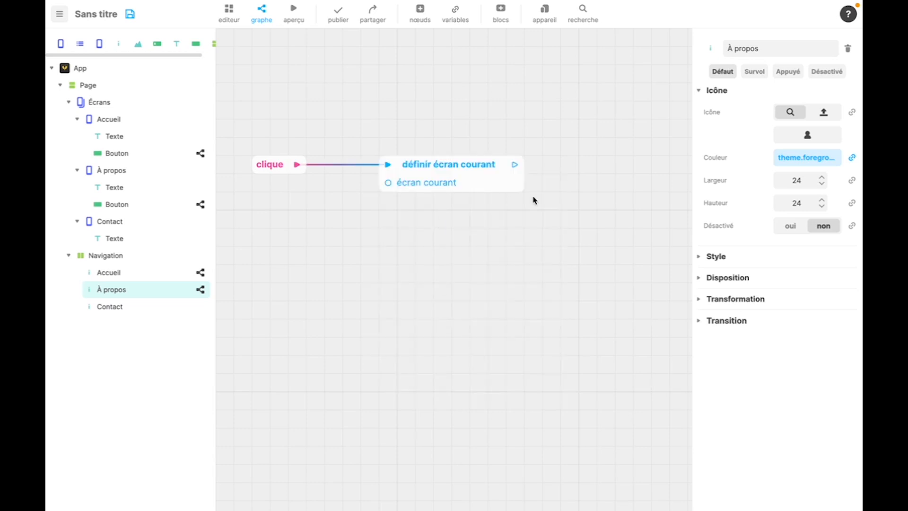
pyautogui.click(480, 185)
pyautogui.click(789, 123)
pyautogui.click(788, 135)
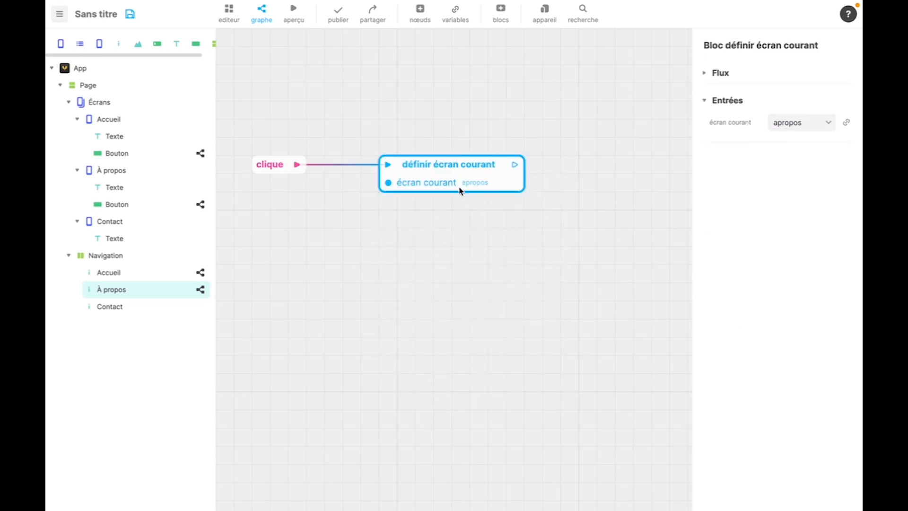
# Step: Add a clique event to the graph of the Contact icon in Navigation
pyautogui.click(160, 308)
pyautogui.rightClick(274, 197)
pyautogui.click(291, 205)
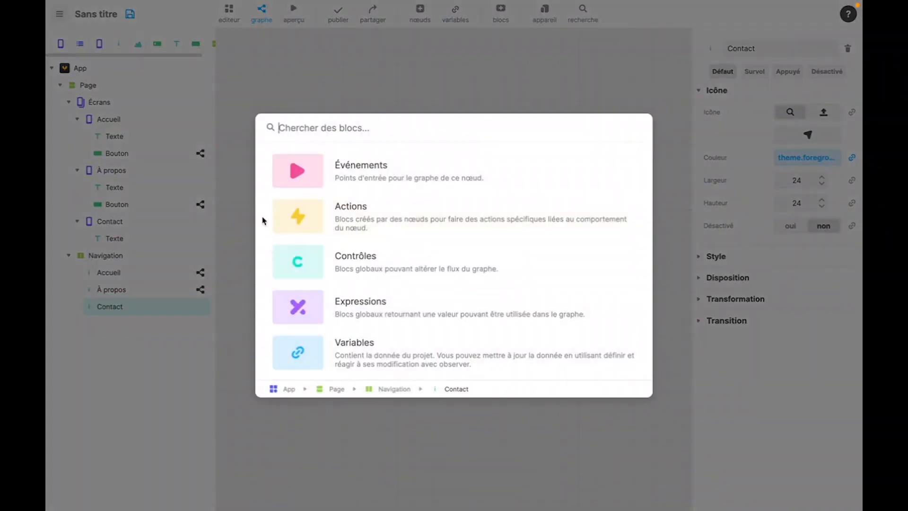
pyautogui.click(313, 170)
pyautogui.doubleClick(299, 212)
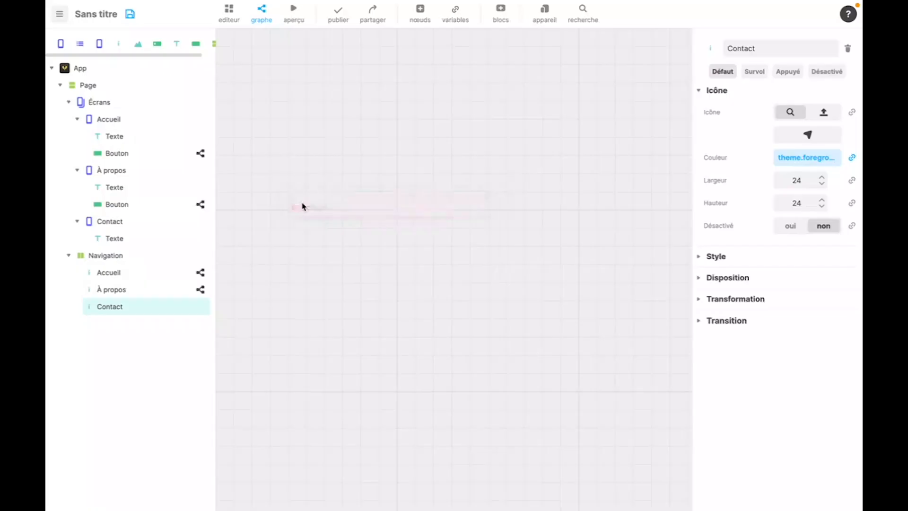
# Step: Connect a définir écran courant block set to contact to the Contact icon's clique event, and check the graphs of all three icons
pyautogui.moveTo(297, 184); pyautogui.dragTo(361, 188)
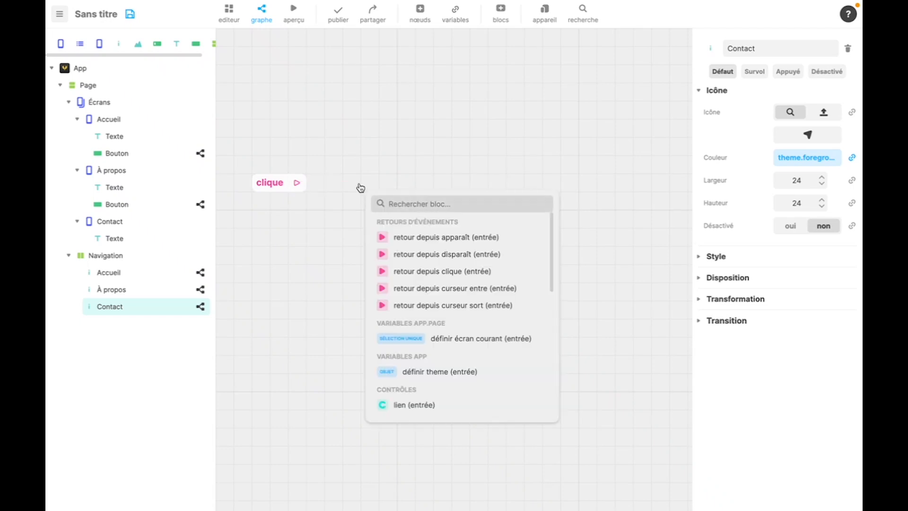
pyautogui.scroll(-1, 416, 307)
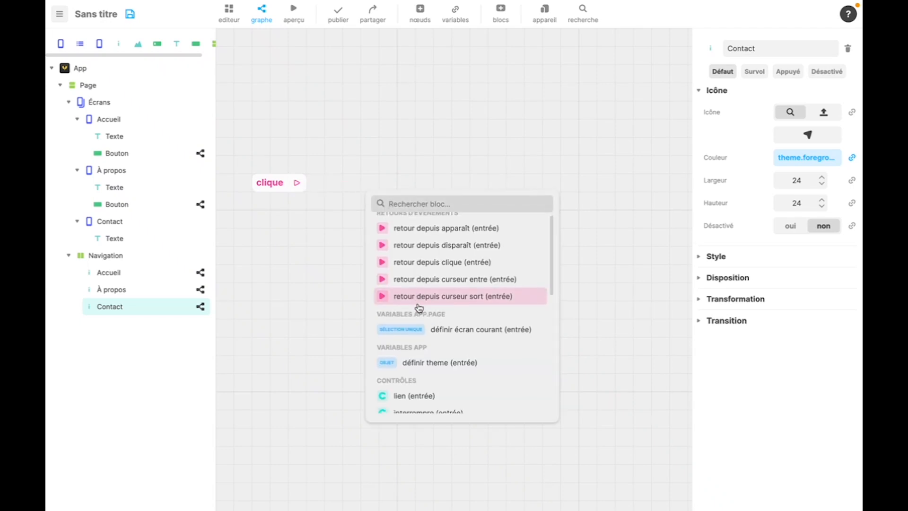
pyautogui.click(429, 337)
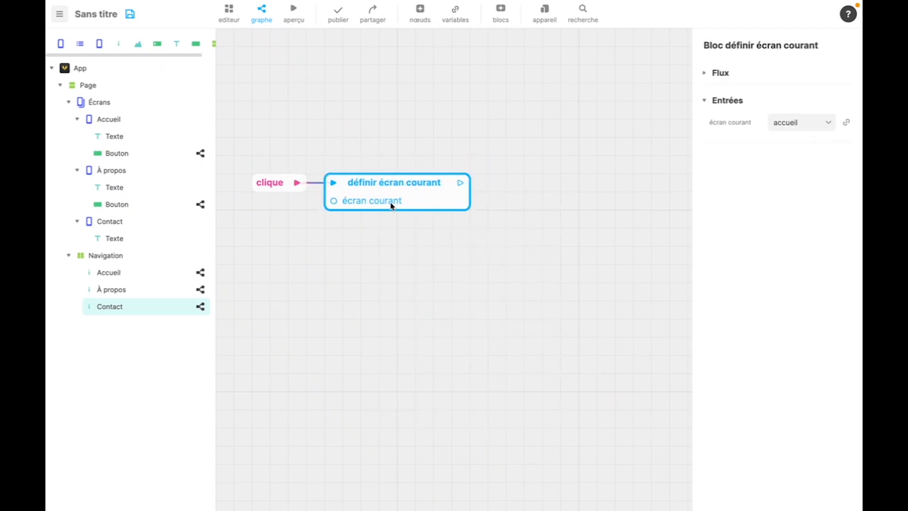
pyautogui.click(785, 122)
pyautogui.click(787, 146)
pyautogui.click(121, 289)
pyautogui.click(121, 272)
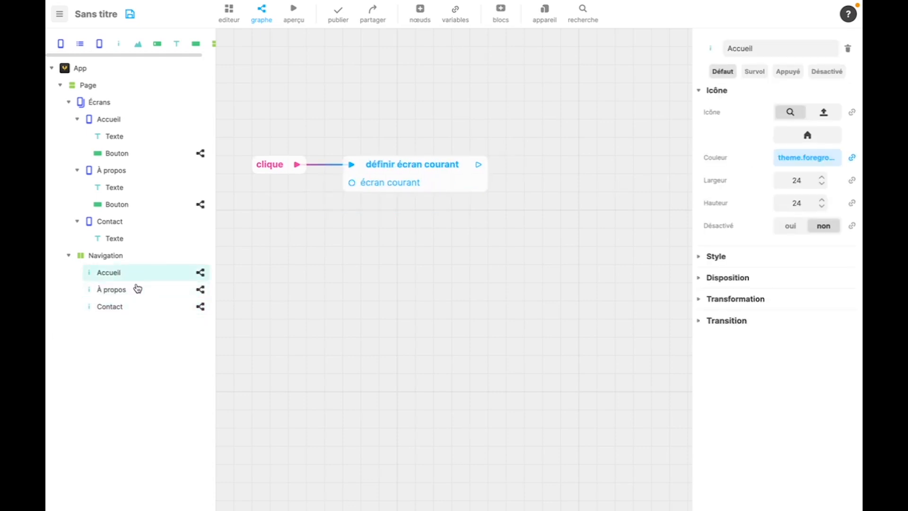
pyautogui.click(138, 290)
pyautogui.click(130, 308)
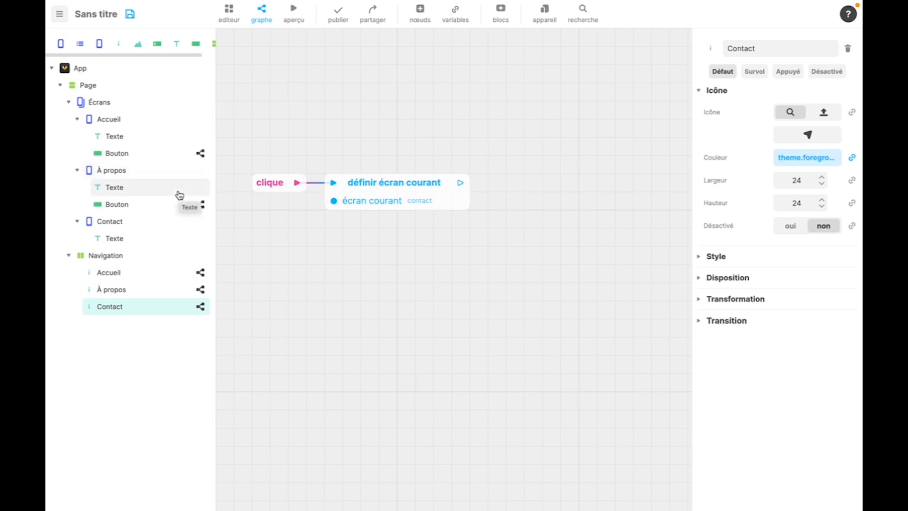
# Step: Add an observer écran courant block to the graph of the Écrans node
pyautogui.click(129, 107)
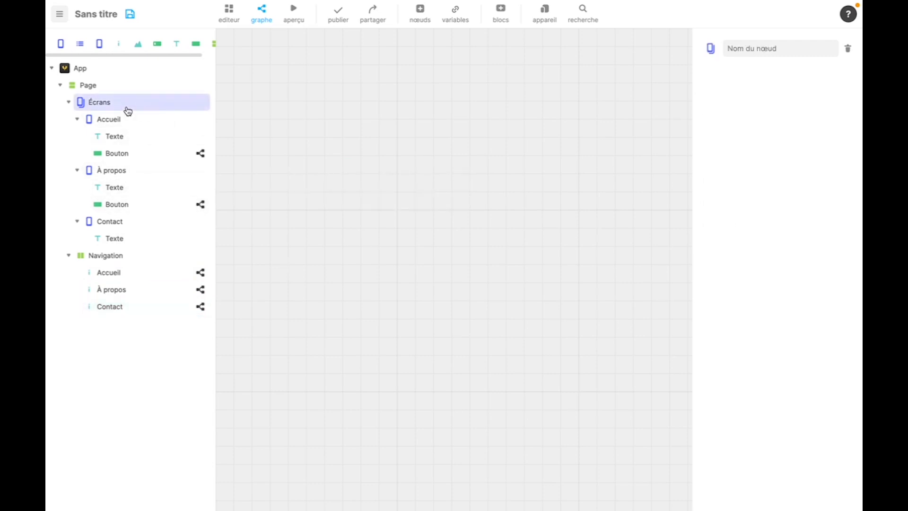
pyautogui.click(456, 18)
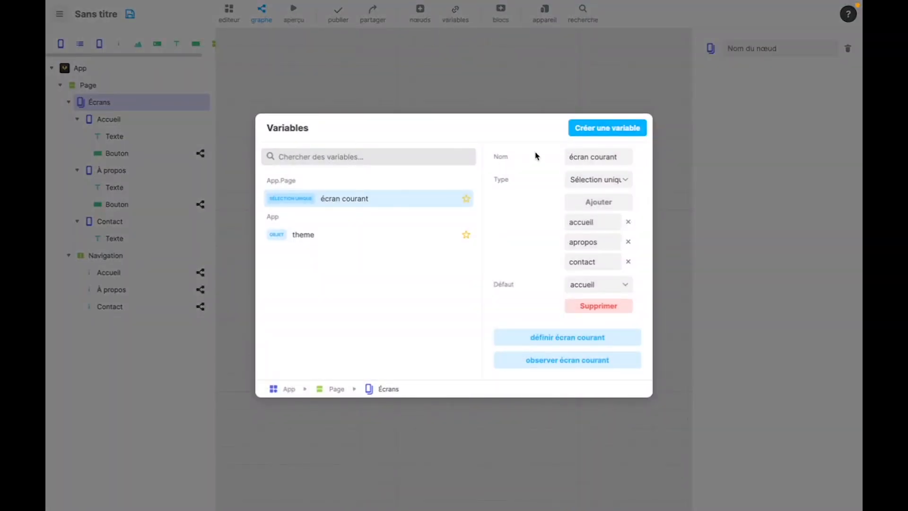
pyautogui.click(564, 364)
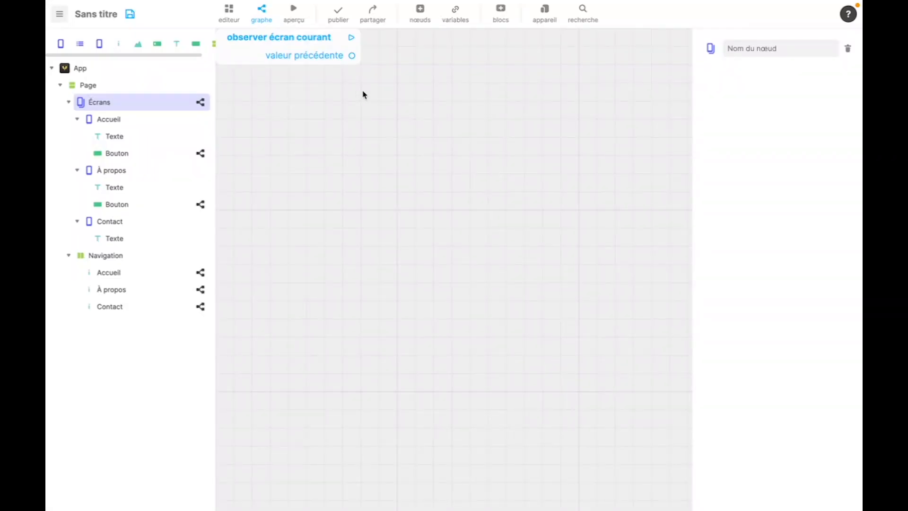
pyautogui.scroll(-2, 362, 90)
pyautogui.moveTo(361, 109); pyautogui.dragTo(377, 176)
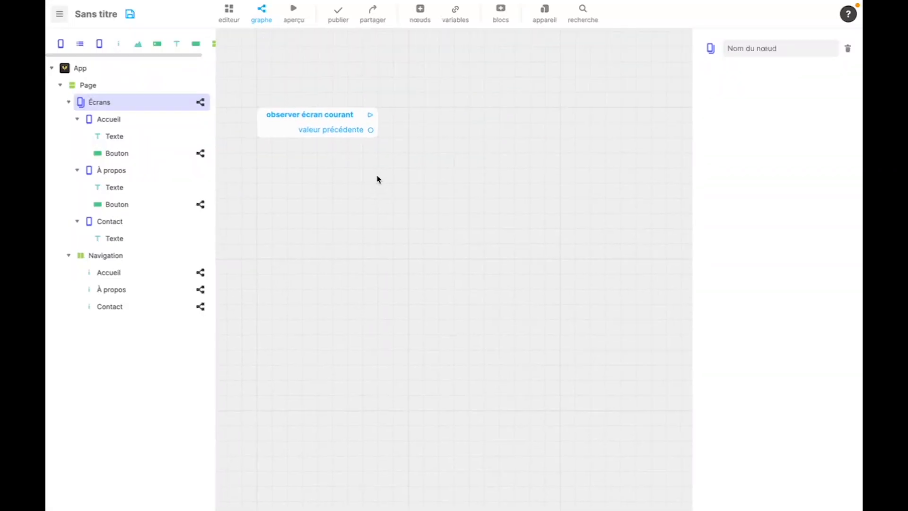
# Step: Connect a switch sélection unique block to observer écran courant and link its sélection unique input to the écran courant variable
pyautogui.moveTo(370, 115); pyautogui.dragTo(430, 126)
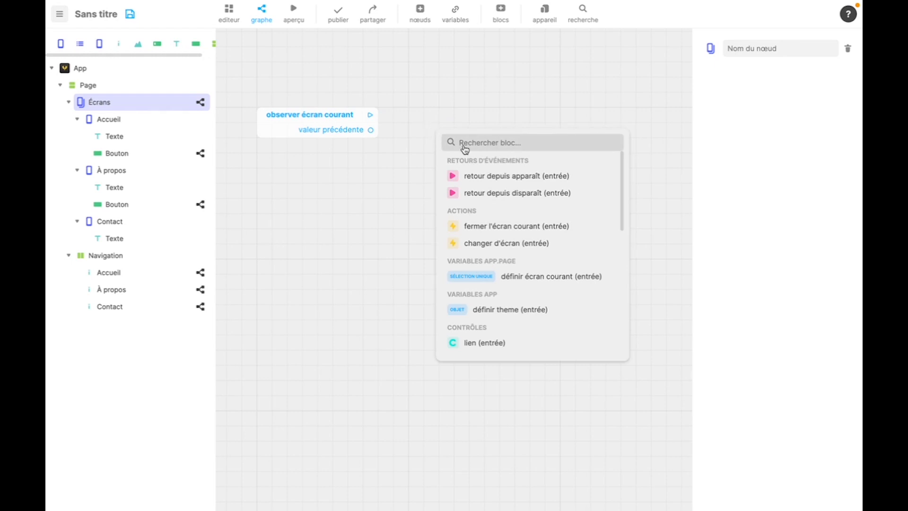
pyautogui.scroll(-3, 512, 223)
pyautogui.scroll(-4, 514, 221)
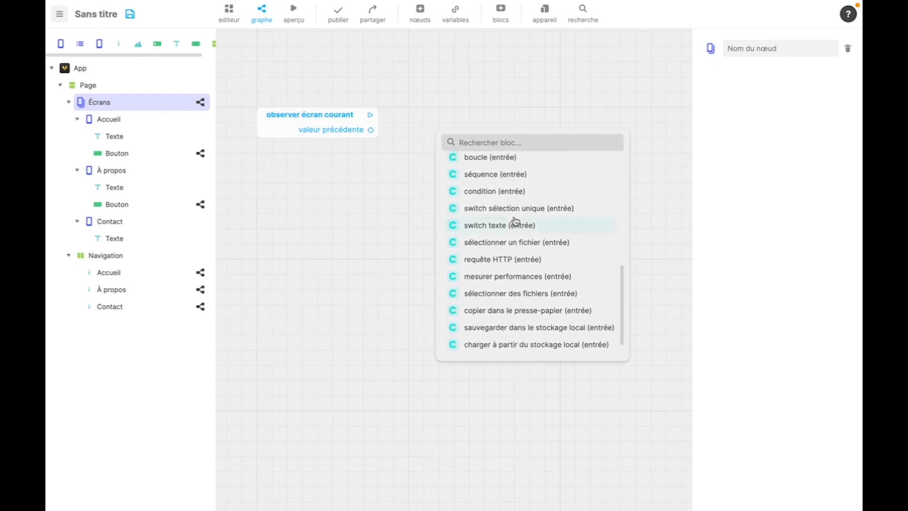
pyautogui.scroll(1, 498, 274)
pyautogui.scroll(4, 500, 272)
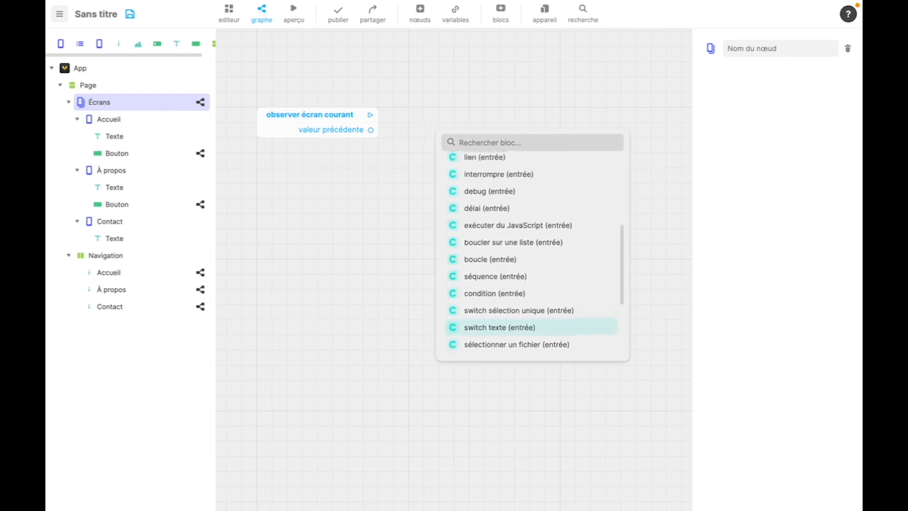
pyautogui.write('s')
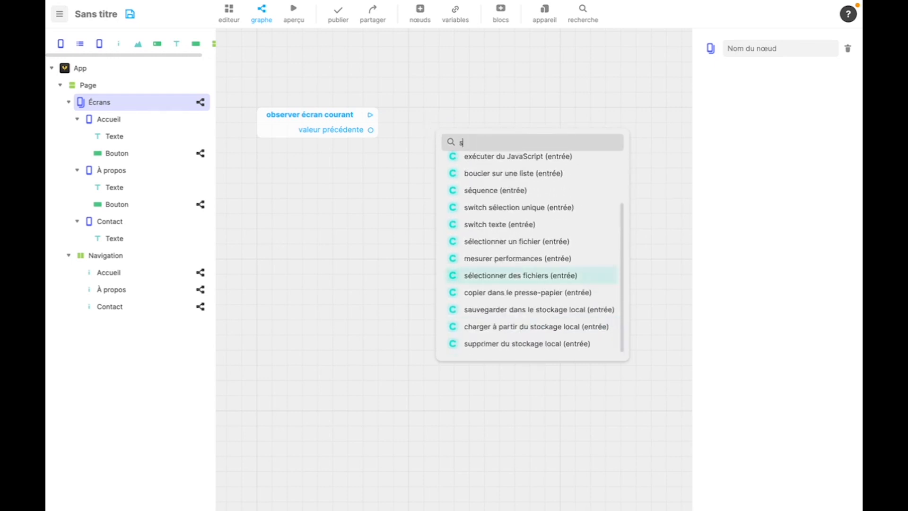
pyautogui.click(506, 207)
pyautogui.moveTo(492, 149); pyautogui.dragTo(469, 136)
pyautogui.click(846, 123)
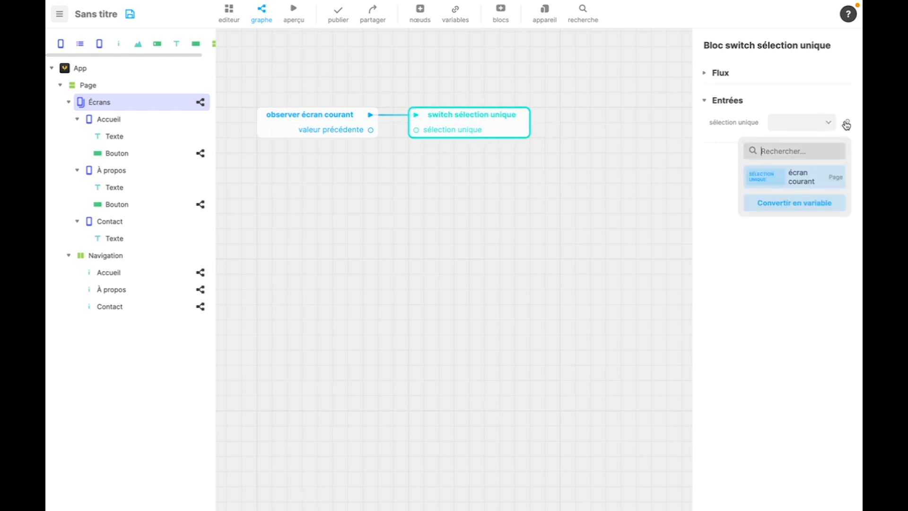
pyautogui.click(798, 178)
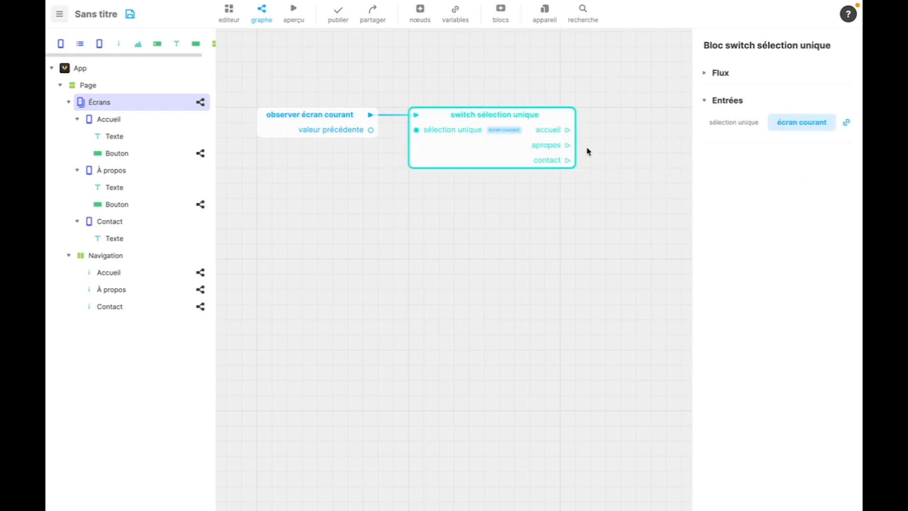
# Step: Connect a changer d'écran block to the switch's accueil output and place it above the switch's level
pyautogui.moveTo(594, 154); pyautogui.dragTo(533, 203)
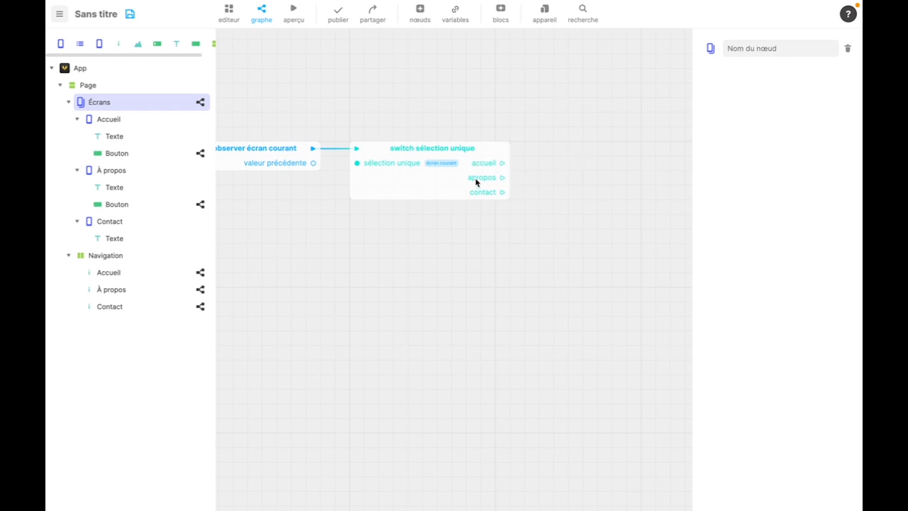
pyautogui.scroll(-2, 478, 201)
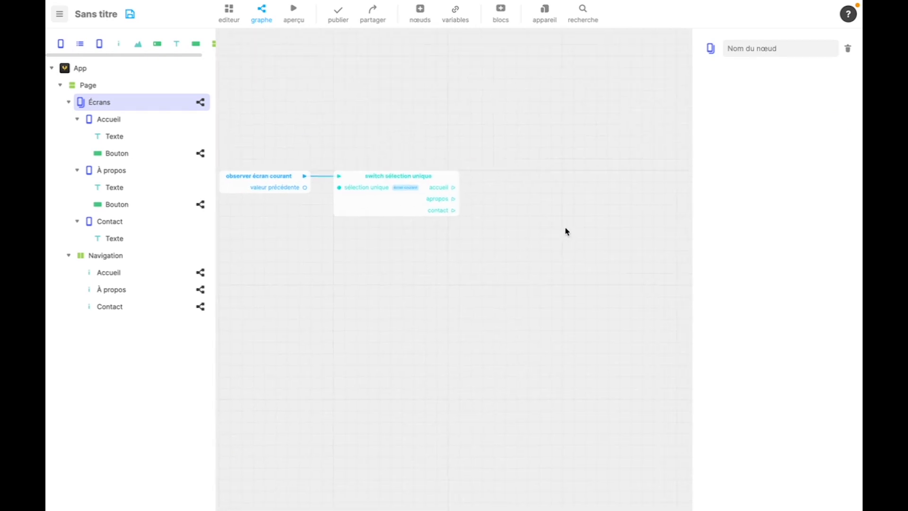
pyautogui.moveTo(450, 189); pyautogui.dragTo(497, 181)
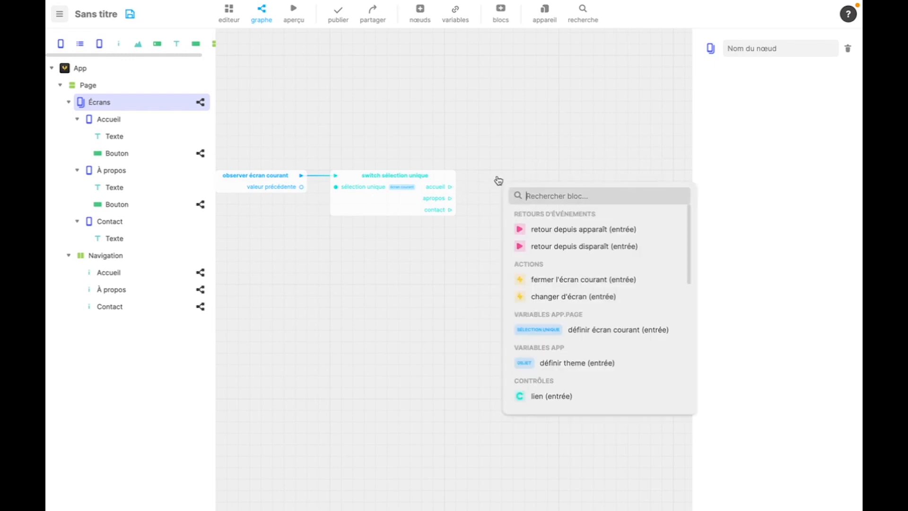
pyautogui.click(561, 301)
pyautogui.moveTo(537, 217); pyautogui.dragTo(538, 169)
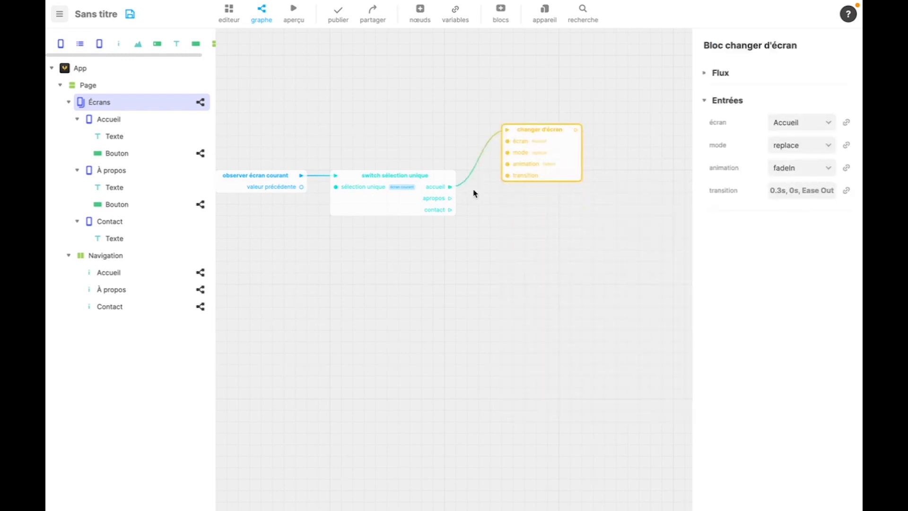
# Step: Connect a changer d'écran block to the switch's apropos output and set its écran to À propos
pyautogui.moveTo(448, 199); pyautogui.dragTo(552, 210)
pyautogui.click(577, 361)
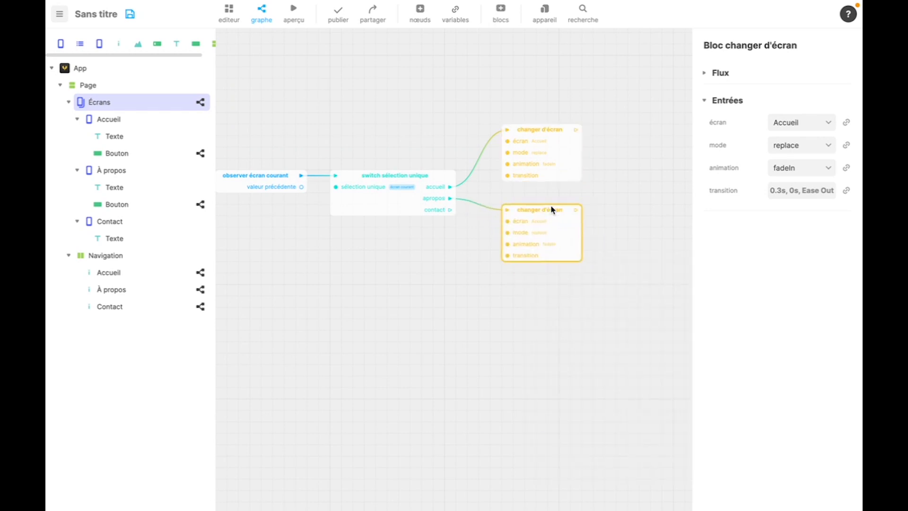
pyautogui.click(788, 122)
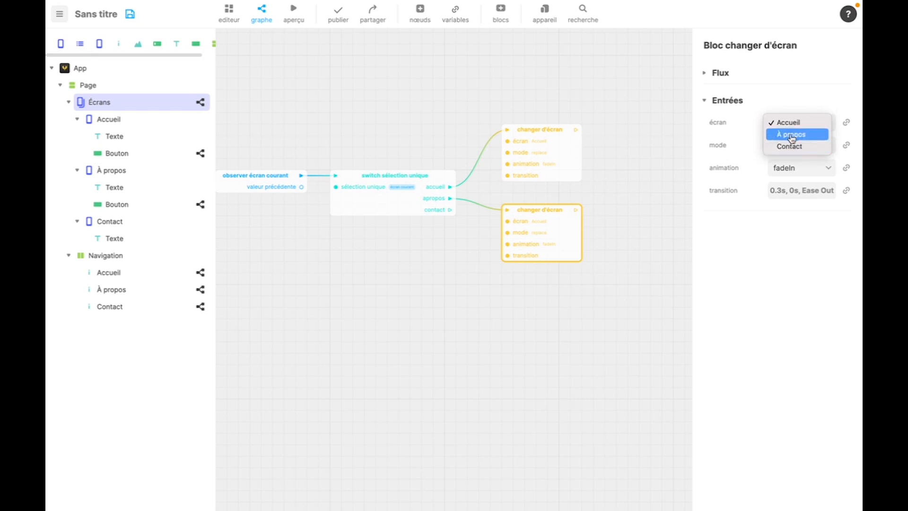
pyautogui.click(792, 136)
# Step: Connect a changer d'écran block to the contact output, align it under the others, and set the apropos branch's écran to Contact
pyautogui.moveTo(450, 212); pyautogui.dragTo(520, 334)
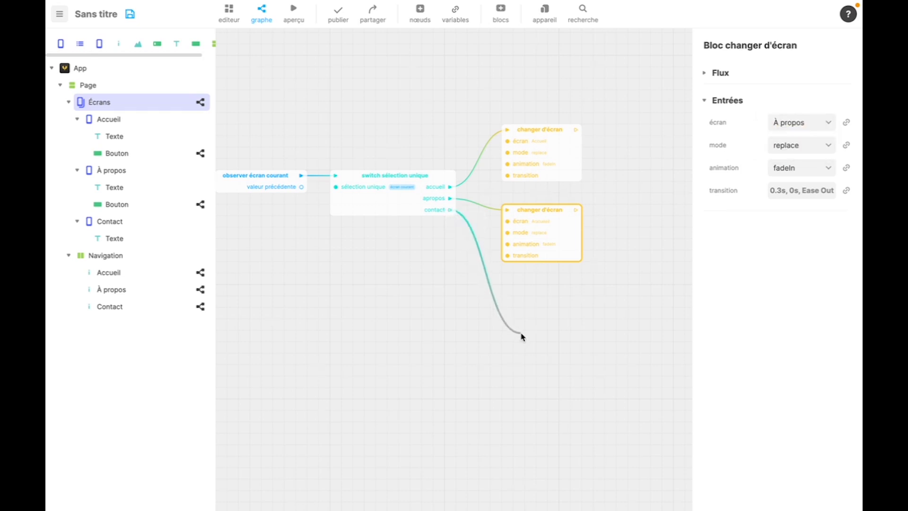
pyautogui.click(584, 209)
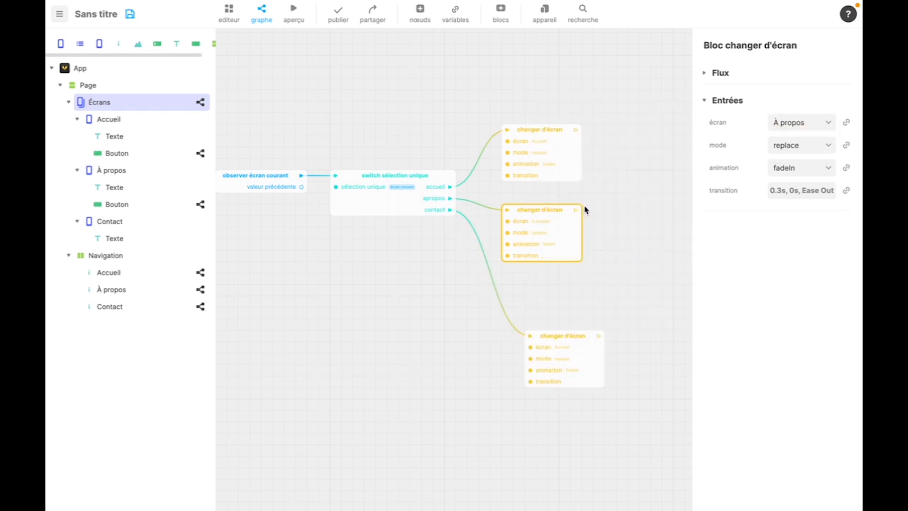
pyautogui.click(829, 123)
pyautogui.click(805, 134)
pyautogui.moveTo(555, 346); pyautogui.dragTo(530, 303)
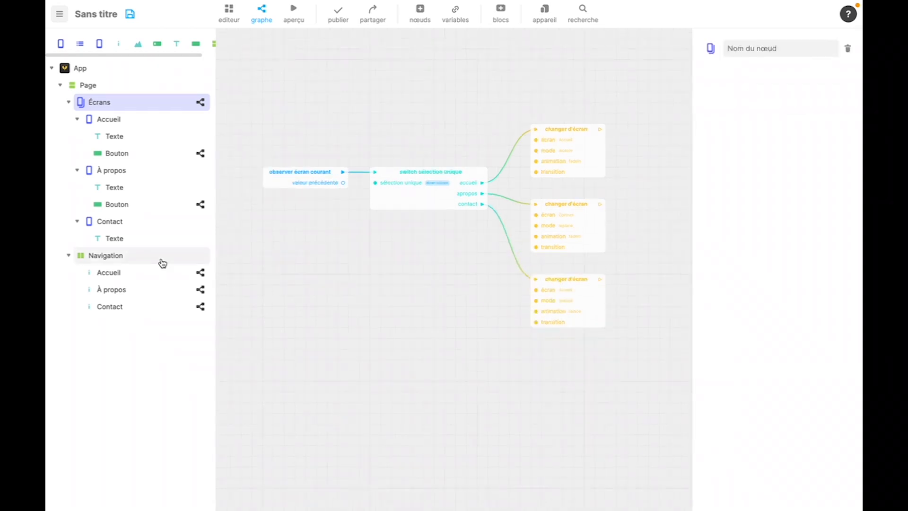
# Step: Delete the Bouton nodes from the Accueil and À propos screens
pyautogui.click(152, 155)
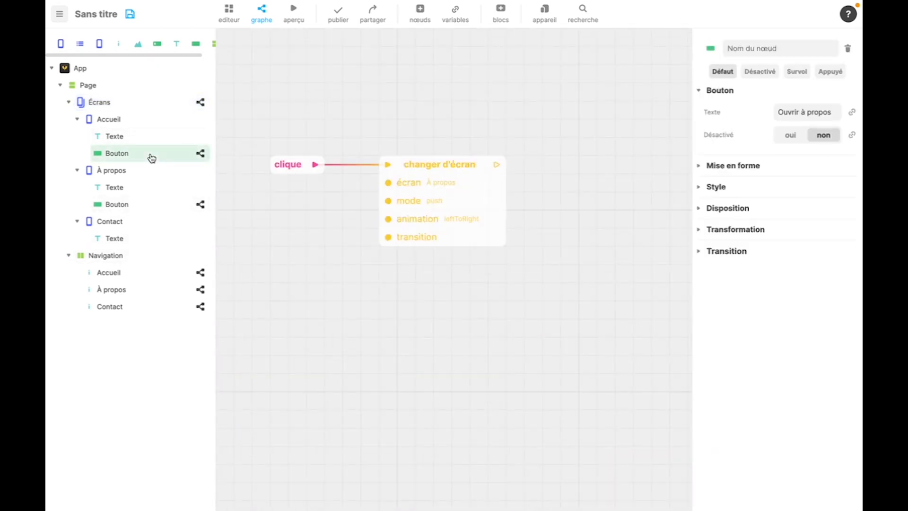
pyautogui.rightClick(192, 152)
pyautogui.click(155, 254)
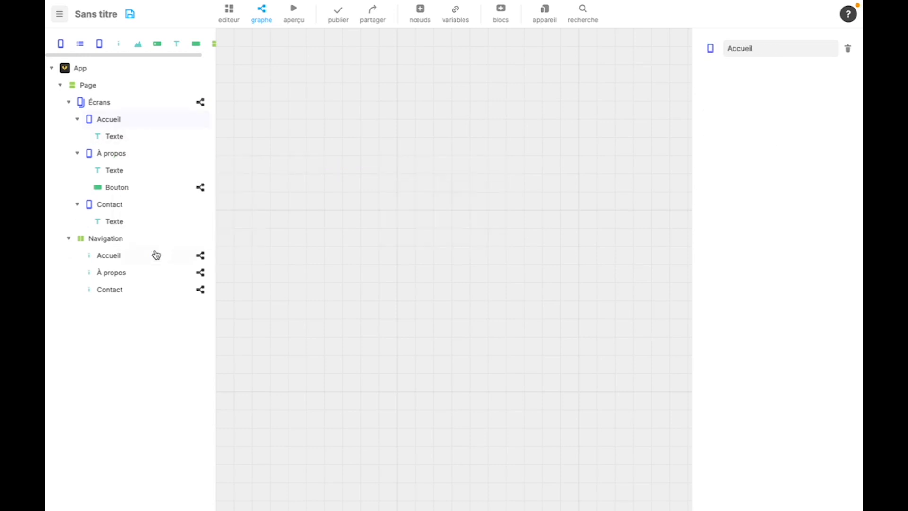
pyautogui.rightClick(133, 189)
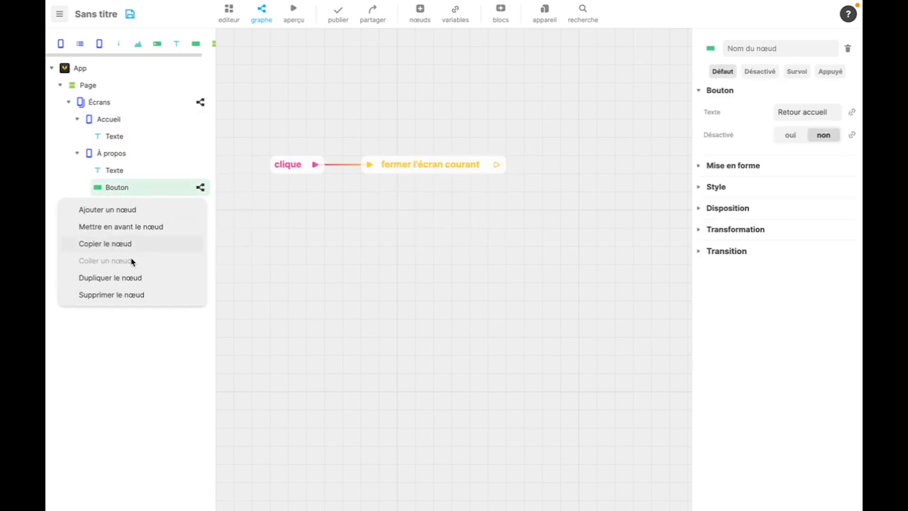
pyautogui.click(130, 293)
# Step: Preview the app, test the À propos and Contact icons in the navigation bar, and return to the editor
pyautogui.click(124, 74)
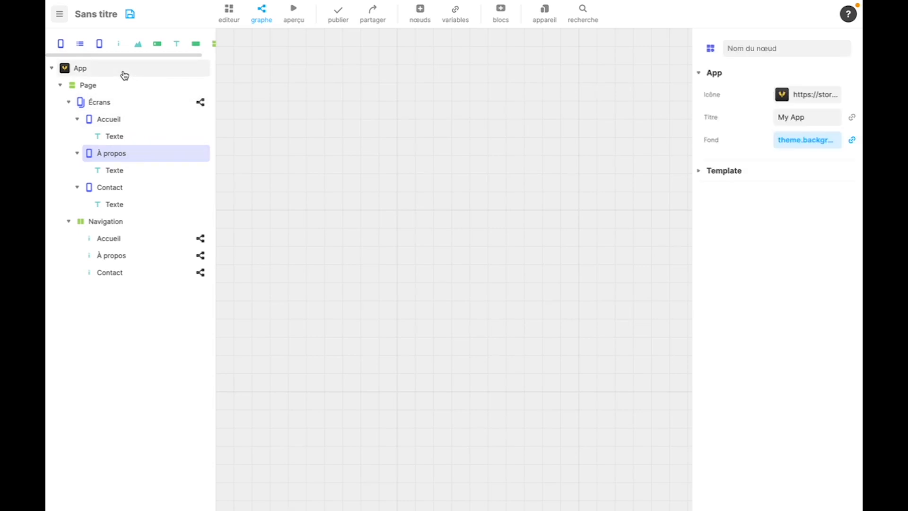
pyautogui.click(234, 14)
pyautogui.click(294, 15)
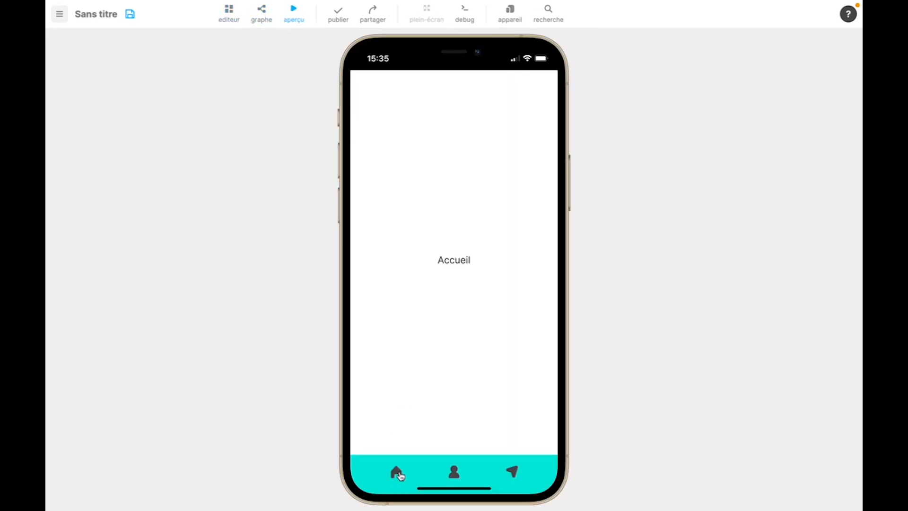
pyautogui.click(454, 473)
pyautogui.click(510, 473)
pyautogui.click(294, 10)
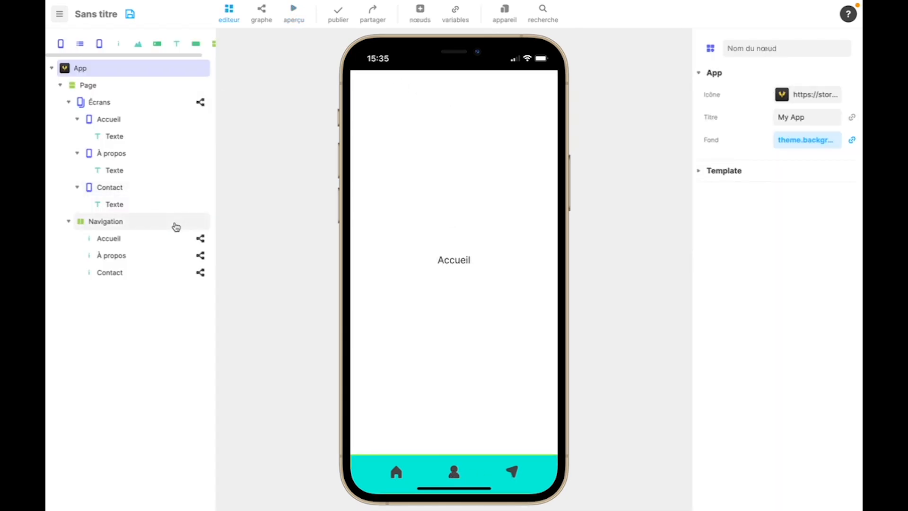
# Step: In the Écrans graph, set the écran of the changer d'écran block on the apropos output to À propos
pyautogui.click(121, 239)
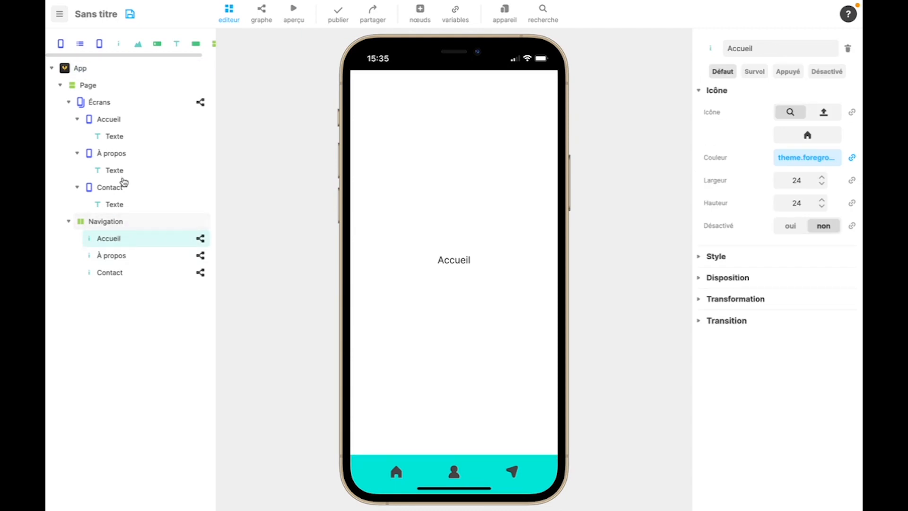
pyautogui.click(200, 102)
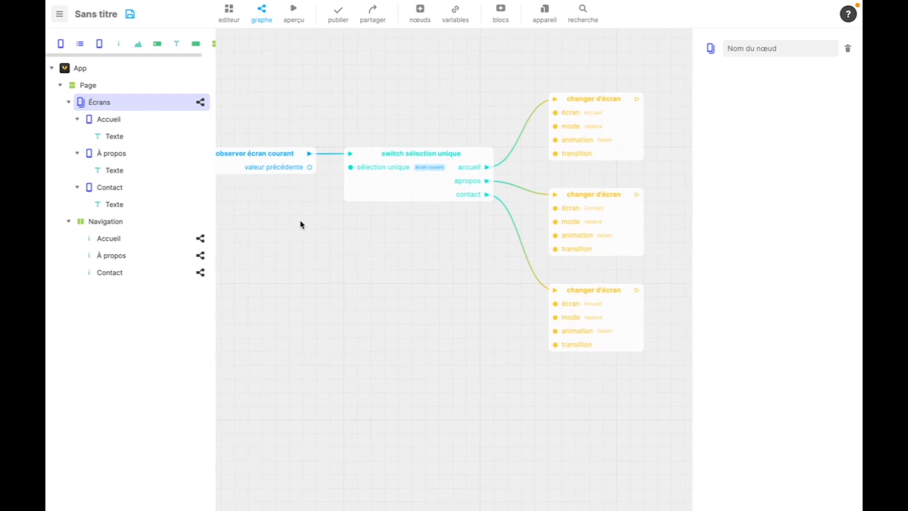
pyautogui.click(557, 142)
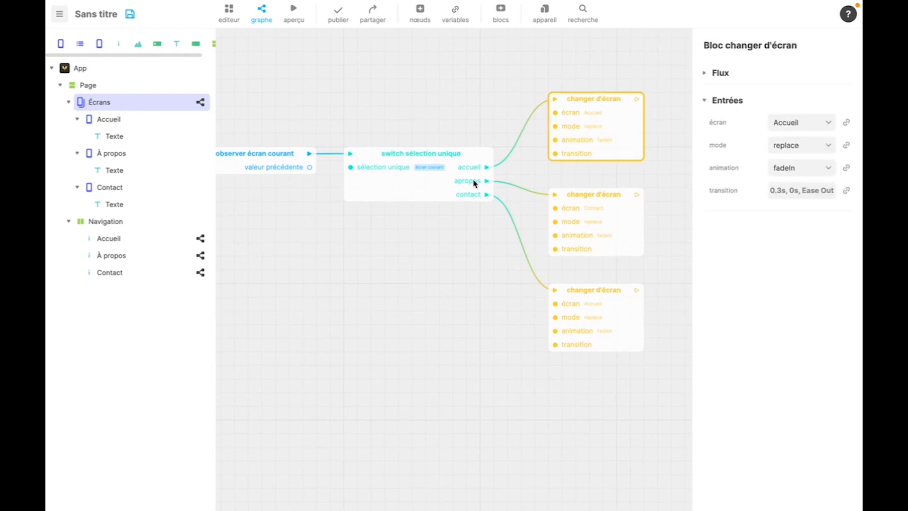
pyautogui.click(591, 203)
pyautogui.click(793, 125)
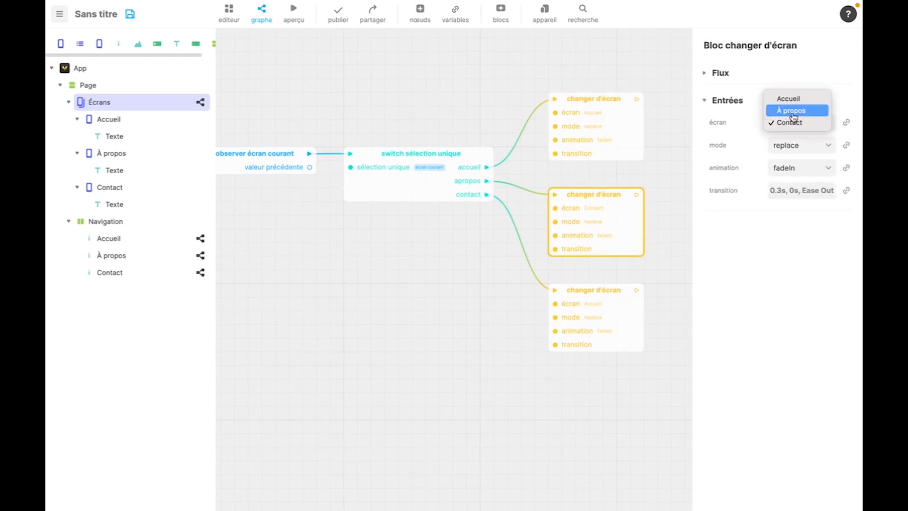
pyautogui.click(792, 110)
# Step: Set the écran of the changer d'écran block on the contact output to Contact and check the accueil branch's block
pyautogui.click(581, 345)
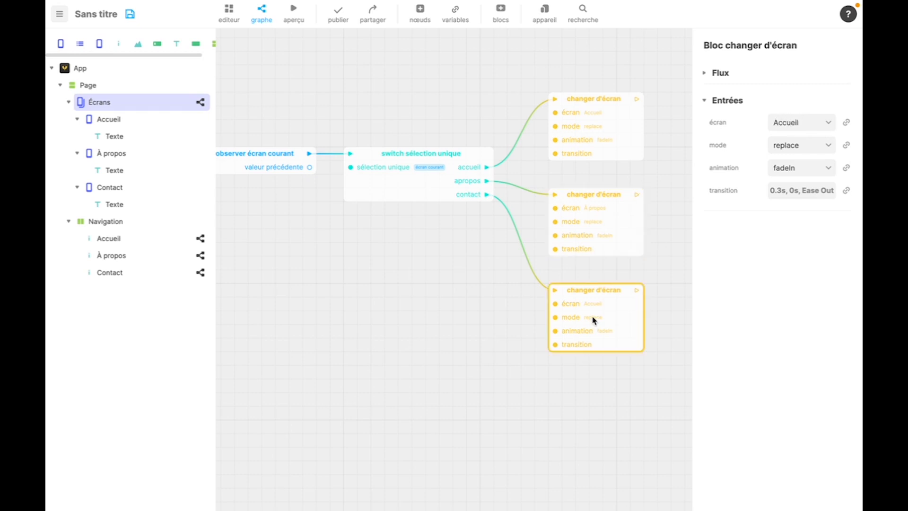
pyautogui.click(789, 125)
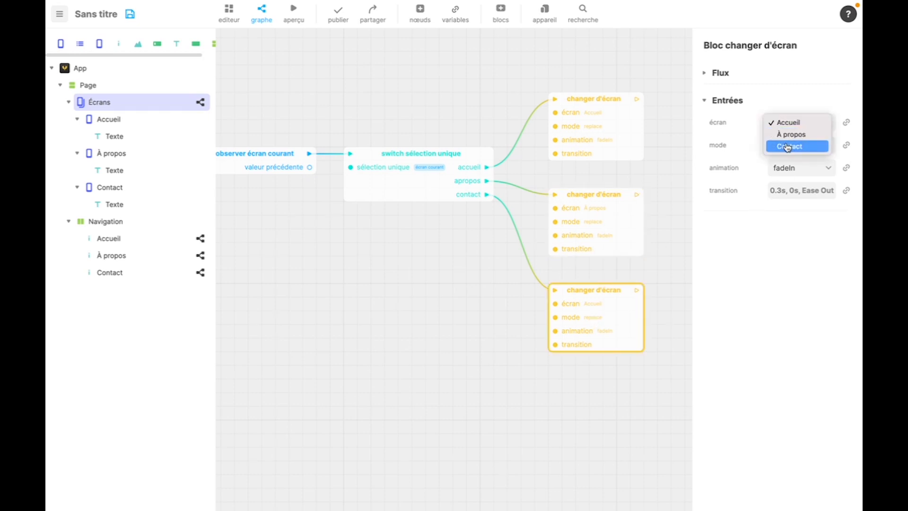
pyautogui.click(788, 147)
pyautogui.click(594, 99)
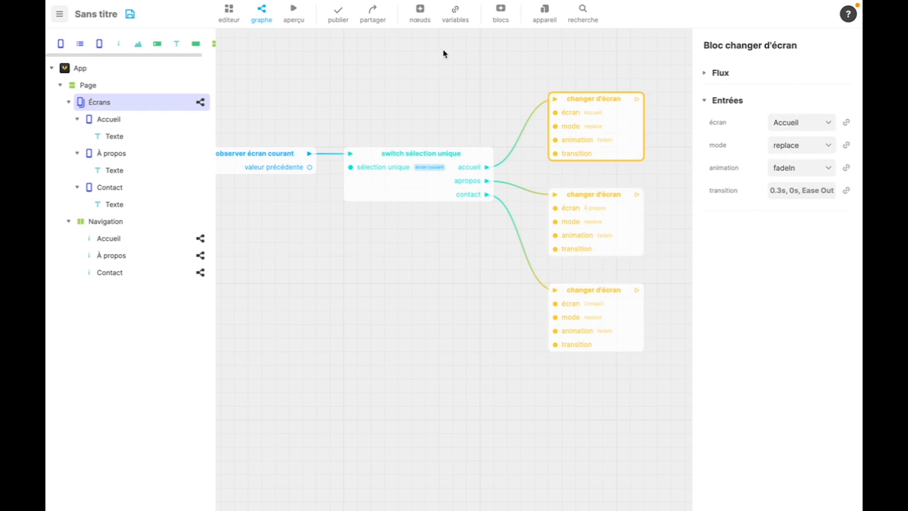
# Step: Preview the app and test the À propos and Contact icons in the navigation bar
pyautogui.click(294, 14)
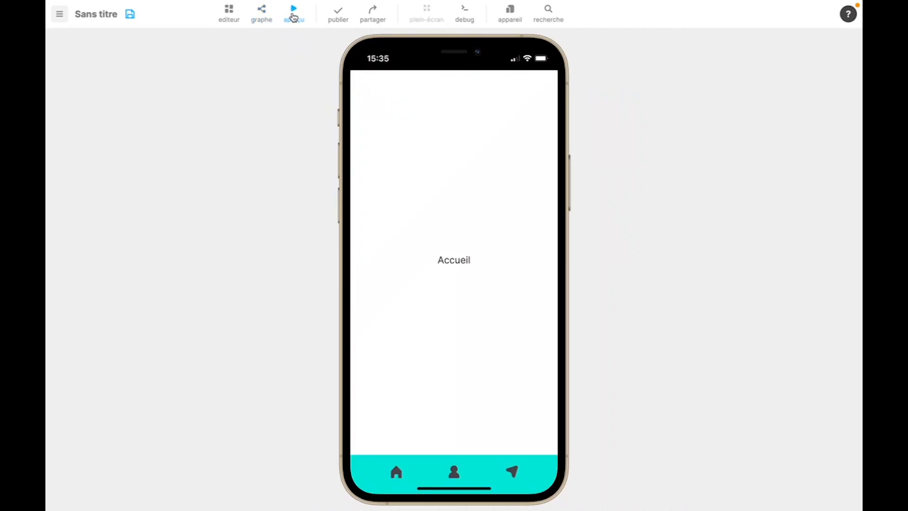
pyautogui.click(453, 473)
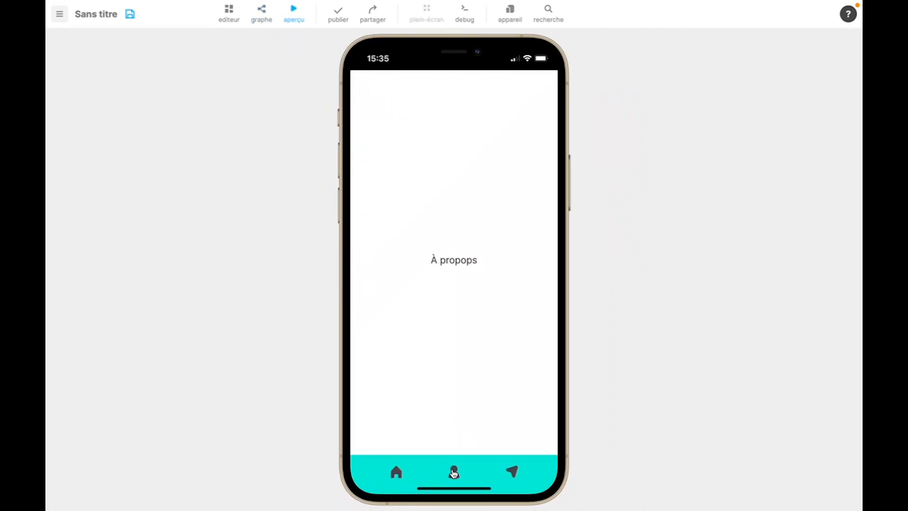
pyautogui.click(512, 475)
# Step: Open the debug console and watch App.Page's écran courant variable while switching between the three screens
pyautogui.click(465, 21)
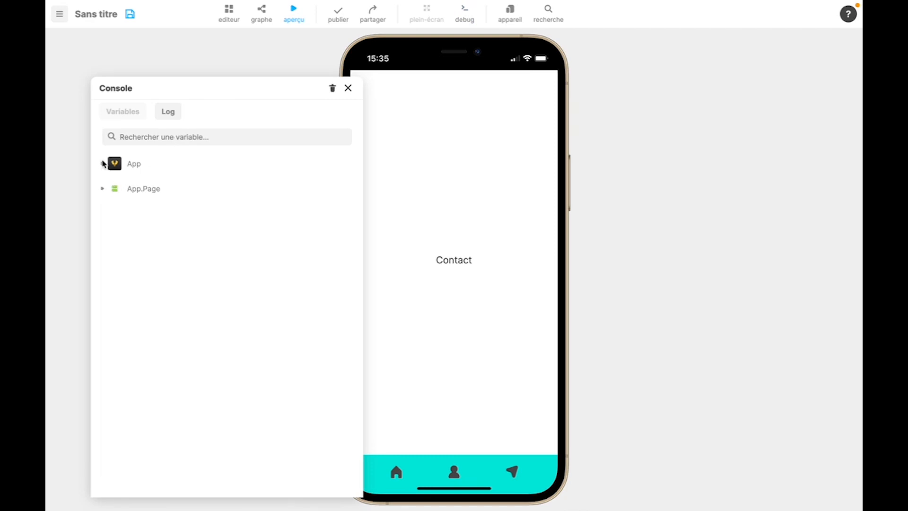
pyautogui.click(102, 188)
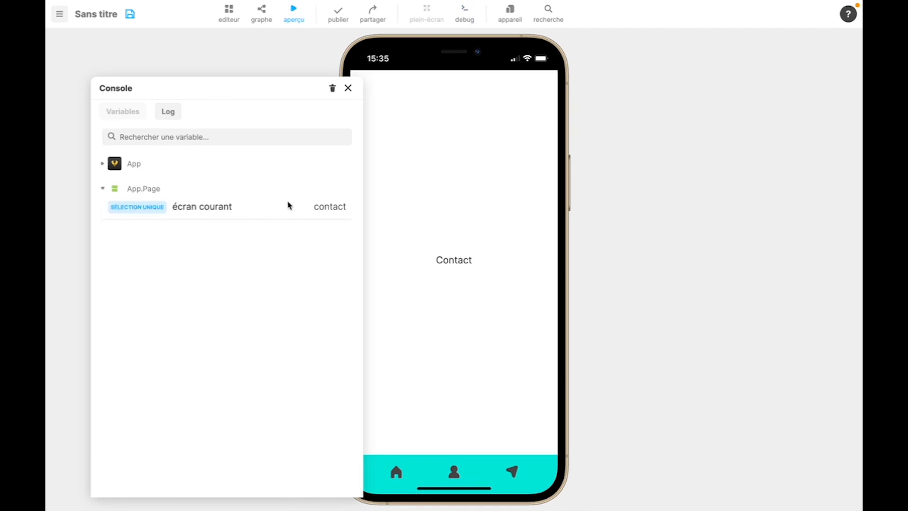
pyautogui.click(454, 472)
pyautogui.click(398, 472)
pyautogui.click(453, 473)
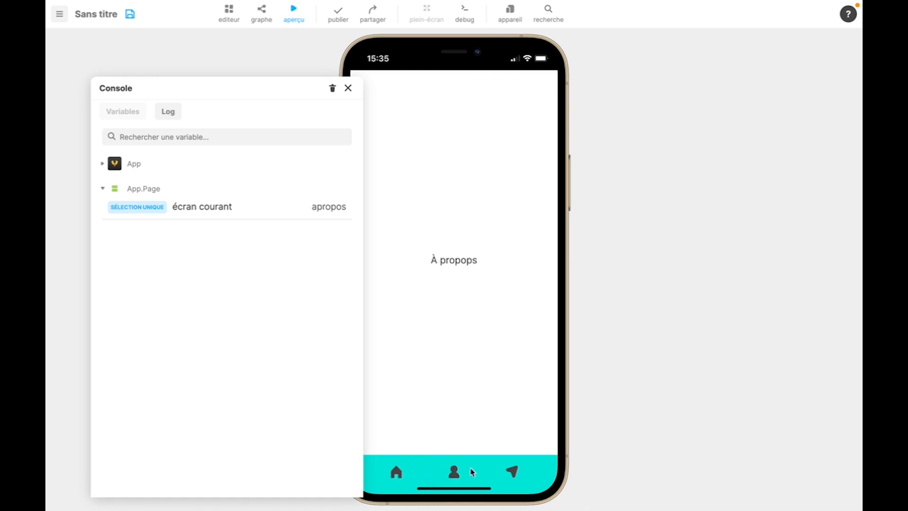
pyautogui.click(522, 471)
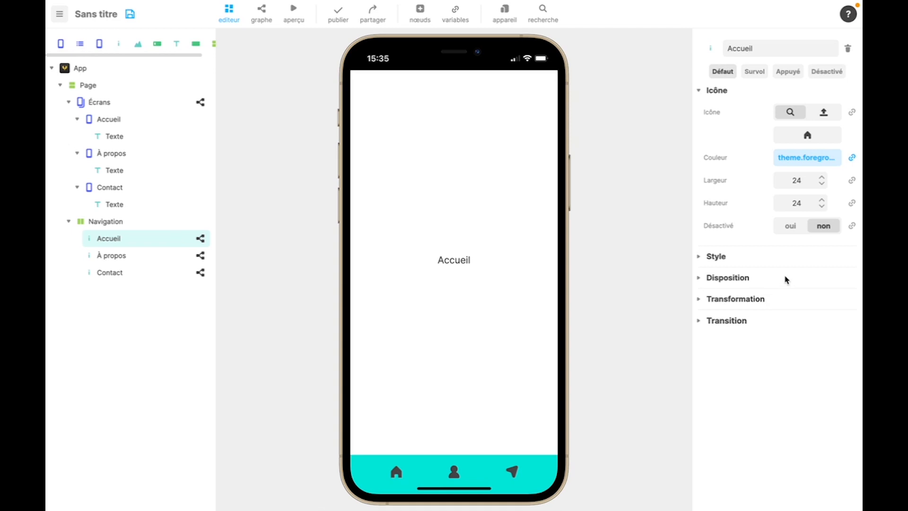
# Step: Set Désactivé to oui for the Accueil navigation icon and reselect the icon
pyautogui.click(790, 227)
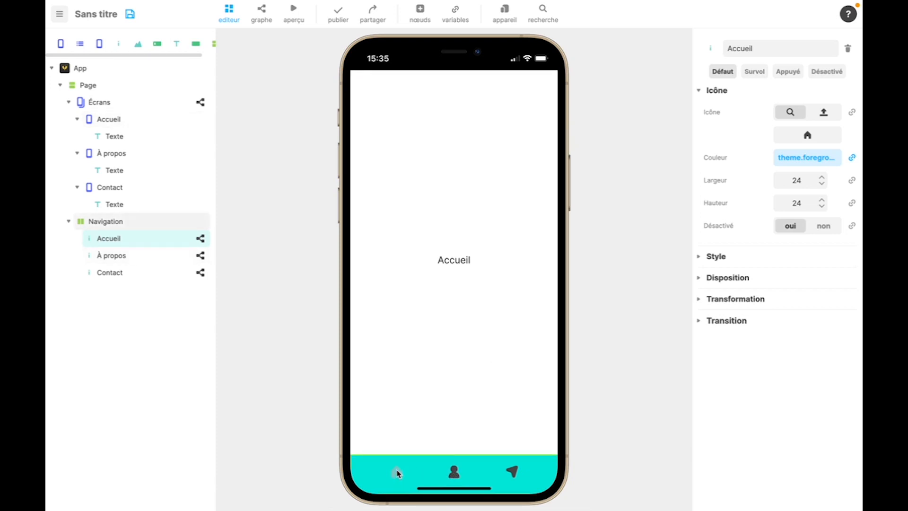
pyautogui.click(397, 473)
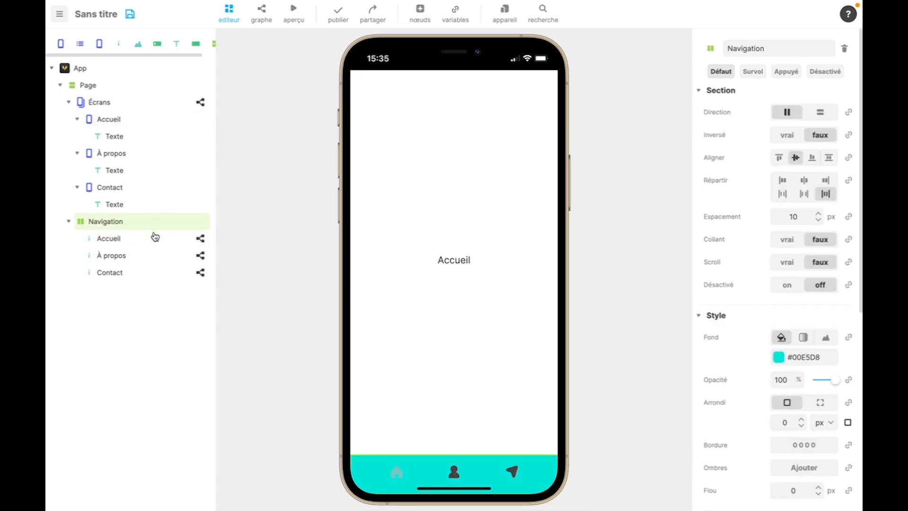
pyautogui.click(155, 238)
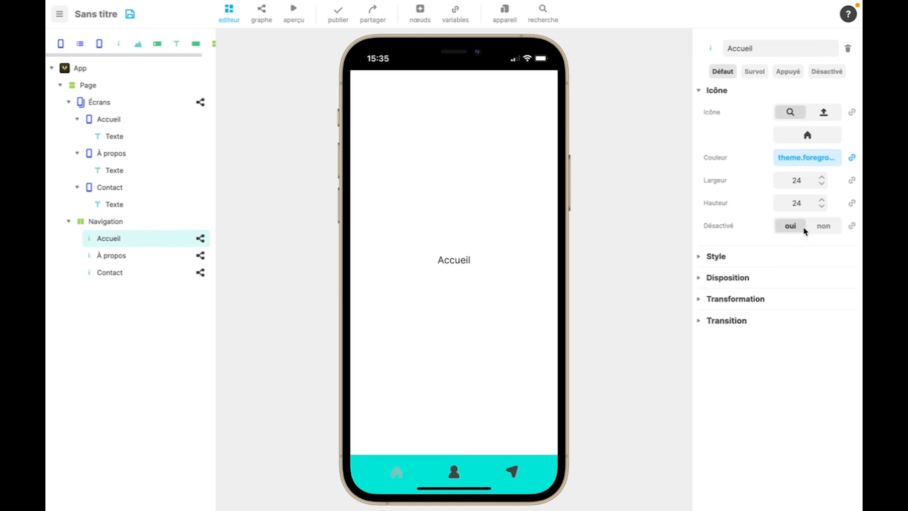
# Step: Convert the Accueil navigation icon's Désactivé property to a formula and set it to écran courant = 'accueil'
pyautogui.click(853, 227)
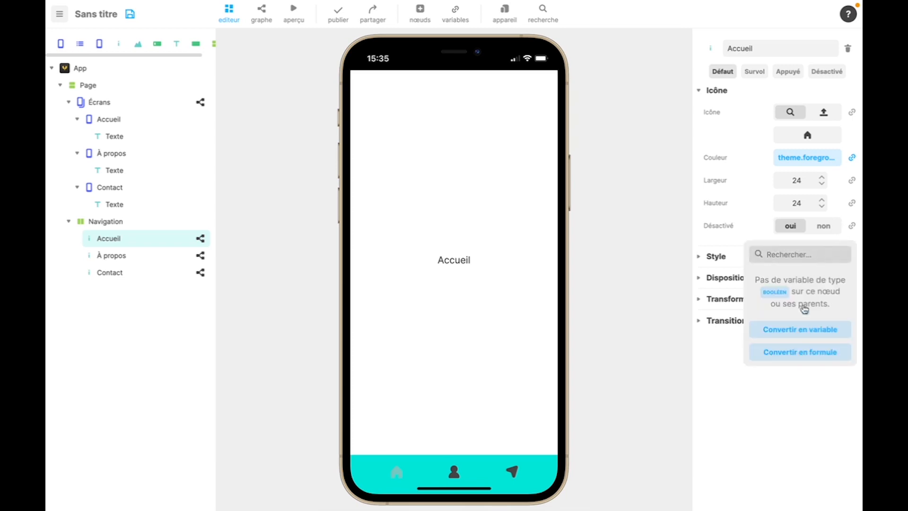
pyautogui.click(799, 353)
pyautogui.doubleClick(791, 229)
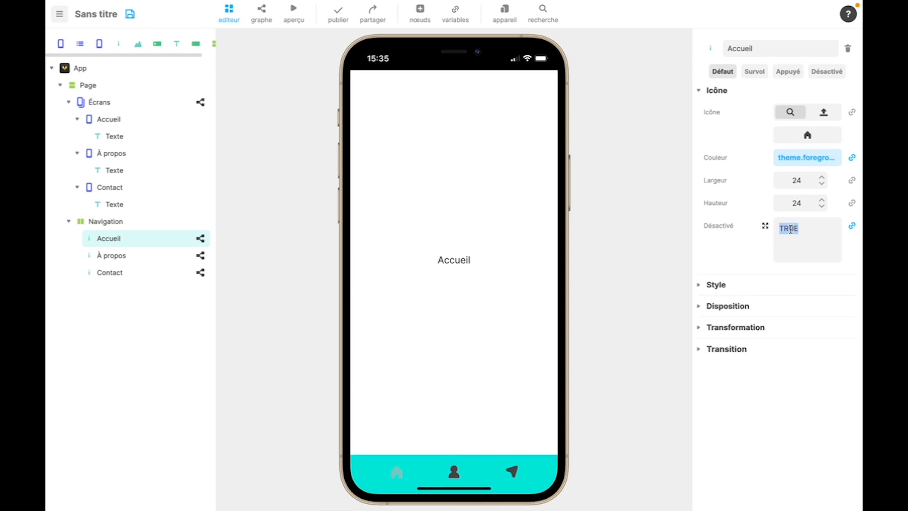
pyautogui.write('é')
pyautogui.click(792, 246)
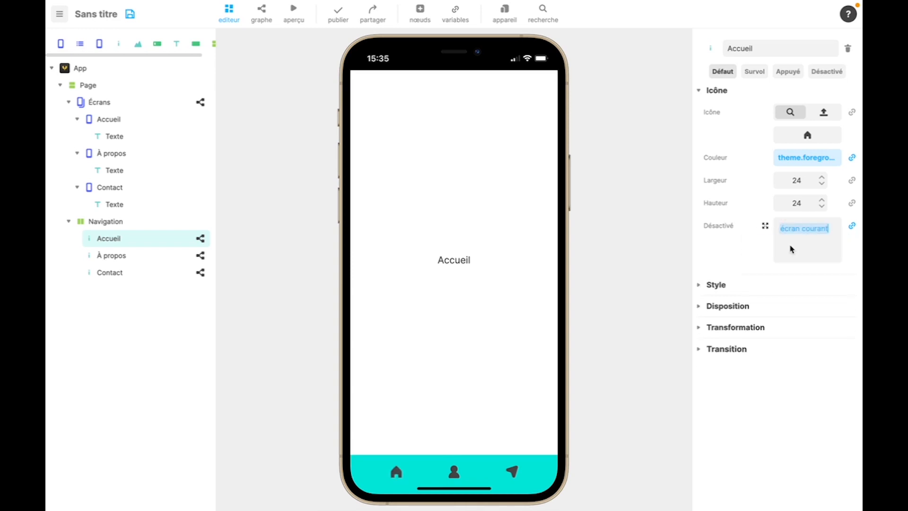
pyautogui.write("= 'ac")
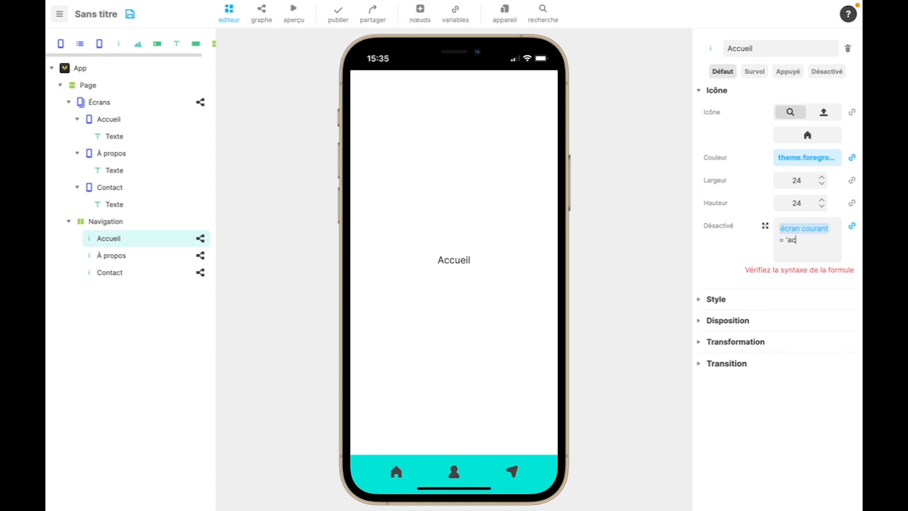
pyautogui.write("cueil'")
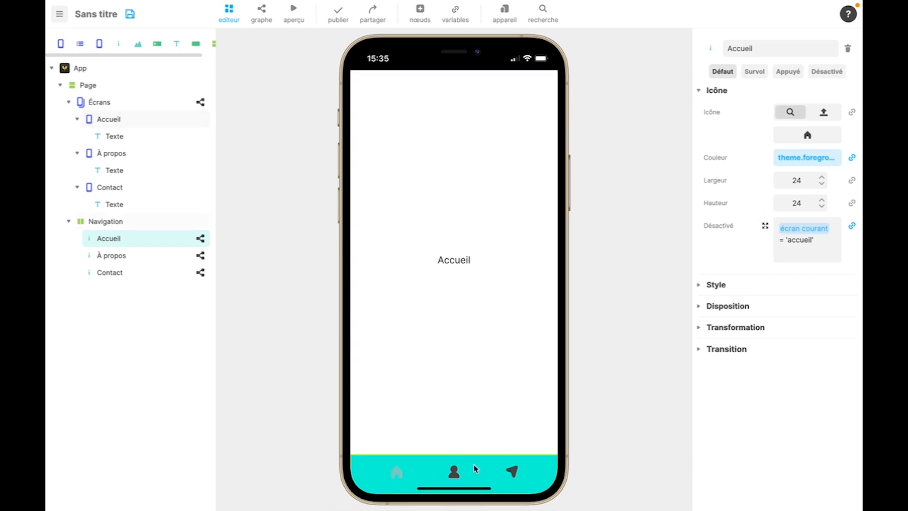
# Step: Convert the À propos navigation icon's Désactivé property to a formula and set it to écran courant = 'apropos'
pyautogui.click(455, 473)
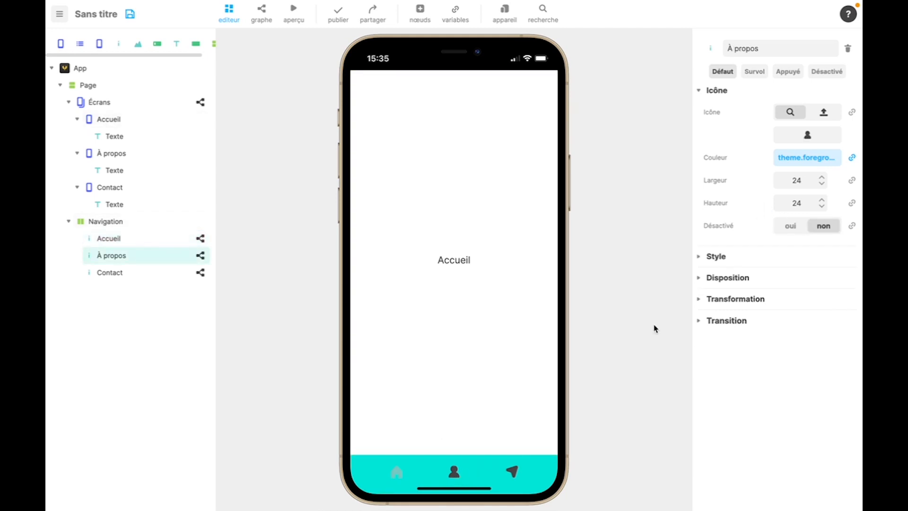
pyautogui.click(852, 226)
pyautogui.click(785, 352)
pyautogui.doubleClick(793, 227)
pyautogui.write('éc')
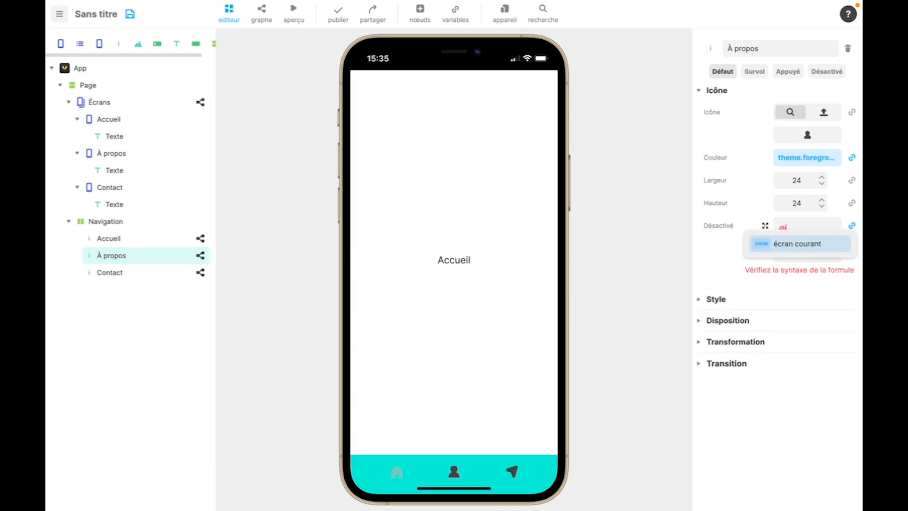
pyautogui.click(784, 253)
pyautogui.write("= '")
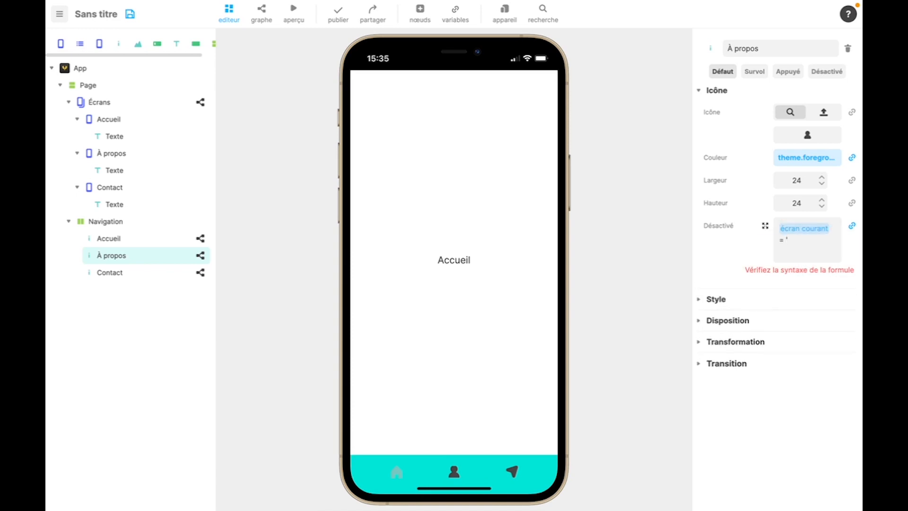
pyautogui.write("À propos'")
# Step: Convert the Contact navigation icon's Désactivé property to a formula and set it to écran courant = 'contact'
pyautogui.click(513, 472)
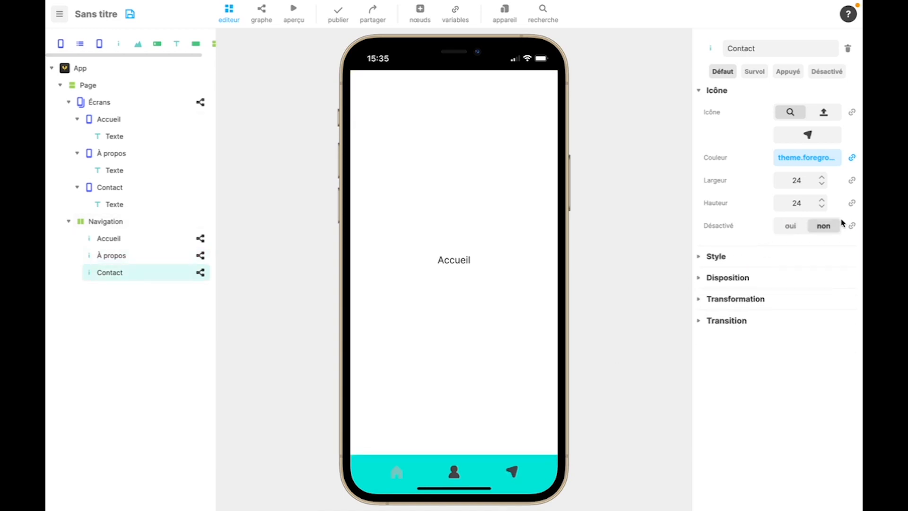
pyautogui.click(852, 226)
pyautogui.click(801, 351)
pyautogui.doubleClick(793, 227)
pyautogui.write('éc')
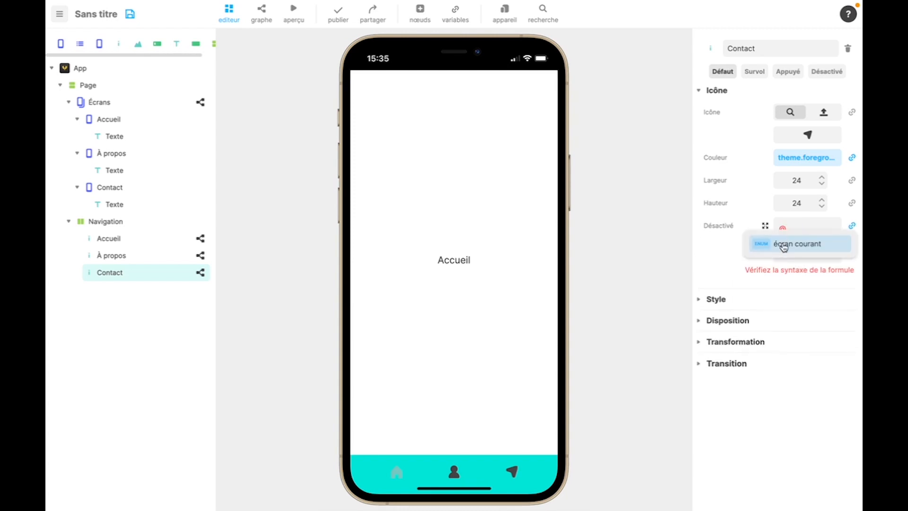
pyautogui.click(784, 244)
pyautogui.write("= '")
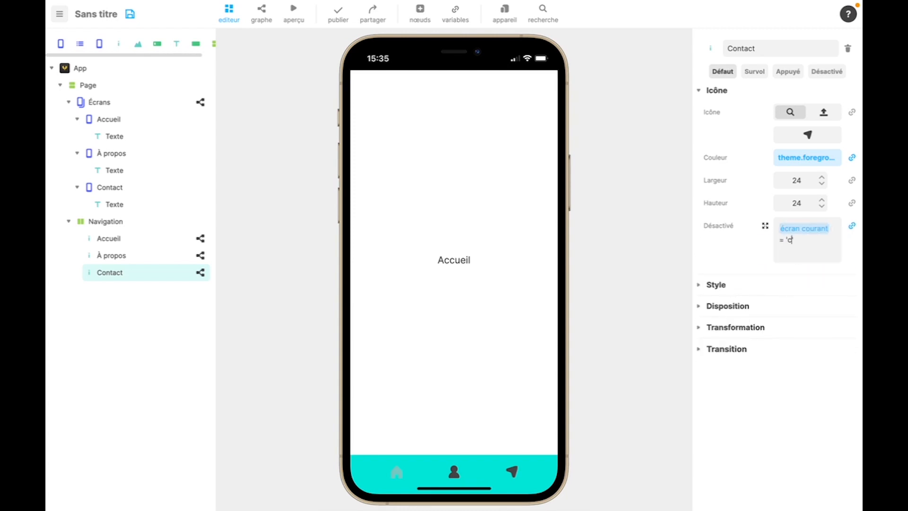
pyautogui.write("contact'")
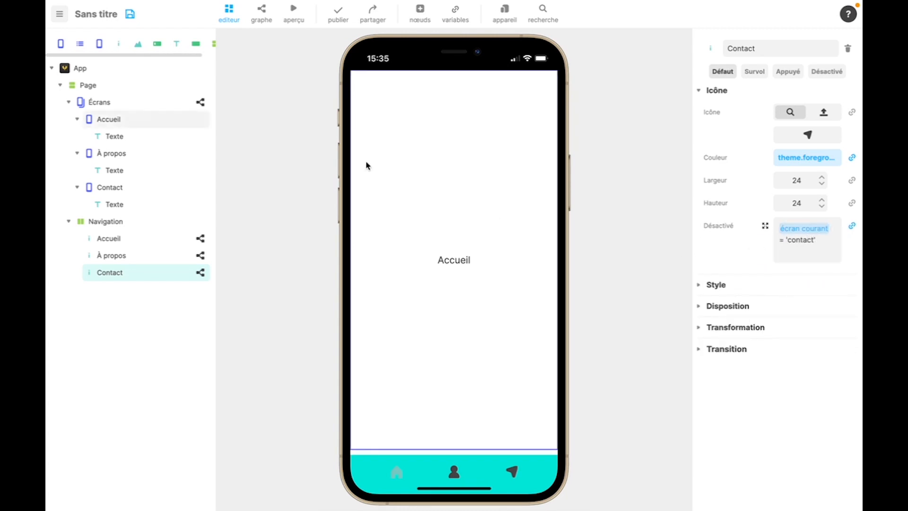
# Step: Preview the app, switch to À propos and Contact to check the disabled state of their icons, and return to the editor
pyautogui.click(294, 13)
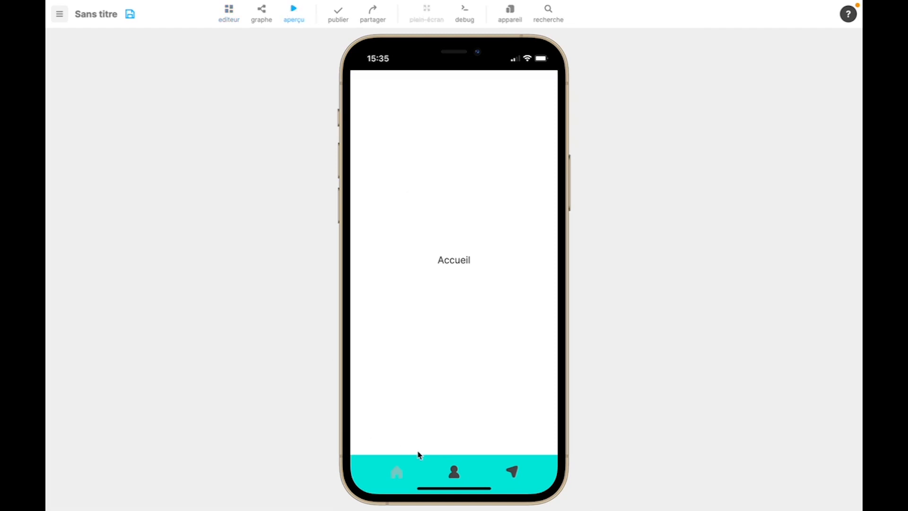
pyautogui.doubleClick(461, 470)
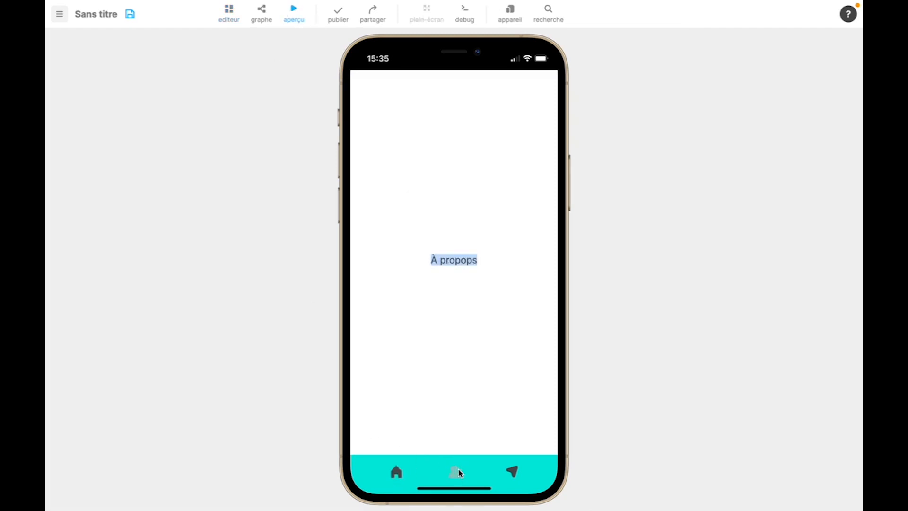
pyautogui.doubleClick(519, 471)
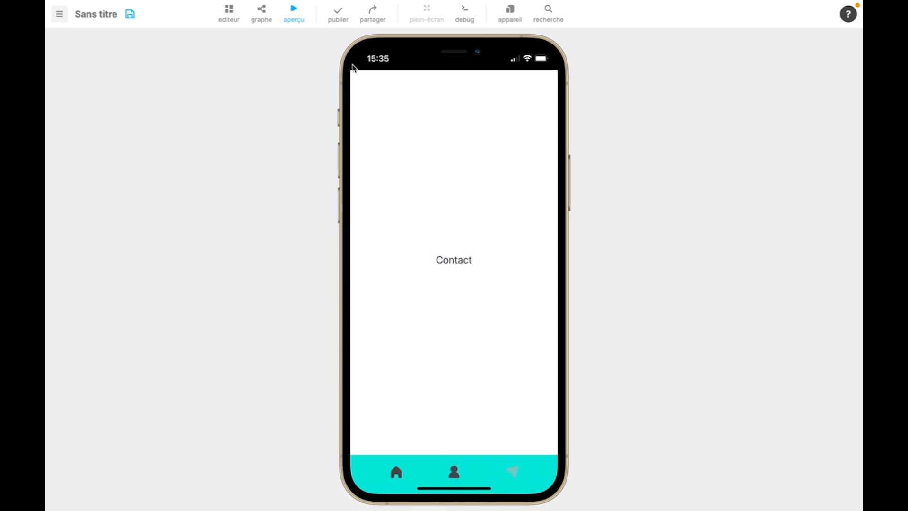
pyautogui.click(293, 13)
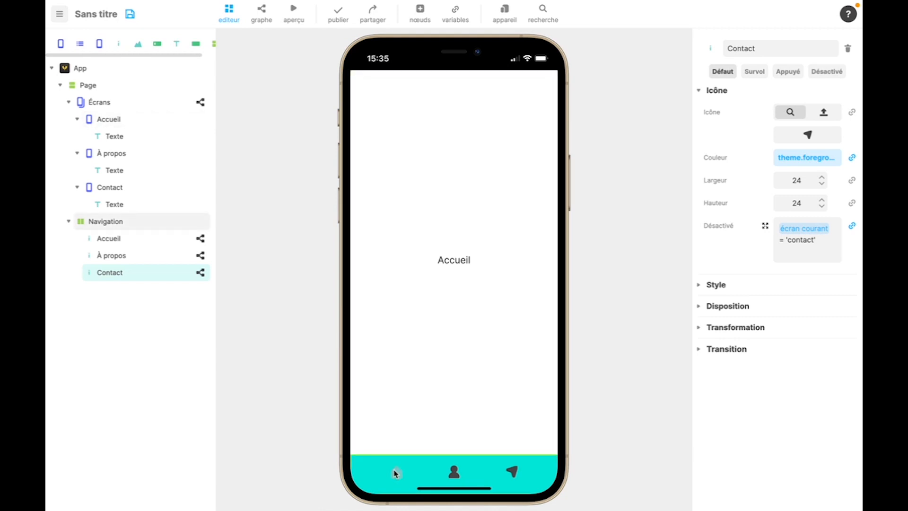
# Step: Disconnect the Accueil navigation icon's default colour from the theme and set it to #FFFFFF
pyautogui.click(165, 240)
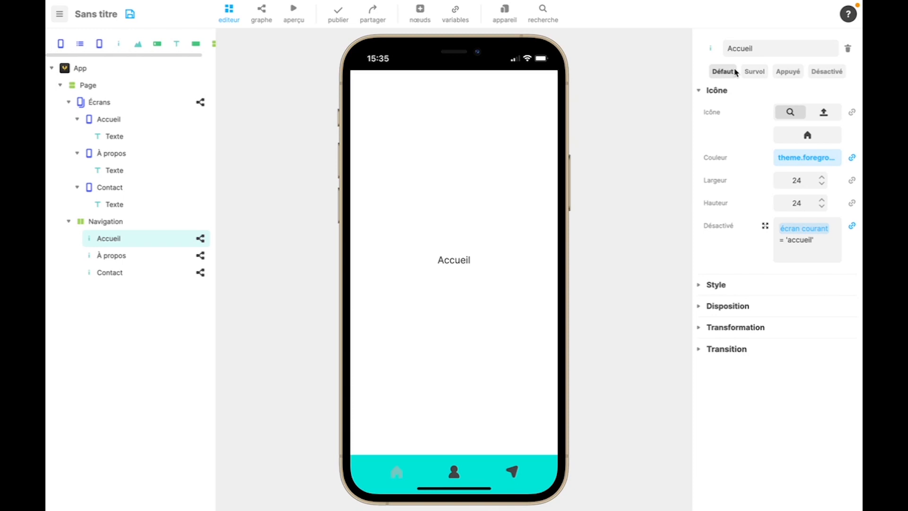
pyautogui.click(853, 159)
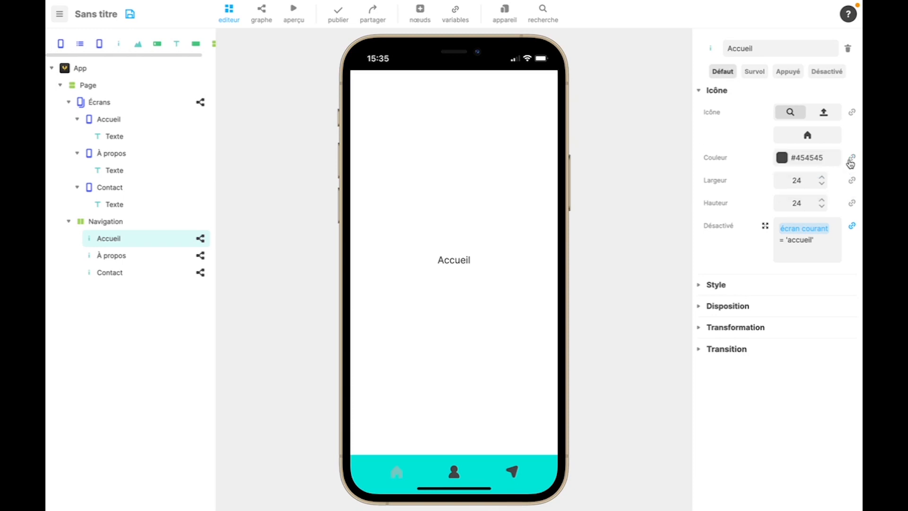
pyautogui.doubleClick(812, 158)
pyautogui.write('FFFFF')
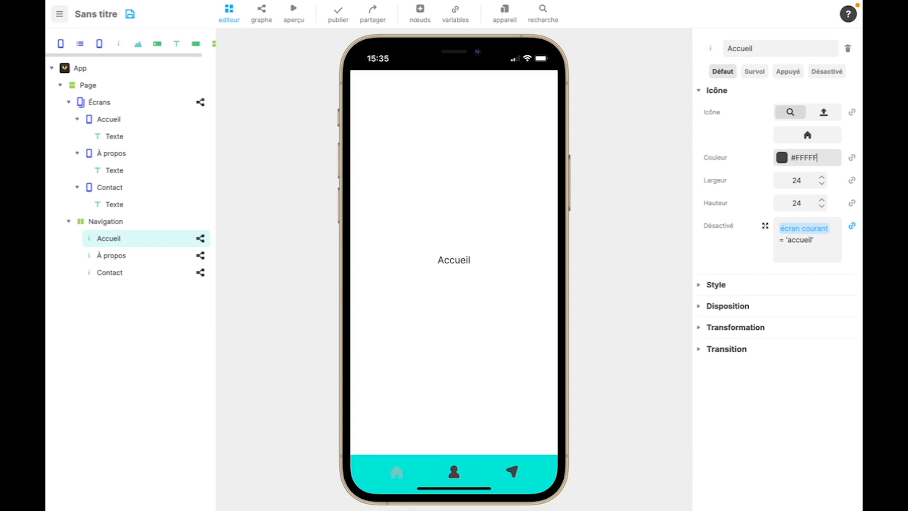
pyautogui.write('F')
pyautogui.click(759, 151)
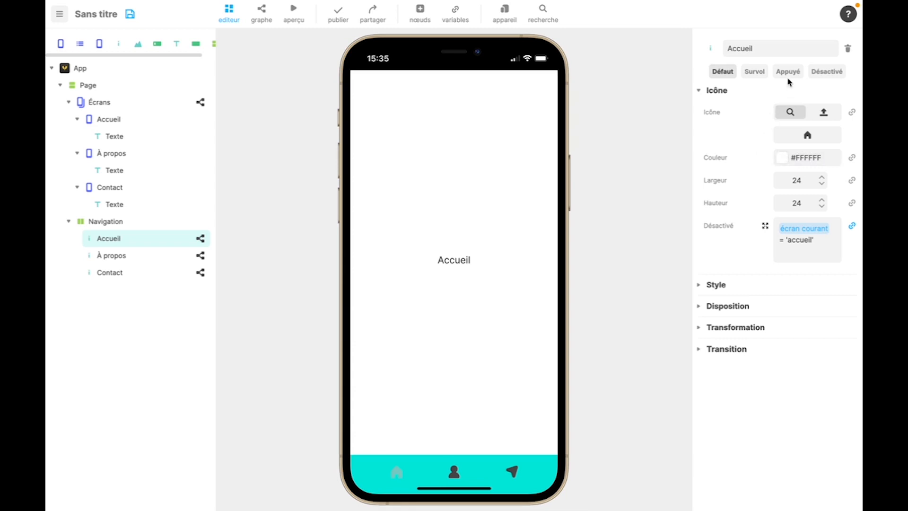
# Step: Link the Accueil icon's disabled-state colour to theme.foreground and set its disabled-state opacity to 100%
pyautogui.click(827, 72)
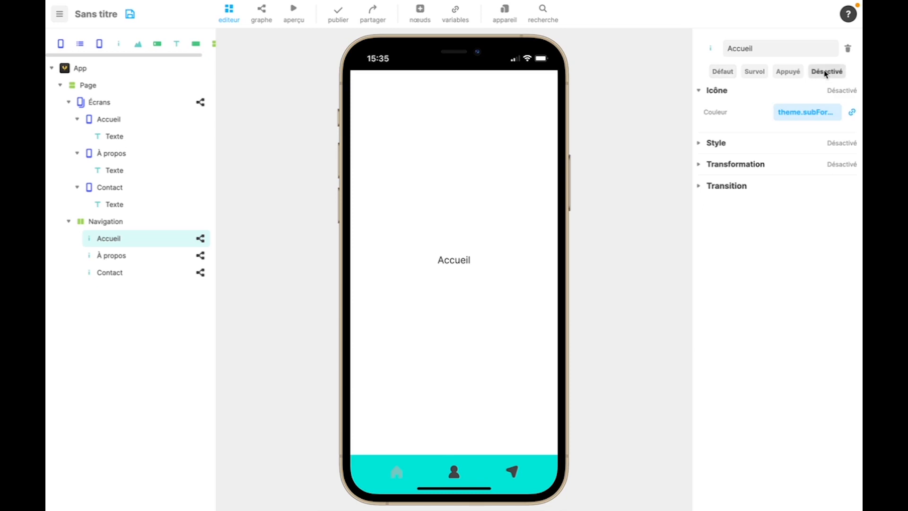
pyautogui.click(850, 114)
pyautogui.click(833, 139)
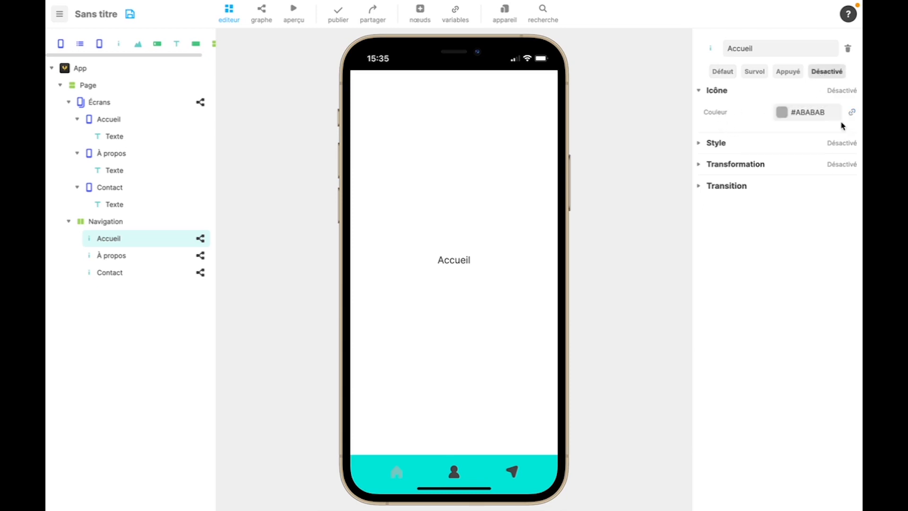
pyautogui.click(852, 112)
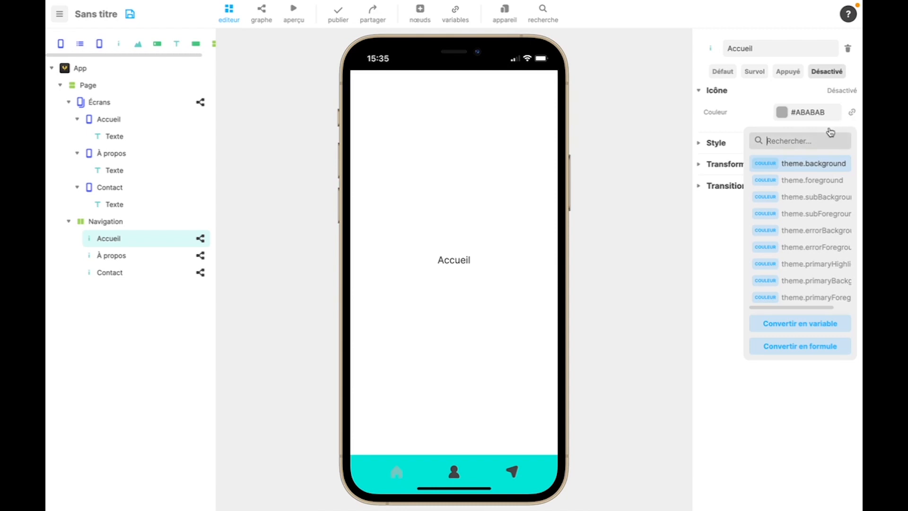
pyautogui.click(800, 179)
pyautogui.click(699, 143)
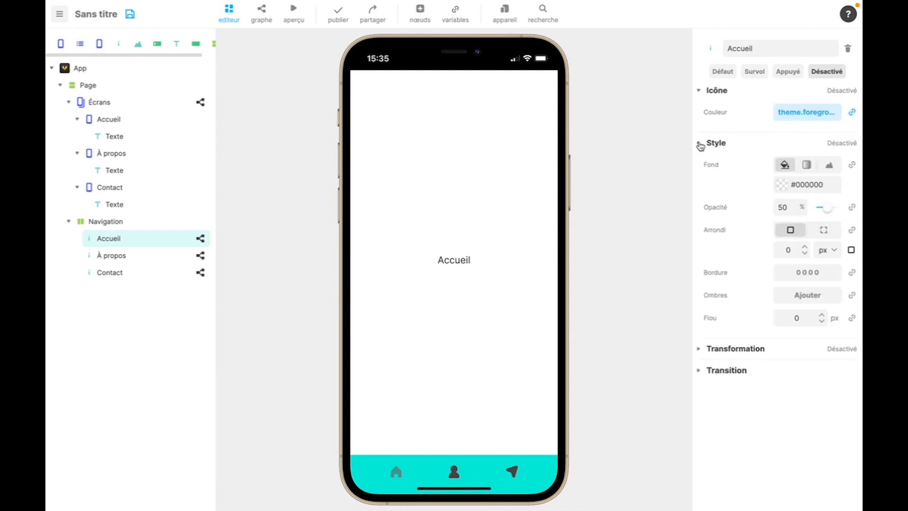
pyautogui.click(784, 207)
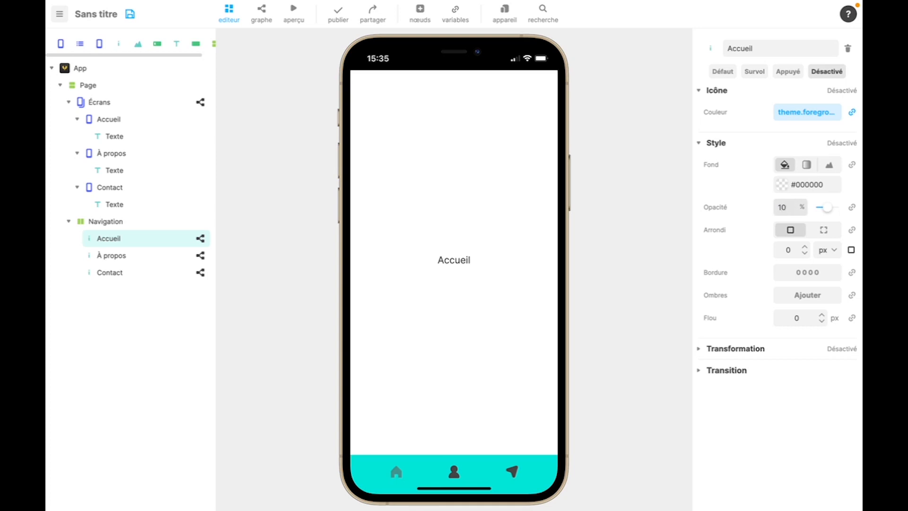
pyautogui.click(734, 208)
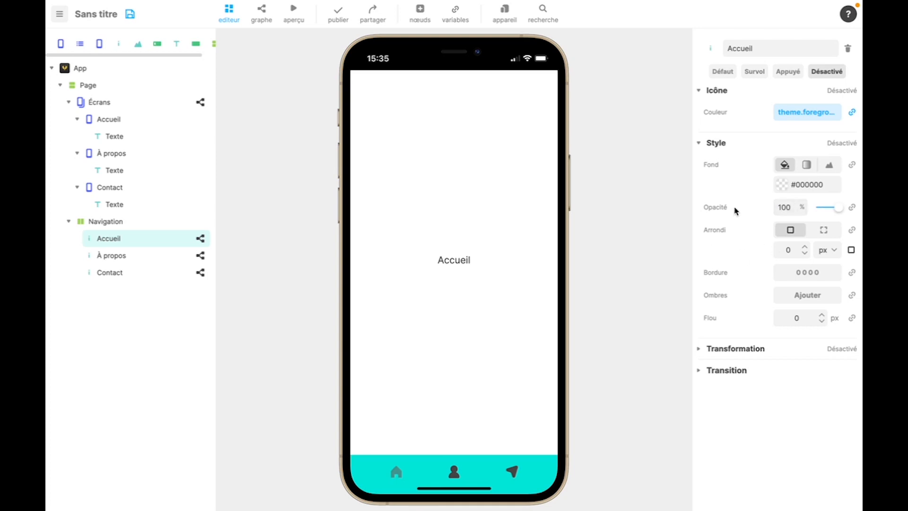
# Step: Disconnect the À propos icon's disabled-state colour from its theme value and link it to theme.foreground
pyautogui.click(173, 258)
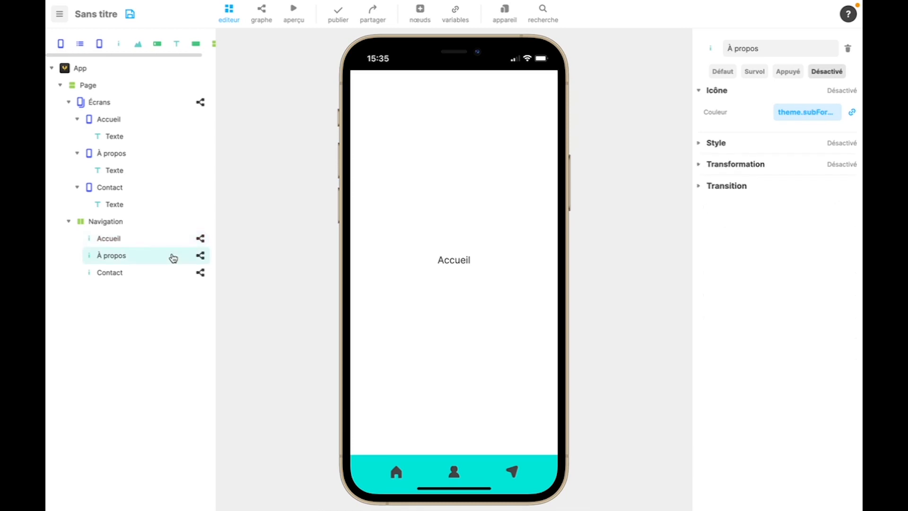
pyautogui.click(852, 113)
pyautogui.click(843, 140)
pyautogui.click(852, 112)
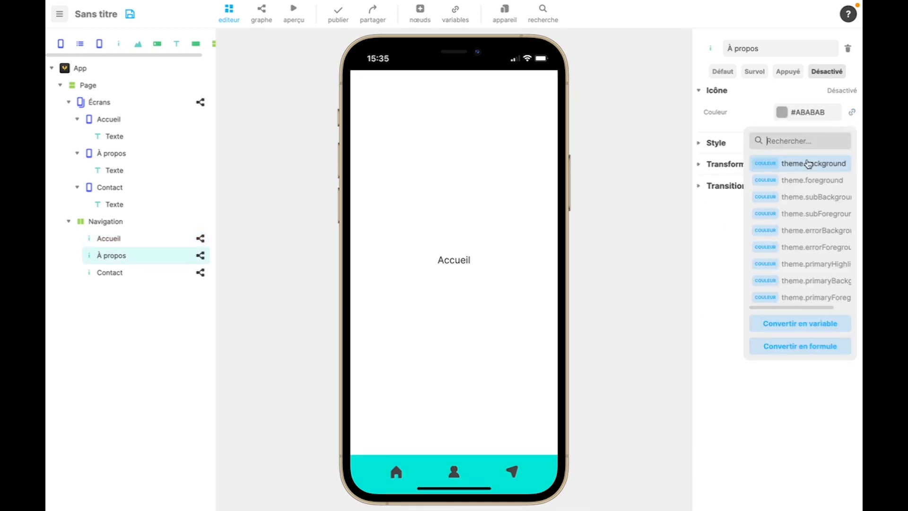
pyautogui.click(804, 178)
# Step: Disconnect the À propos icon's default colour from the theme and set it to #FFFFFF
pyautogui.click(722, 73)
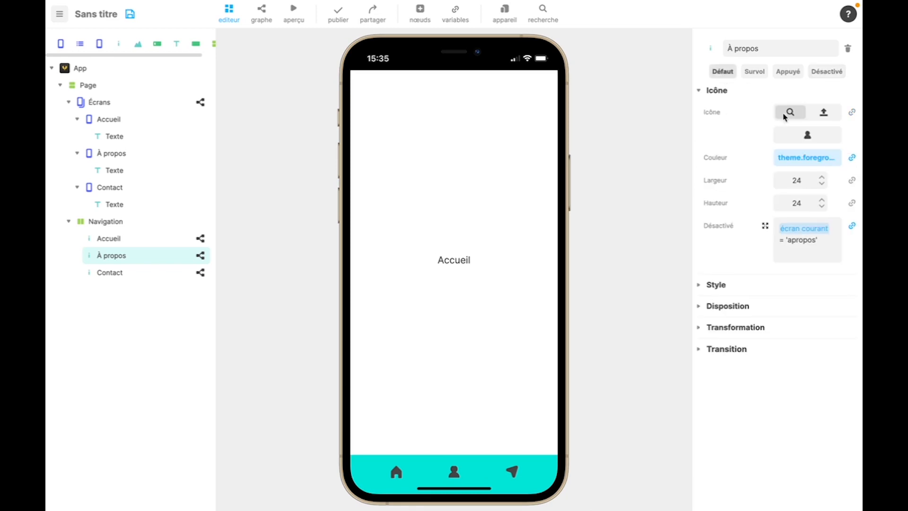
pyautogui.click(851, 158)
pyautogui.click(839, 186)
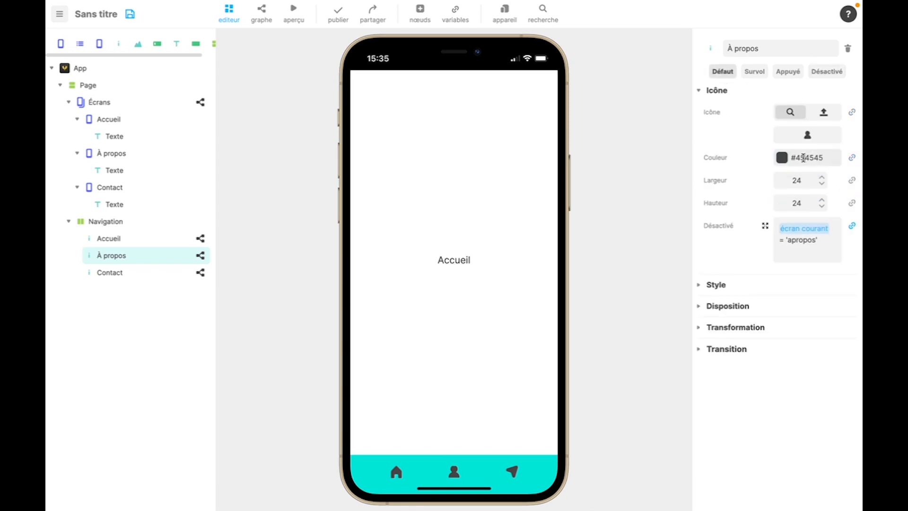
pyautogui.doubleClick(803, 158)
pyautogui.write('FFFFFF')
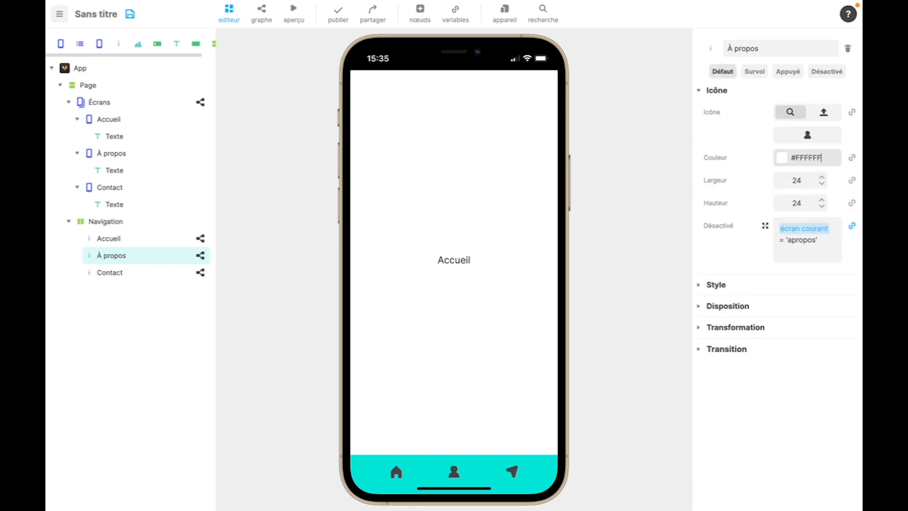
pyautogui.click(769, 145)
# Step: Link the À propos icon's colour in the Désactivé state to theme.foreground
pyautogui.click(827, 71)
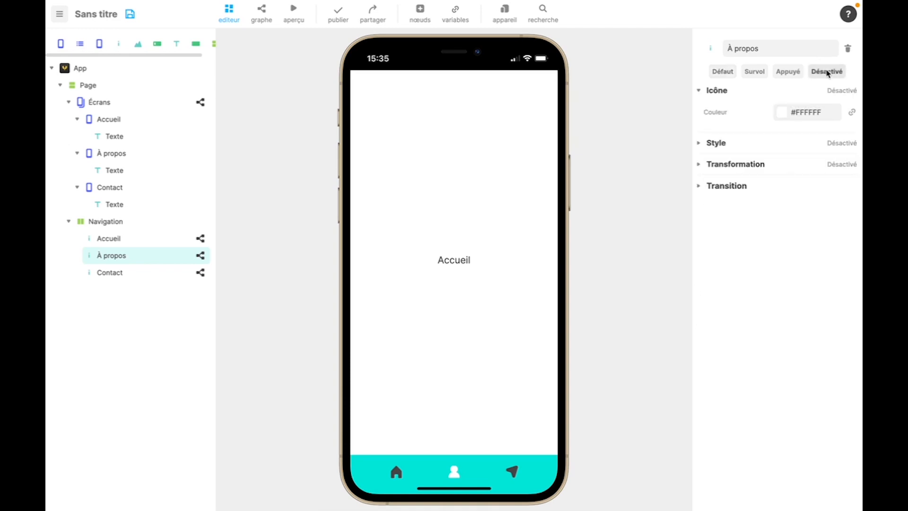
pyautogui.click(852, 112)
pyautogui.click(824, 178)
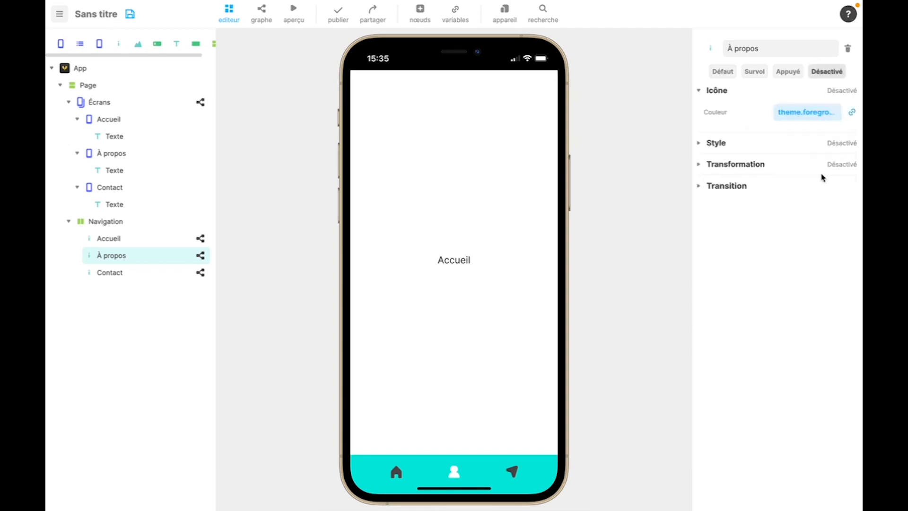
# Step: Disconnect the Contact navigation icon's default colour from the theme and set it to #FFFFFF
pyautogui.click(179, 277)
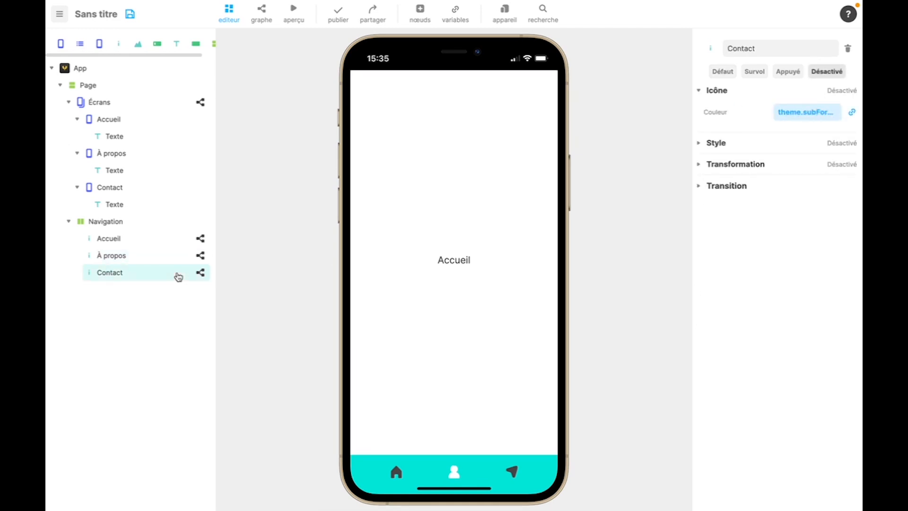
pyautogui.click(723, 71)
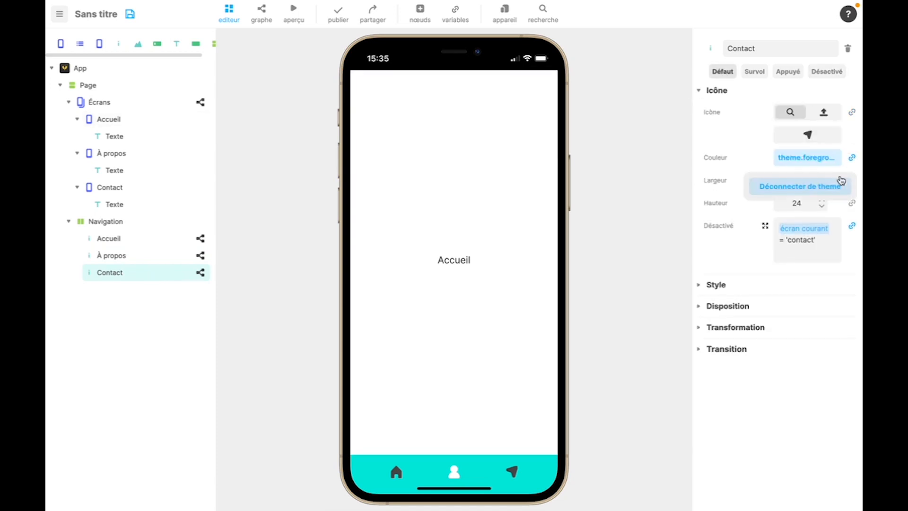
pyautogui.click(852, 157)
pyautogui.click(782, 157)
pyautogui.click(608, 349)
pyautogui.click(672, 178)
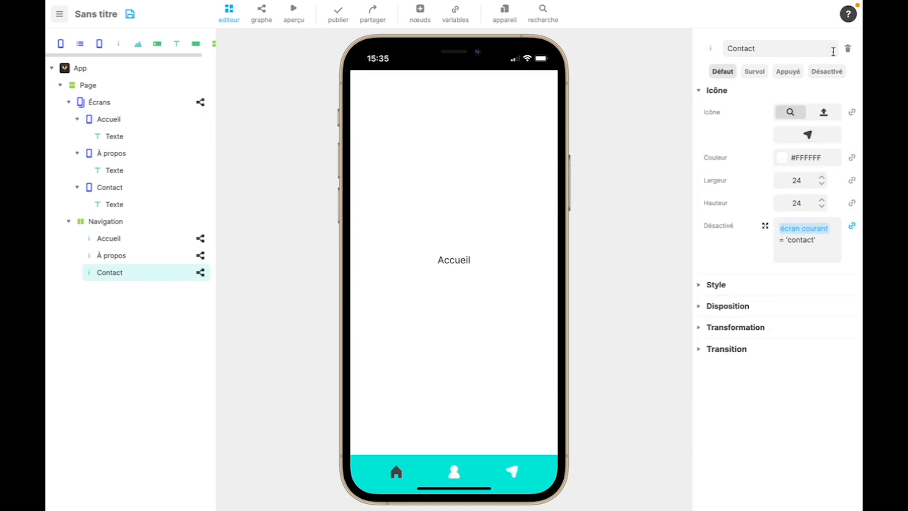
# Step: Link the Contact icon's disabled-state colour to theme.foreground and set its disabled-state opacity to 100%
pyautogui.click(827, 72)
pyautogui.click(852, 112)
pyautogui.click(853, 113)
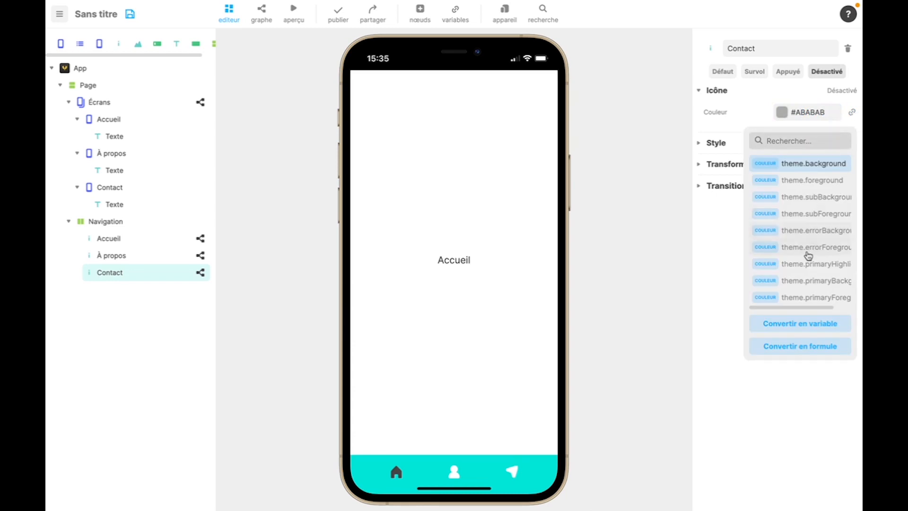
pyautogui.click(804, 178)
pyautogui.click(699, 142)
pyautogui.doubleClick(790, 207)
pyautogui.write('100')
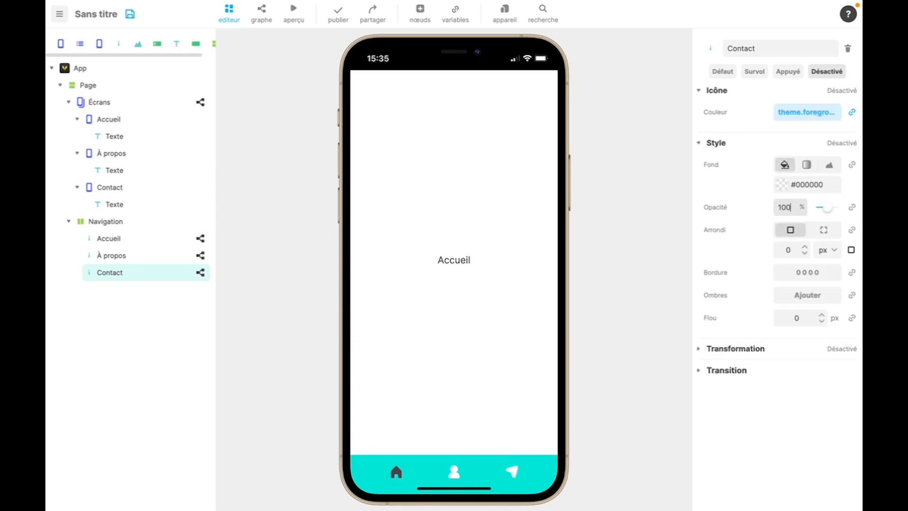
# Step: Set the À propos icon's opacity in the Désactivé state to 100%
pyautogui.click(182, 259)
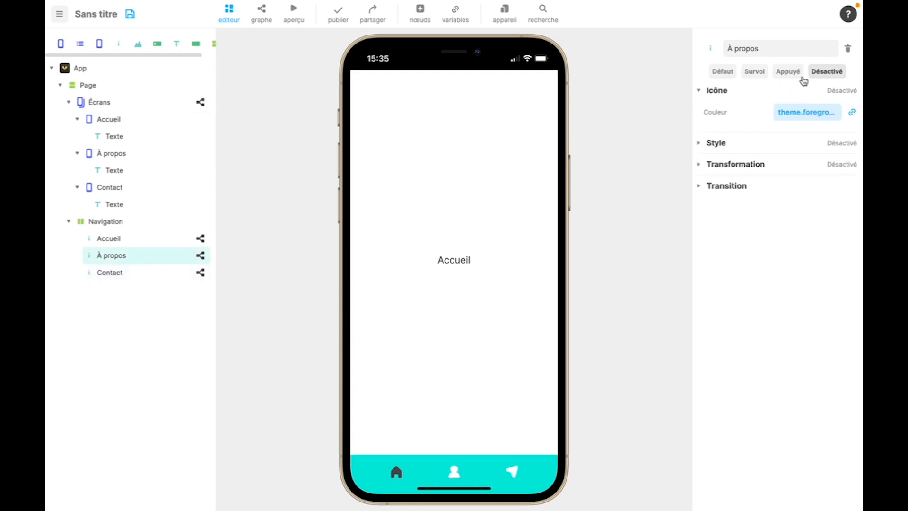
pyautogui.click(699, 142)
pyautogui.doubleClick(783, 207)
pyautogui.write('100')
pyautogui.press('Return')
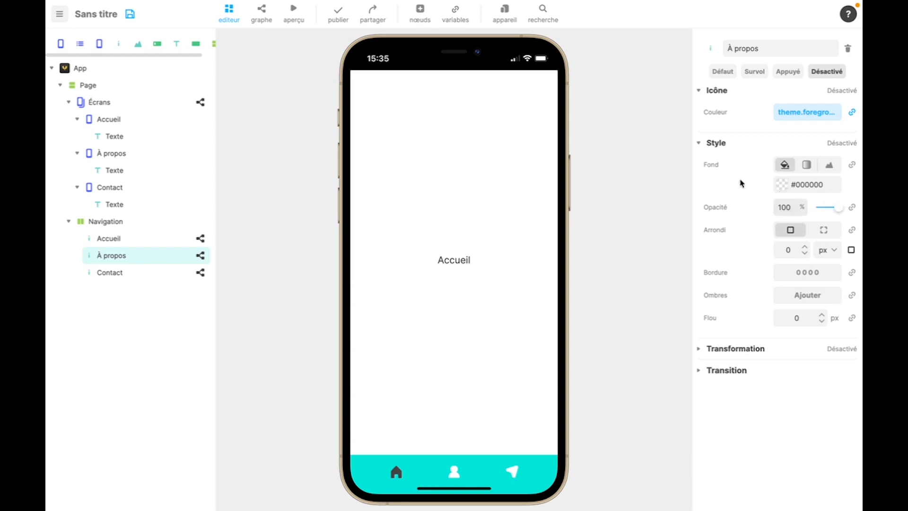
# Step: Preview the app and switch between the À propos, Contact and Accueil screens to check the icon colours
pyautogui.click(294, 19)
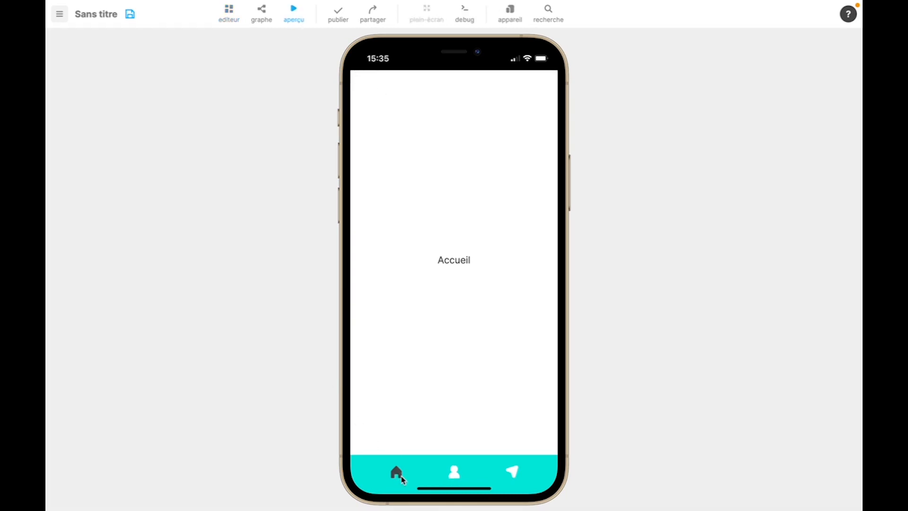
pyautogui.click(456, 475)
pyautogui.click(514, 474)
pyautogui.click(392, 475)
pyautogui.click(454, 472)
pyautogui.click(514, 472)
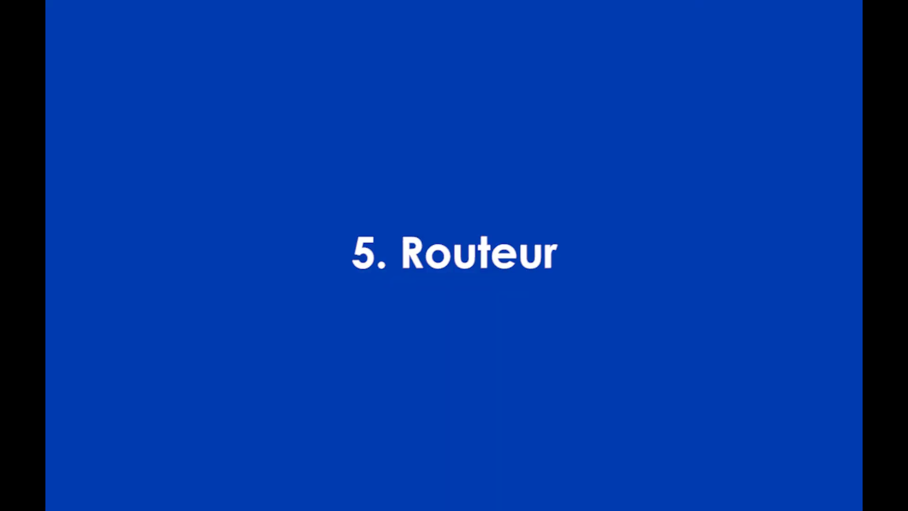
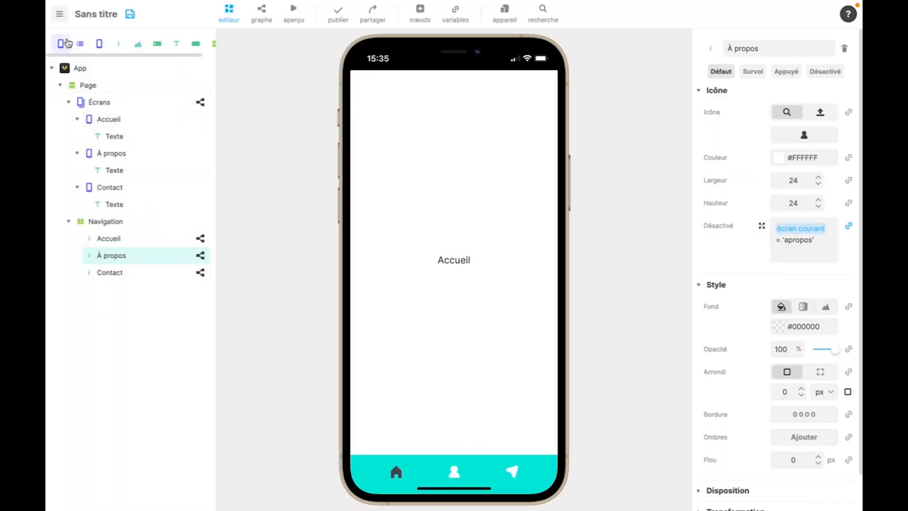
# Step: Delete the Page node with all its content and add a Section containing a nested Section to App
pyautogui.click(89, 84)
pyautogui.press('Delete')
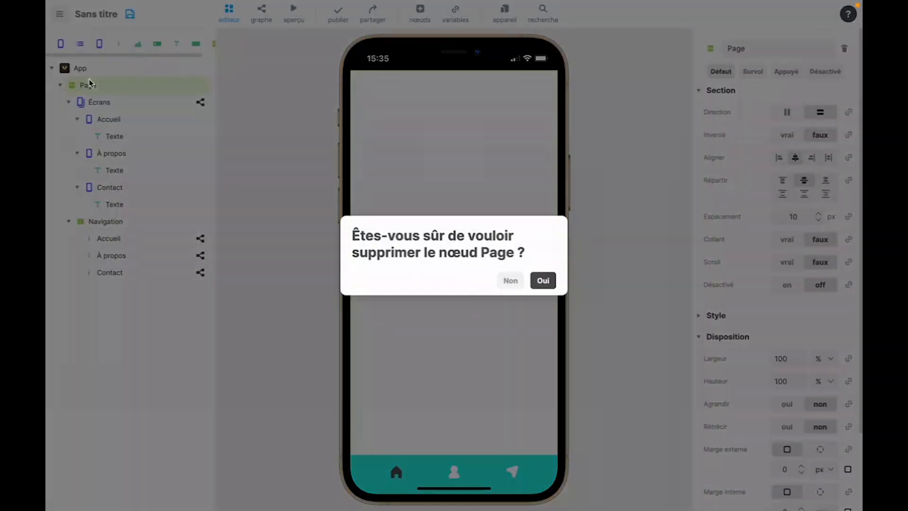
pyautogui.click(552, 285)
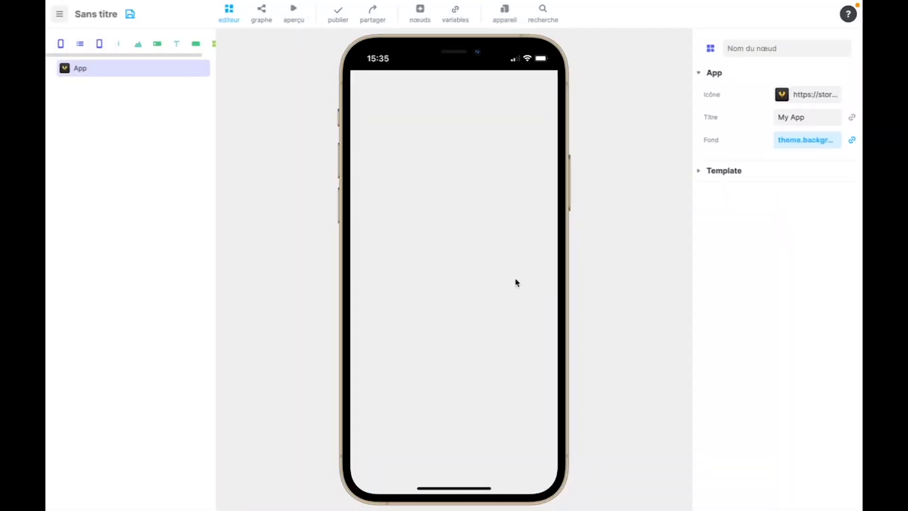
pyautogui.moveTo(214, 44); pyautogui.dragTo(135, 77)
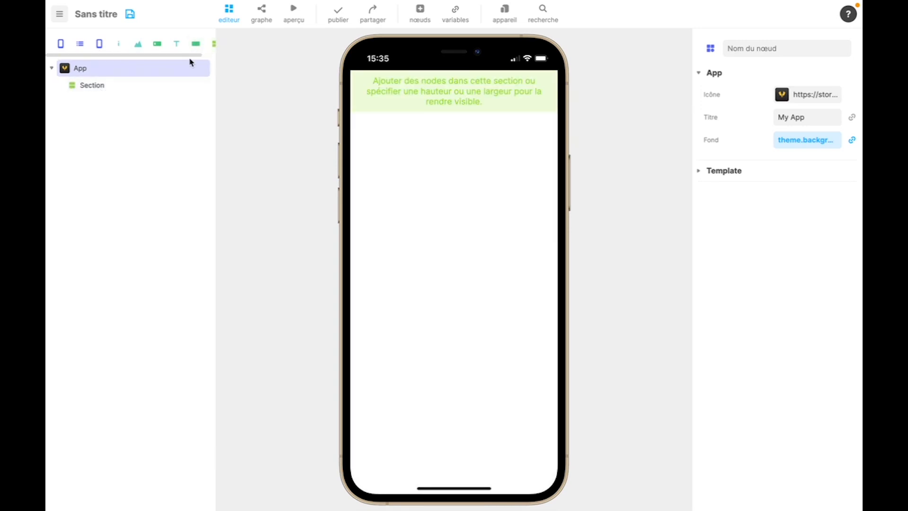
pyautogui.moveTo(212, 46); pyautogui.dragTo(117, 90)
# Step: Change the preview device to MacBook Air
pyautogui.click(504, 13)
pyautogui.click(396, 204)
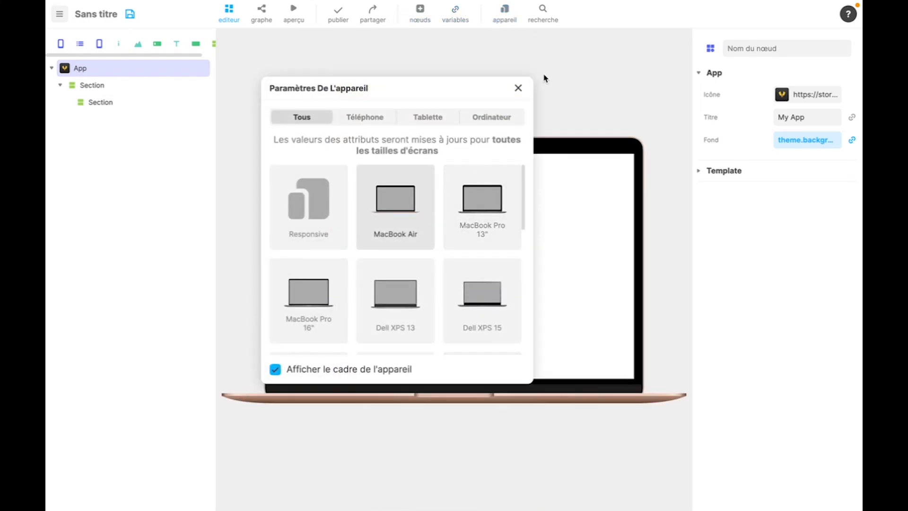
pyautogui.click(519, 88)
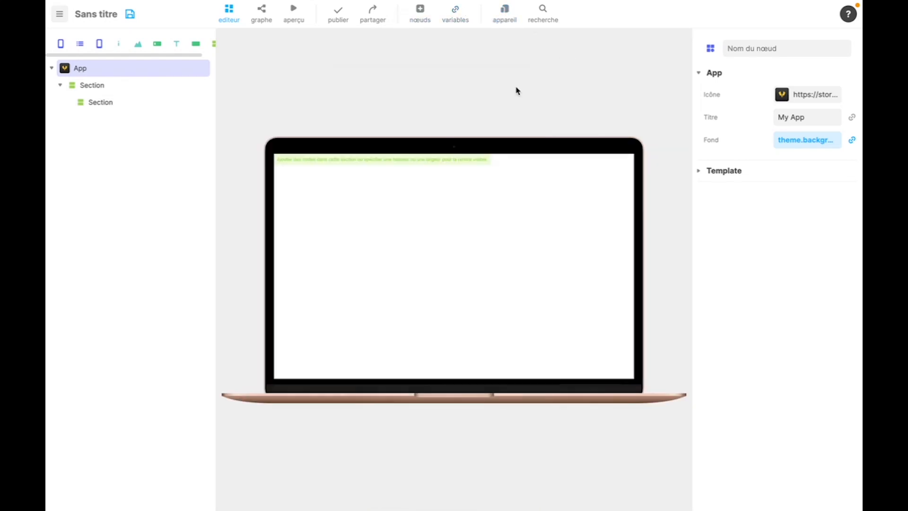
# Step: Set the outer Section's width and height to 100%
pyautogui.click(95, 88)
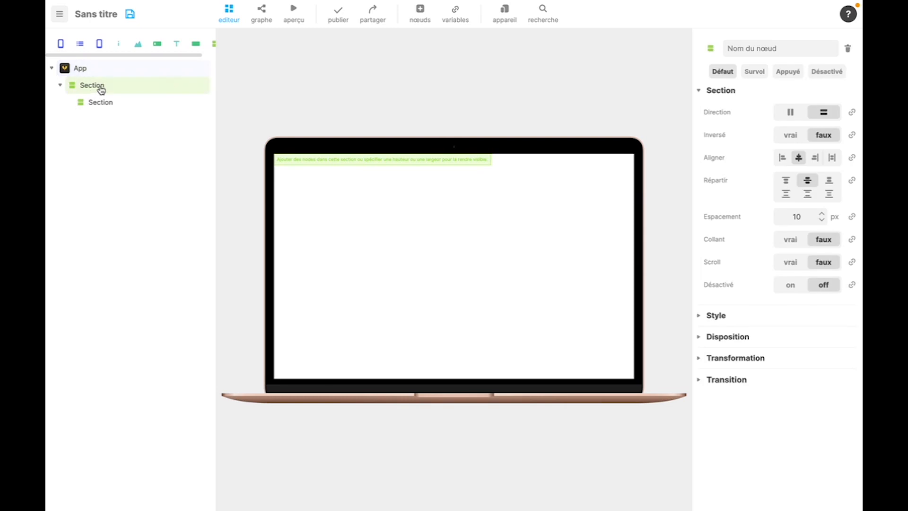
pyautogui.click(701, 337)
pyautogui.click(818, 361)
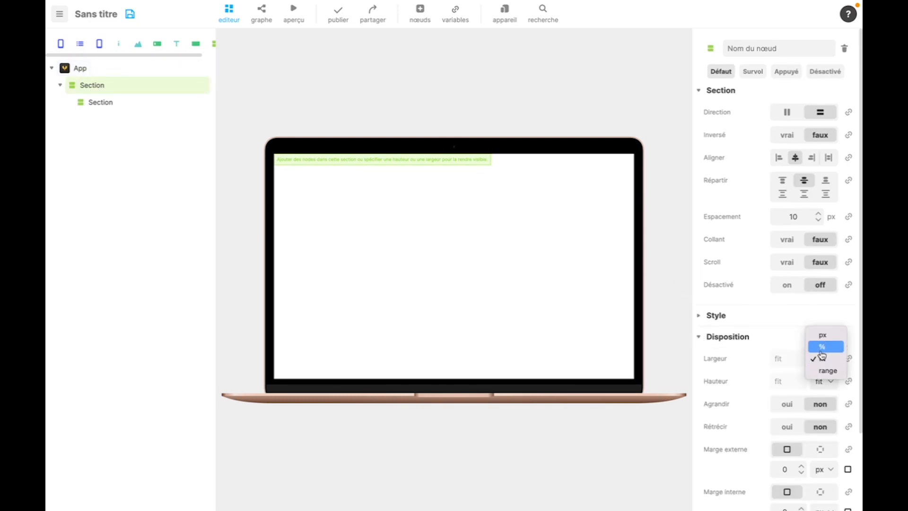
pyautogui.click(824, 351)
pyautogui.click(823, 381)
pyautogui.click(826, 368)
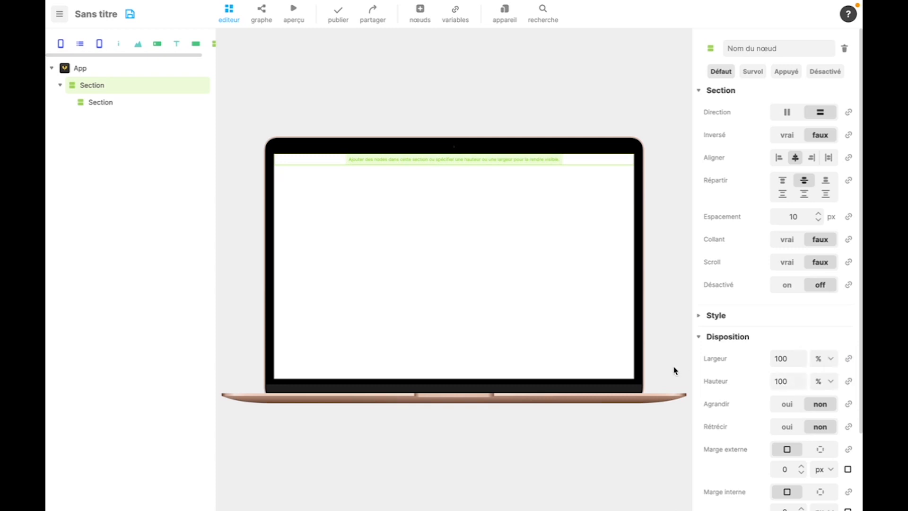
# Step: Rename the nested Section as Navigation and add a Routeur with a Route to the outer Section
pyautogui.click(90, 102)
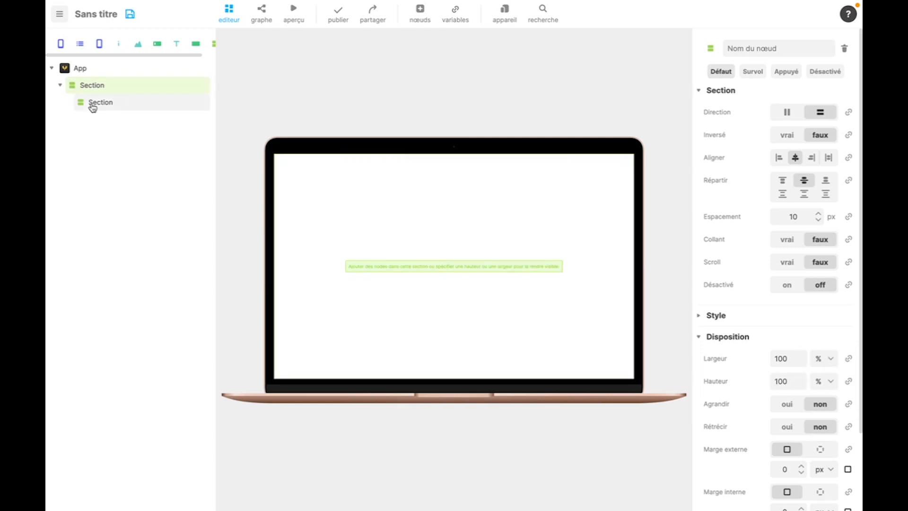
pyautogui.doubleClick(106, 101)
pyautogui.write('Naviga')
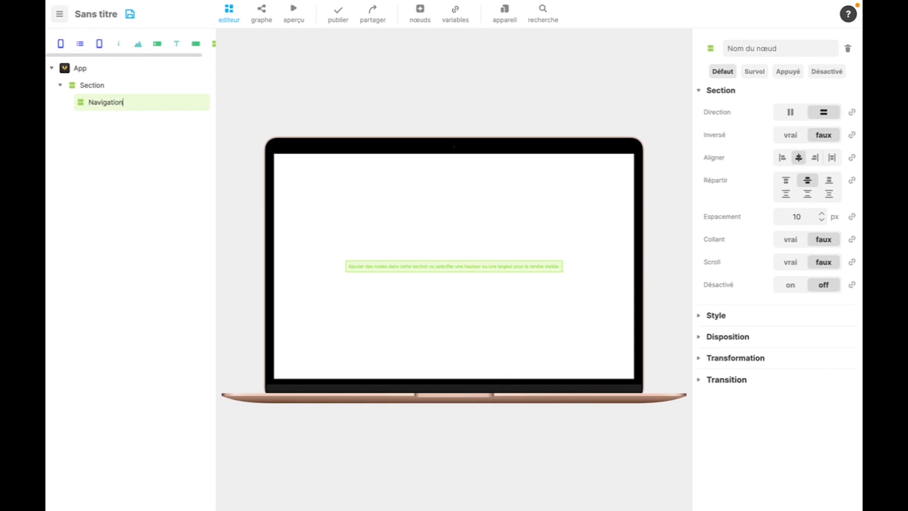
pyautogui.press('Return')
pyautogui.moveTo(85, 42); pyautogui.dragTo(85, 90)
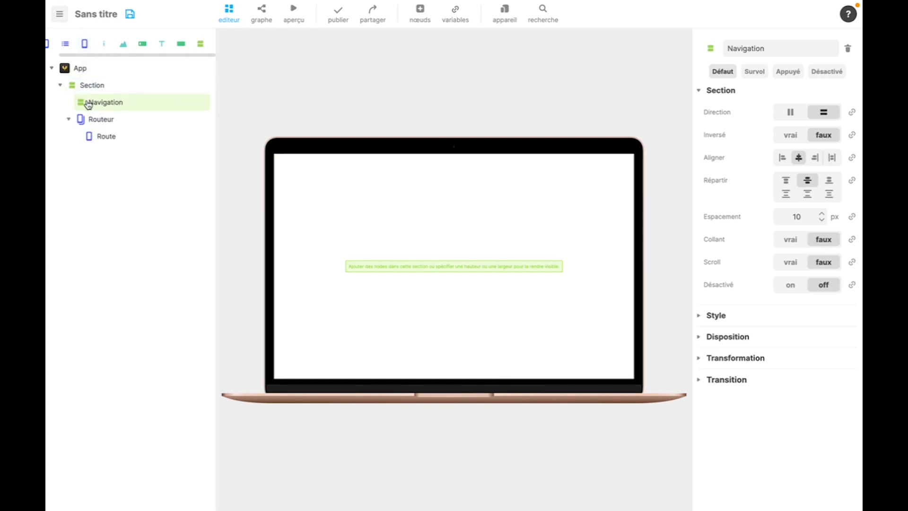
# Step: Set the Navigation section's direction to horizontal and add three Texte nodes inside it
pyautogui.click(790, 111)
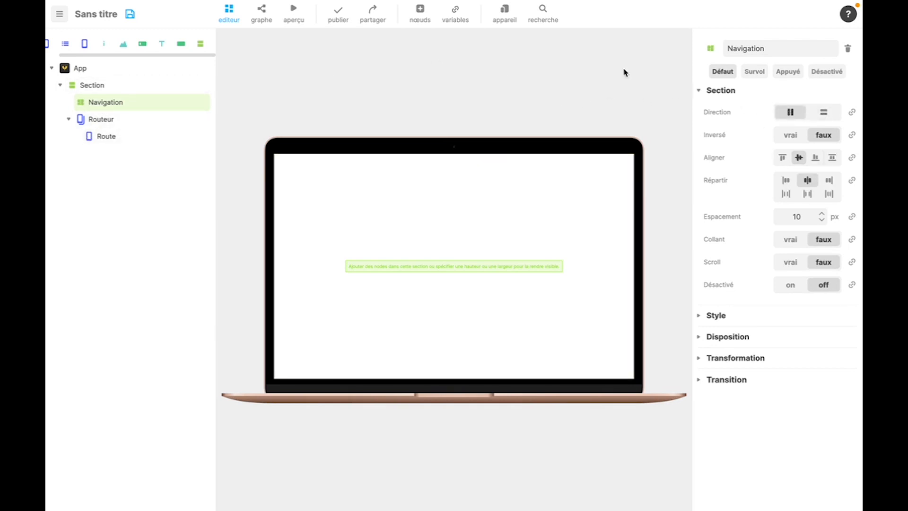
pyautogui.moveTo(161, 45); pyautogui.dragTo(132, 109)
# Step: Set the values of the three Navigation texts to Home, Produits and Contact, in that order
pyautogui.click(113, 121)
pyautogui.tripleClick(803, 118)
pyautogui.write('Hom')
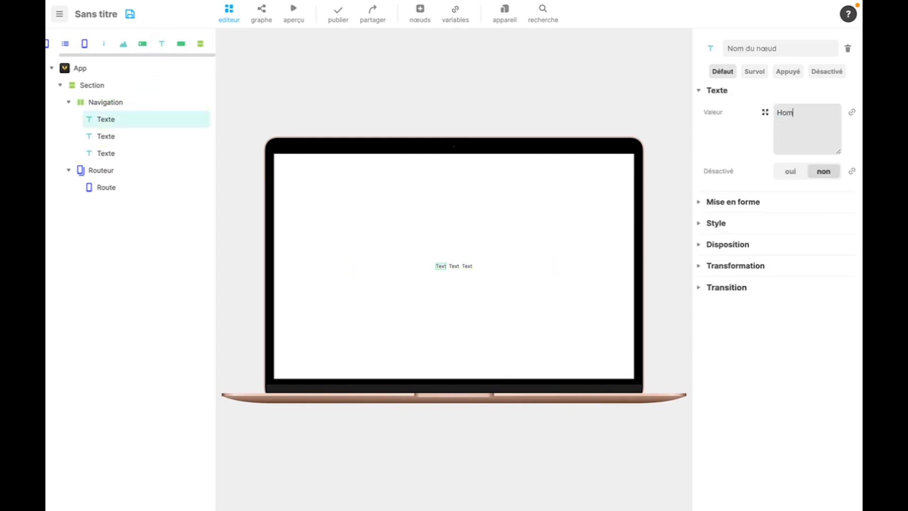
pyautogui.write('e')
pyautogui.click(105, 137)
pyautogui.tripleClick(803, 113)
pyautogui.write('Pr')
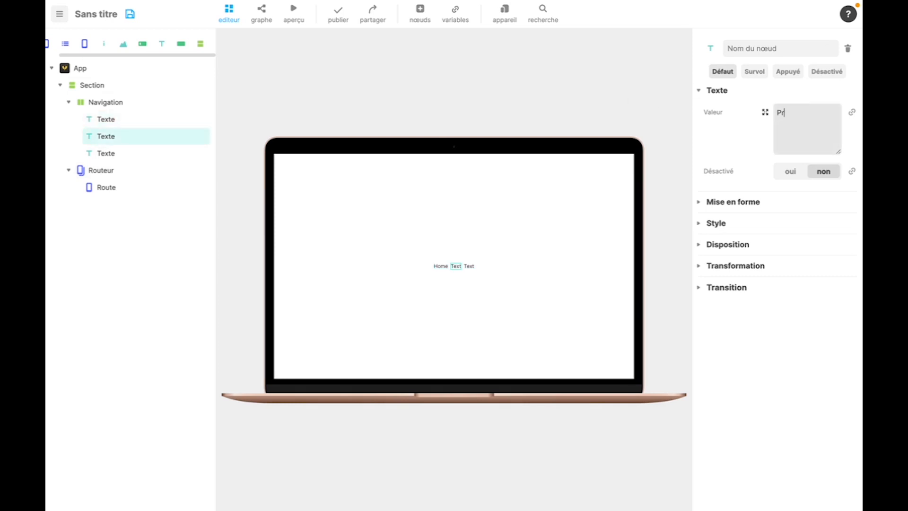
pyautogui.write('oduits')
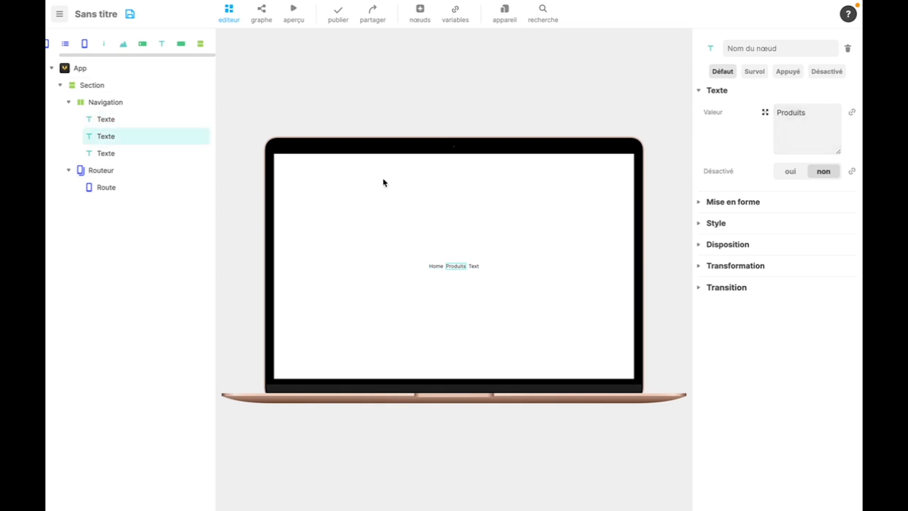
pyautogui.click(105, 154)
pyautogui.tripleClick(799, 117)
pyautogui.write('Contact')
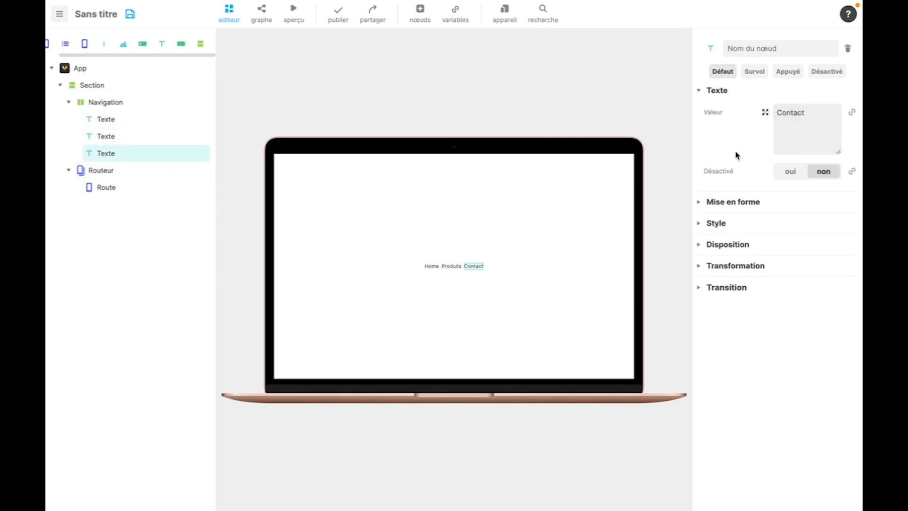
# Step: Set the Navigation section's width to 100% and distribute its texts with equal spacing throughout
pyautogui.click(146, 104)
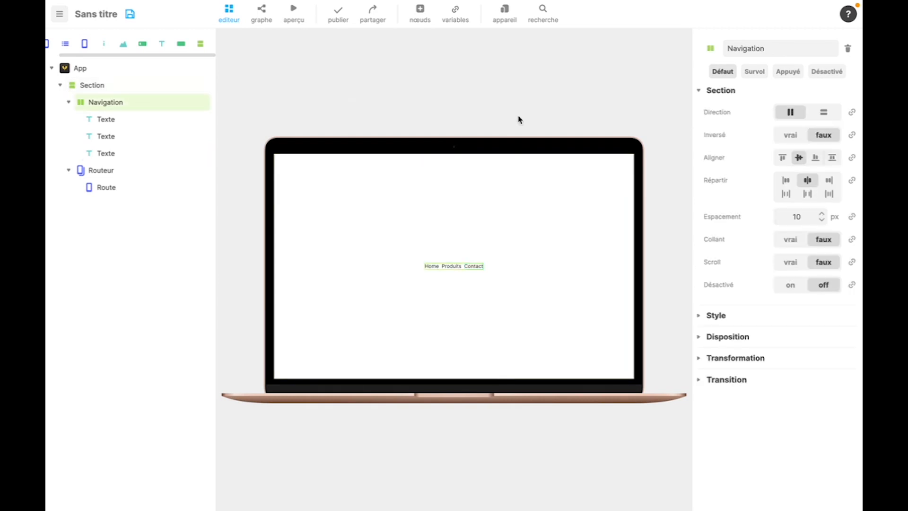
pyautogui.click(701, 335)
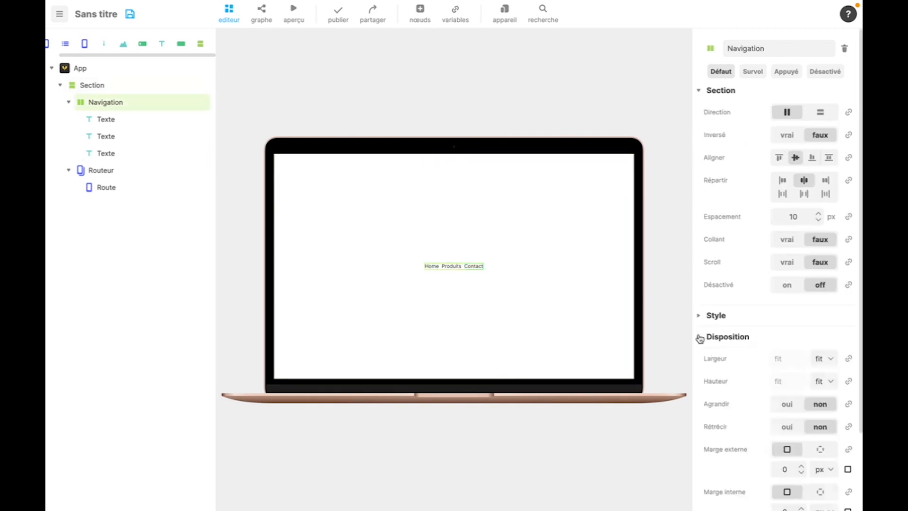
pyautogui.click(828, 364)
pyautogui.click(827, 350)
pyautogui.click(785, 195)
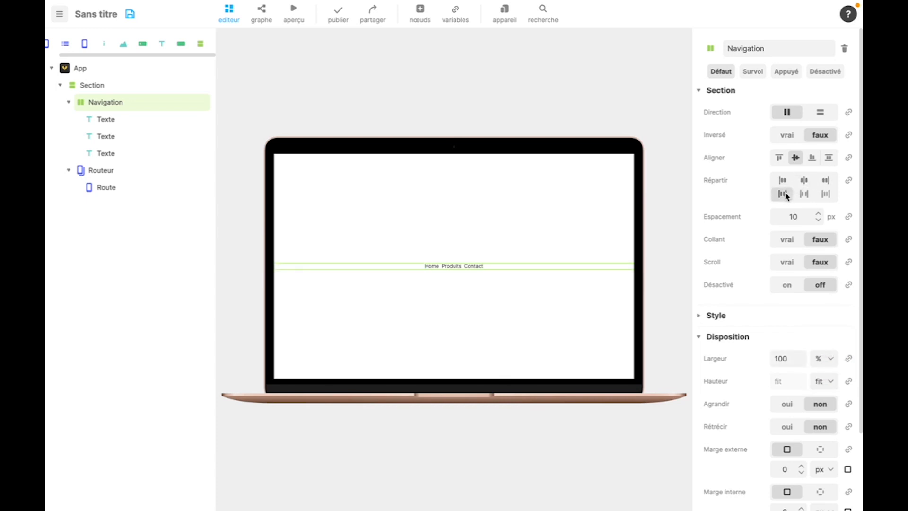
pyautogui.click(825, 195)
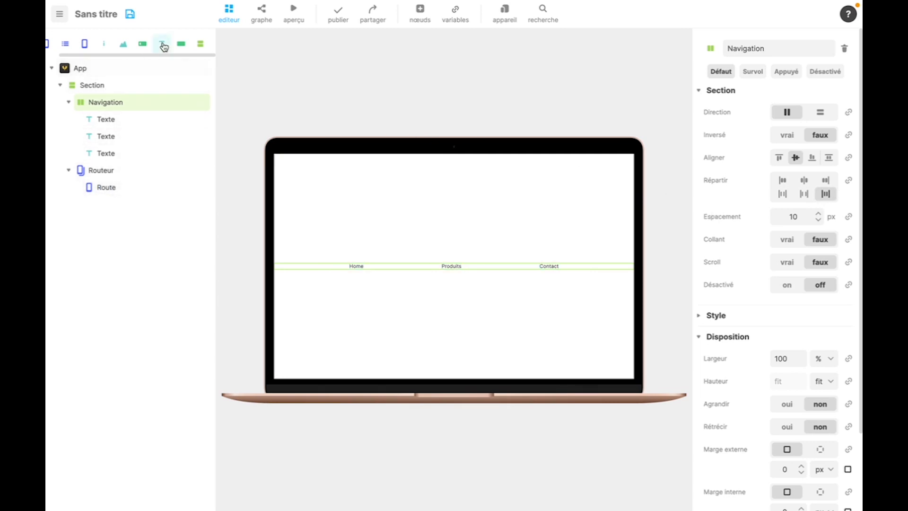
# Step: Add a Texte node to the Route and wrap the Routeur in a new Section
pyautogui.moveTo(164, 44); pyautogui.dragTo(113, 189)
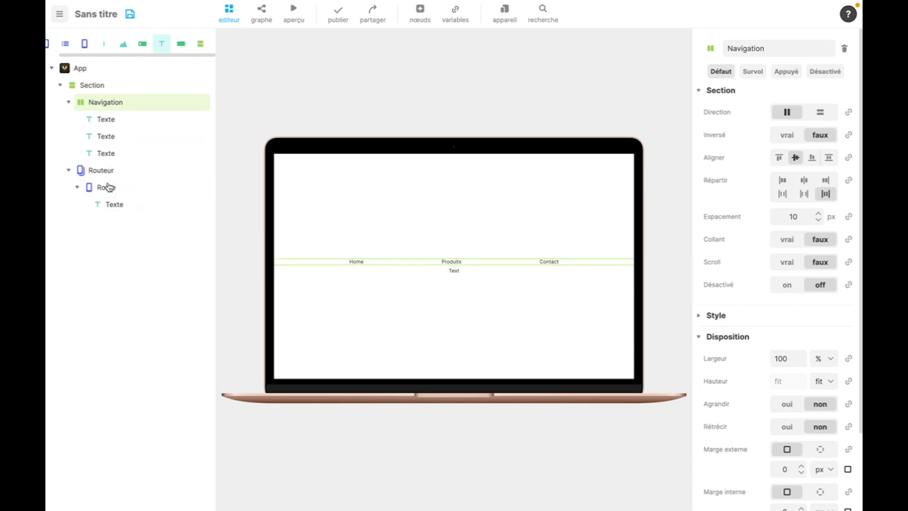
pyautogui.click(114, 204)
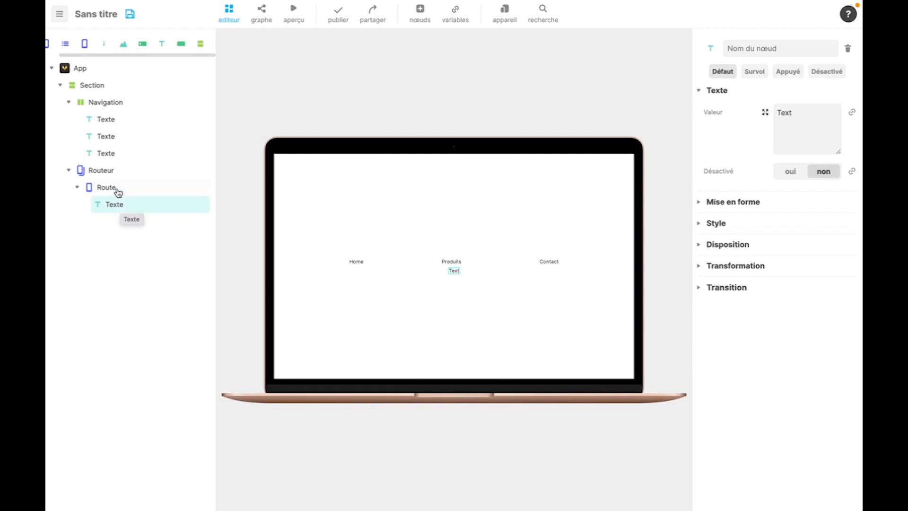
pyautogui.moveTo(200, 45); pyautogui.dragTo(83, 177)
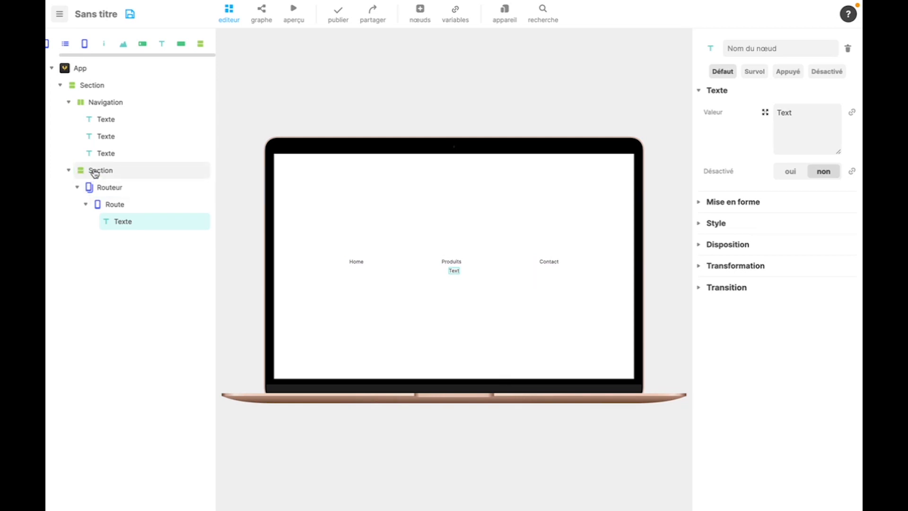
# Step: Set Agrandir to oui and the width to 100% for the Section containing the Routeur
pyautogui.click(90, 173)
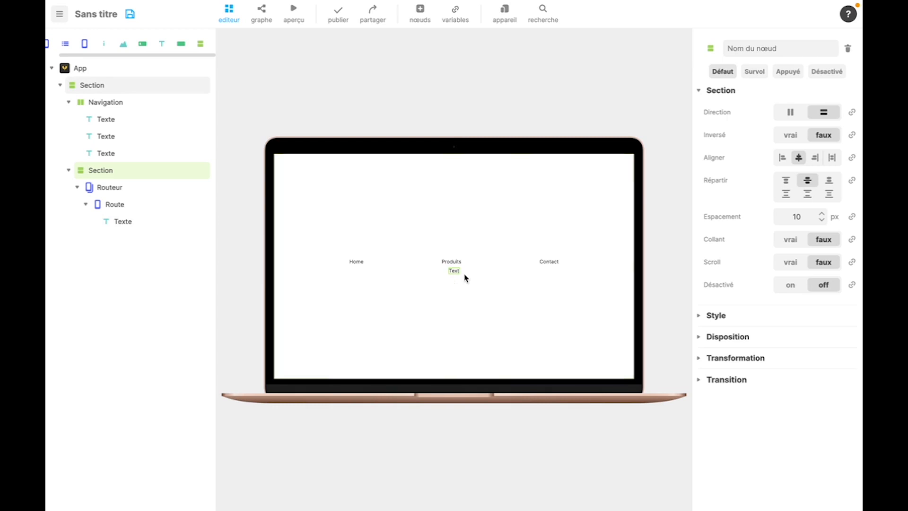
pyautogui.click(700, 338)
pyautogui.scroll(-1, 776, 350)
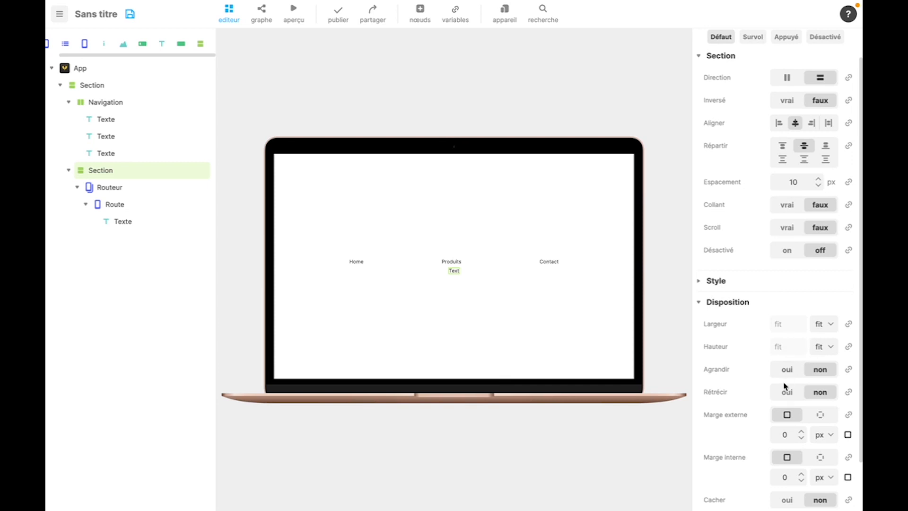
pyautogui.click(787, 374)
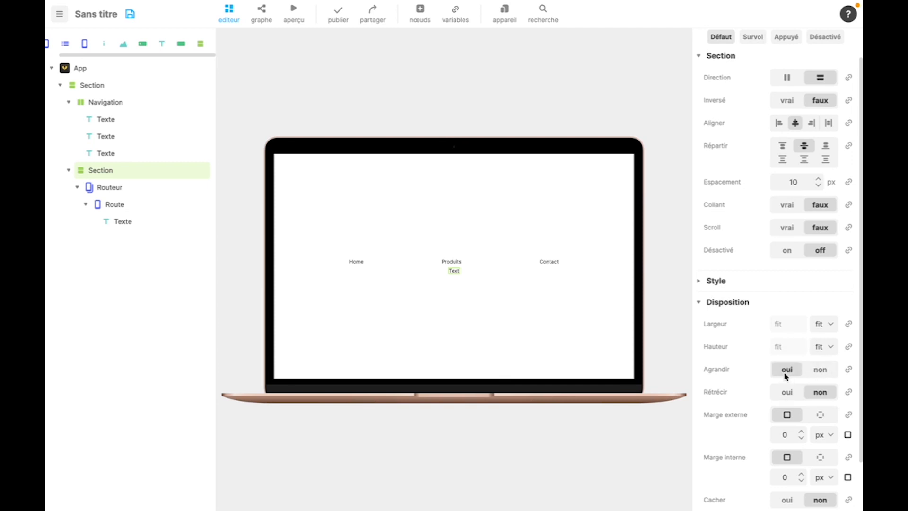
pyautogui.click(820, 326)
pyautogui.click(822, 312)
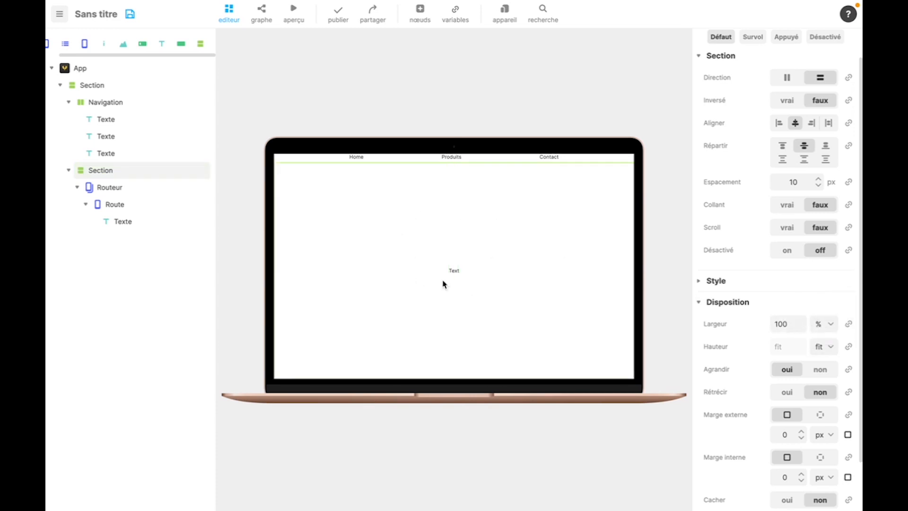
# Step: Set the Navigation section's inner margin to 20 px
pyautogui.click(127, 102)
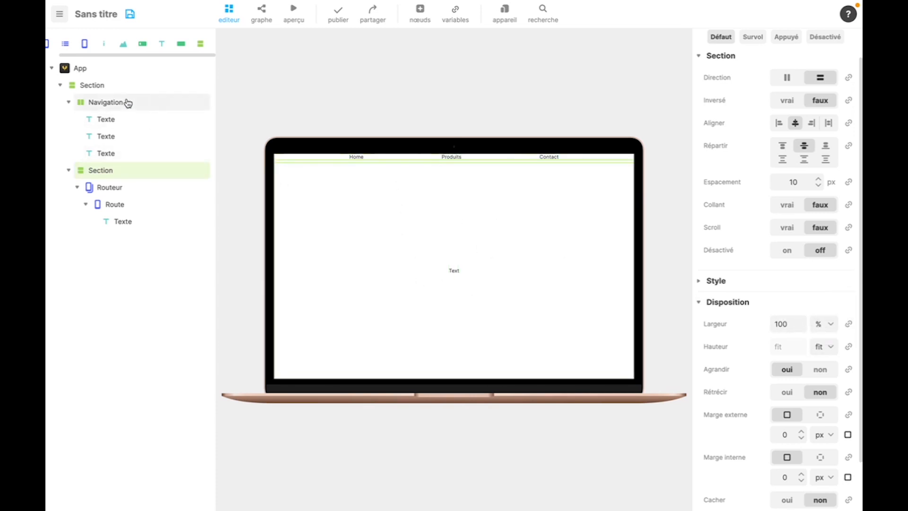
pyautogui.scroll(-1, 768, 421)
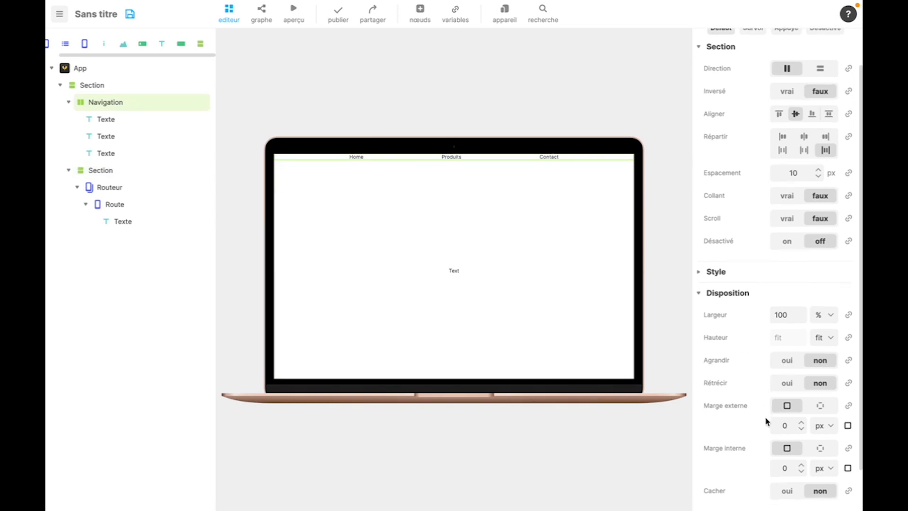
pyautogui.click(785, 466)
pyautogui.write('2')
pyautogui.click(744, 473)
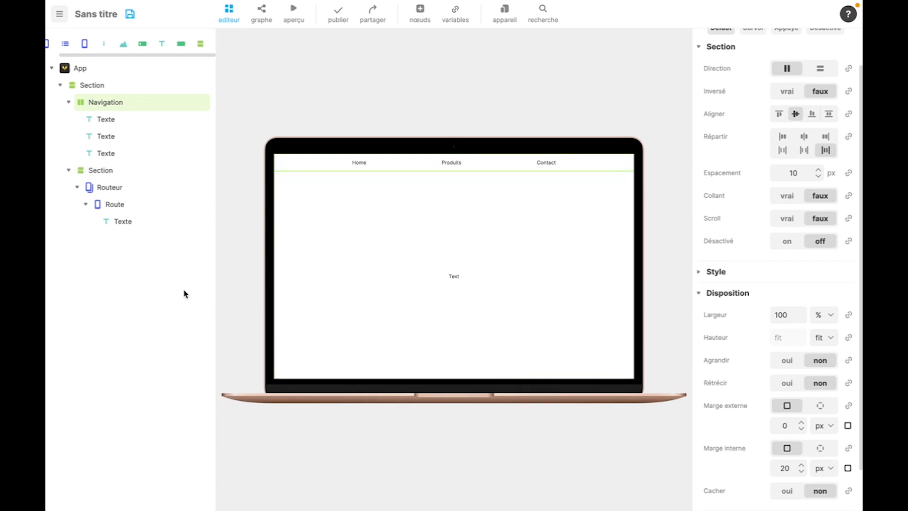
# Step: Set the value of the Texte inside the Route to Home
pyautogui.click(123, 219)
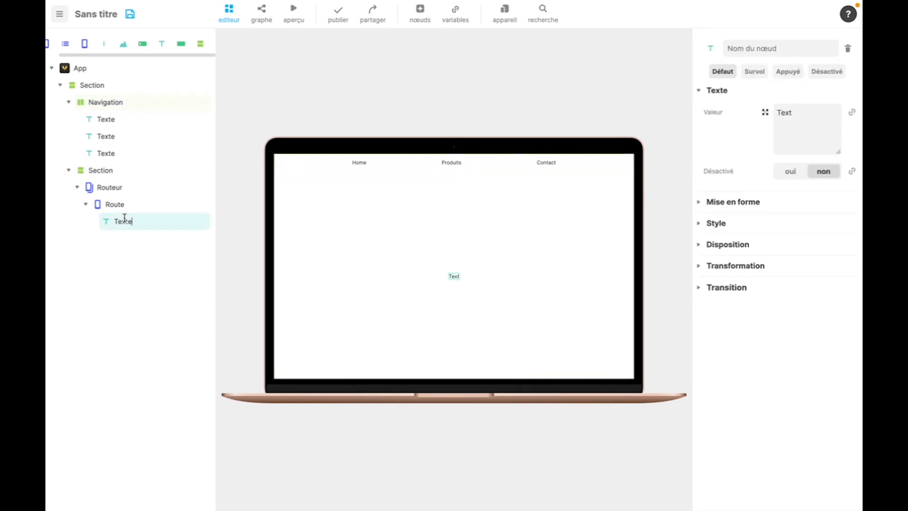
pyautogui.doubleClick(809, 114)
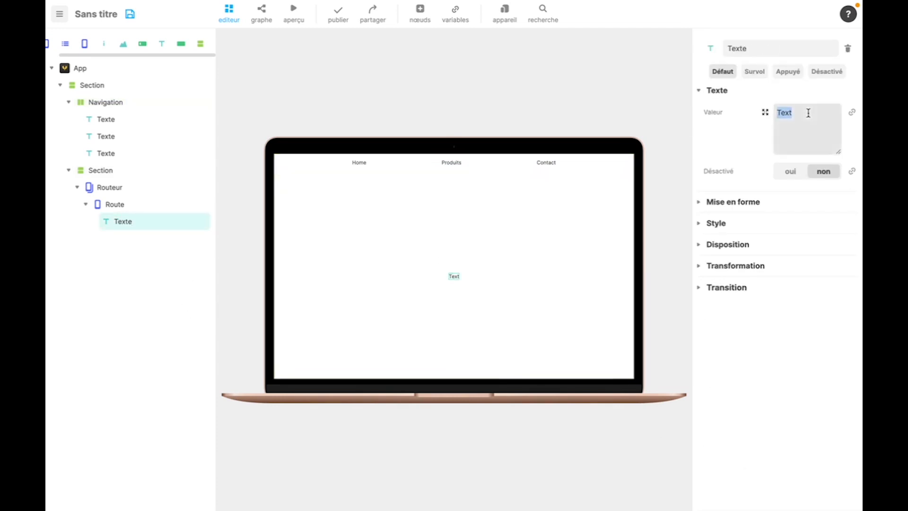
pyautogui.write('Home')
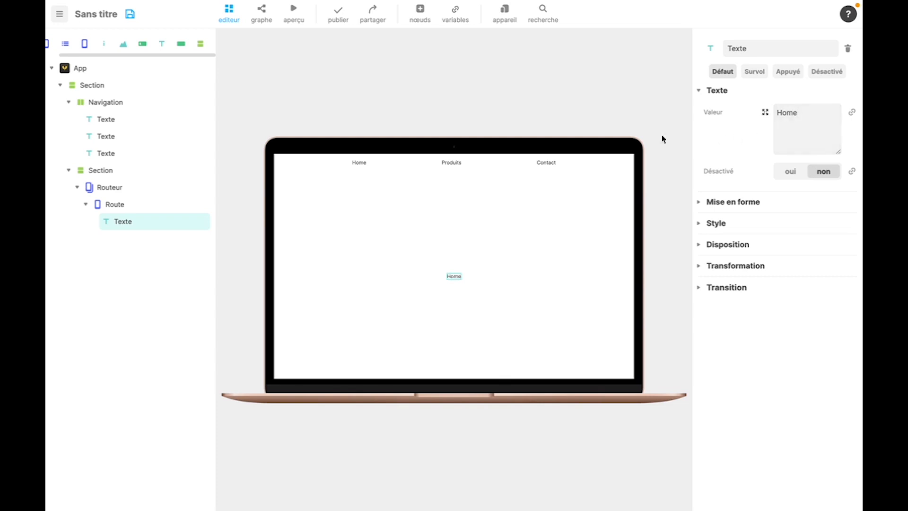
# Step: Add two more Routes to the Routeur and move the Route containing the Texte to first place
pyautogui.click(142, 192)
pyautogui.click(122, 210)
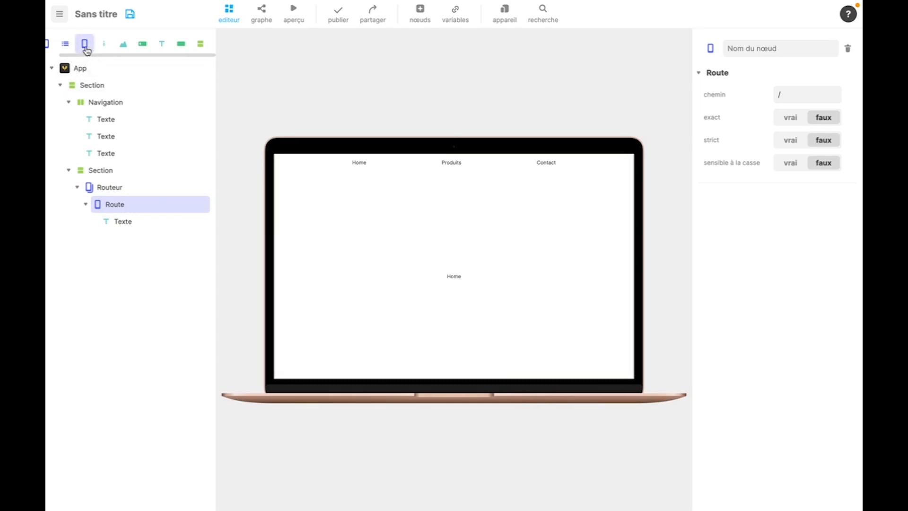
pyautogui.moveTo(86, 48); pyautogui.dragTo(120, 189)
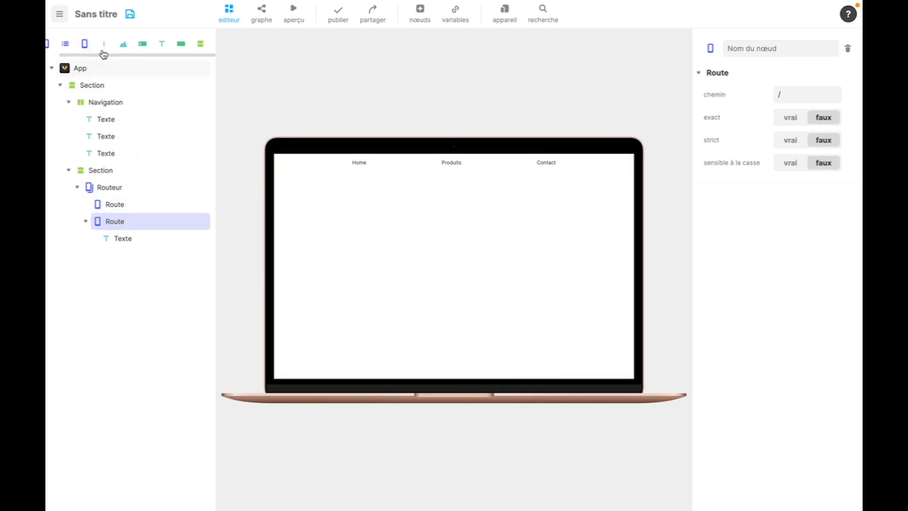
pyautogui.moveTo(84, 45); pyautogui.dragTo(106, 195)
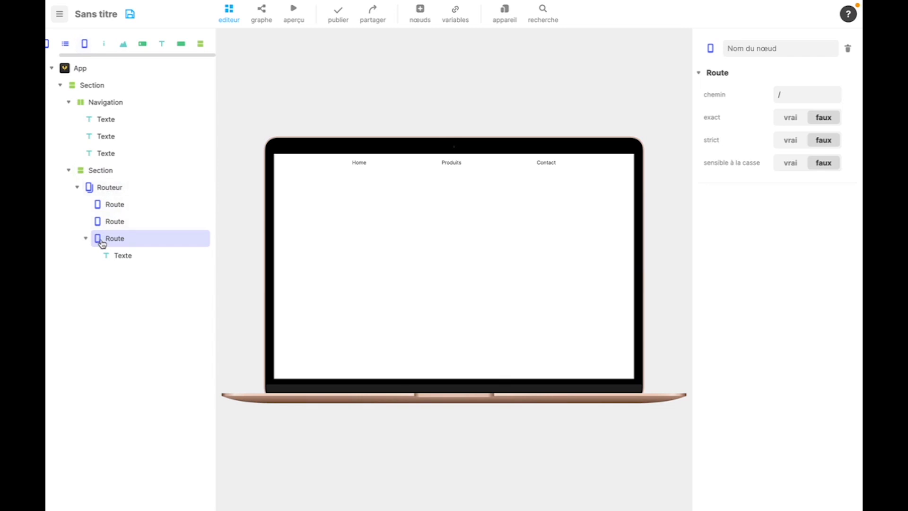
pyautogui.moveTo(102, 244); pyautogui.dragTo(104, 206)
# Step: Rename the first Route in the Routeur as Accueil
pyautogui.doubleClick(115, 205)
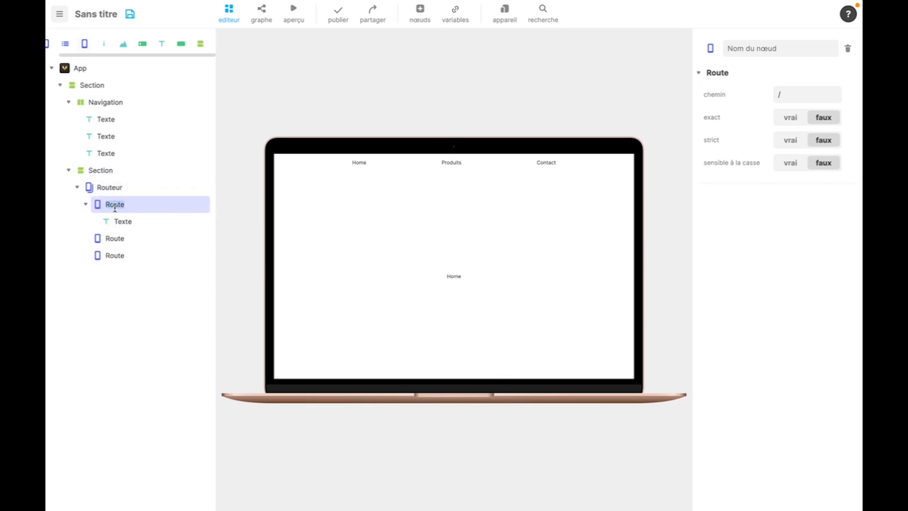
pyautogui.write('Accueil')
pyautogui.press('Return')
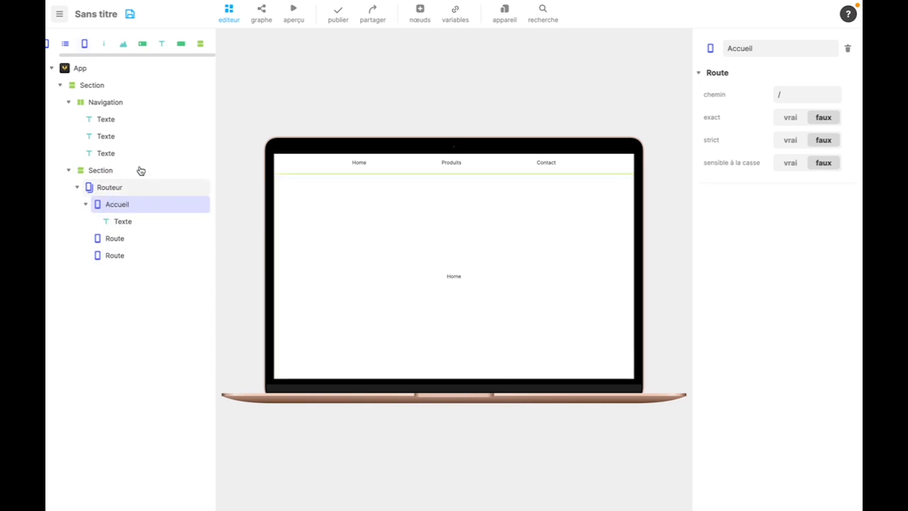
# Step: Change the first text in the Navigation section to Accueil
pyautogui.doubleClick(359, 162)
pyautogui.write('Acuu')
pyautogui.press('BackSpace')
pyautogui.press('BackSpace')
pyautogui.write('cueil')
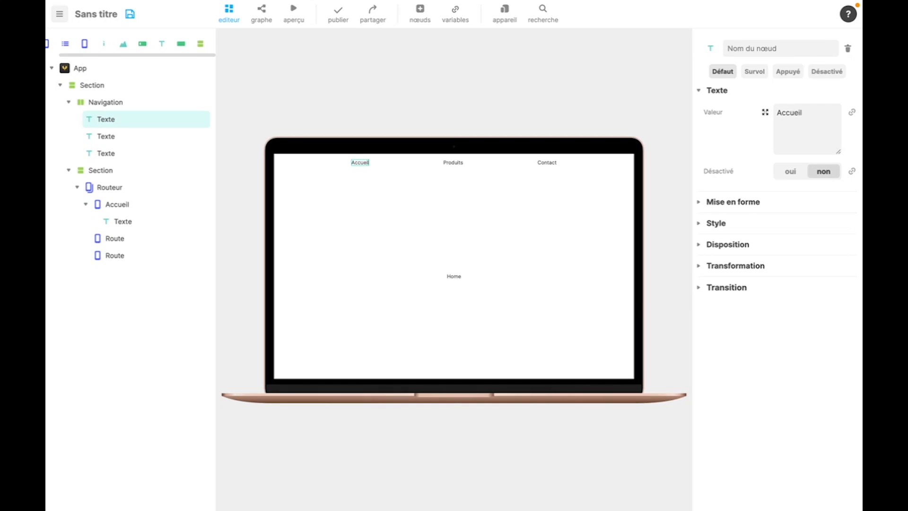
# Step: Set the value of the Texte inside the Accueil route to Accueil
pyautogui.click(139, 154)
pyautogui.click(125, 224)
pyautogui.moveTo(777, 113); pyautogui.dragTo(833, 126)
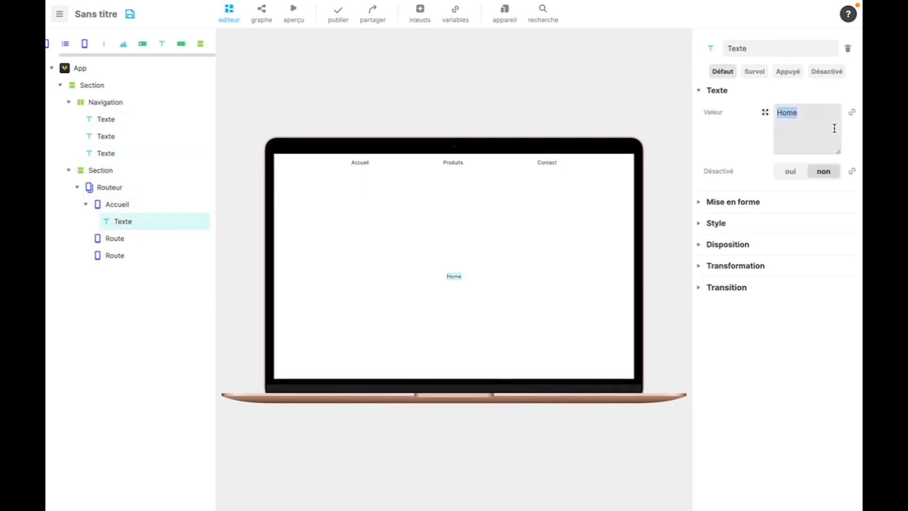
pyautogui.write('Accueil')
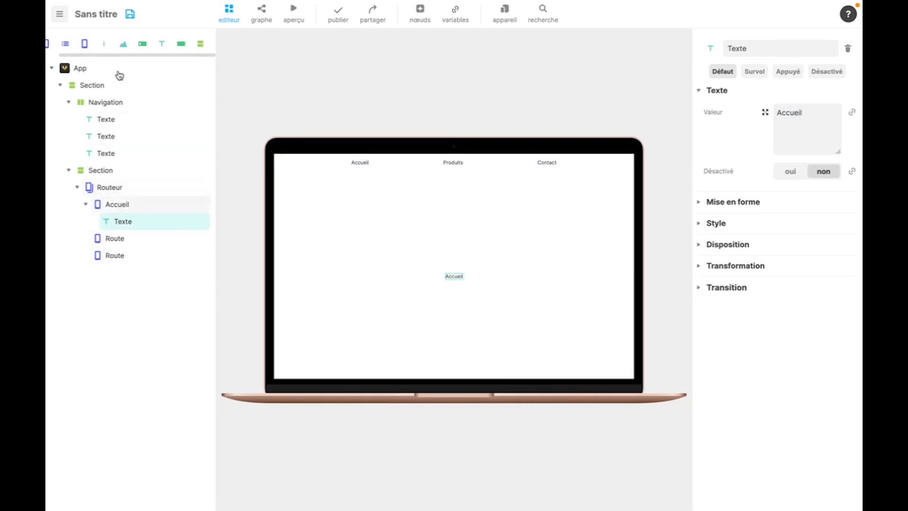
# Step: Add a Texte node to each of the two empty Routes and rename the second Route as Produits
pyautogui.moveTo(162, 44); pyautogui.dragTo(126, 273)
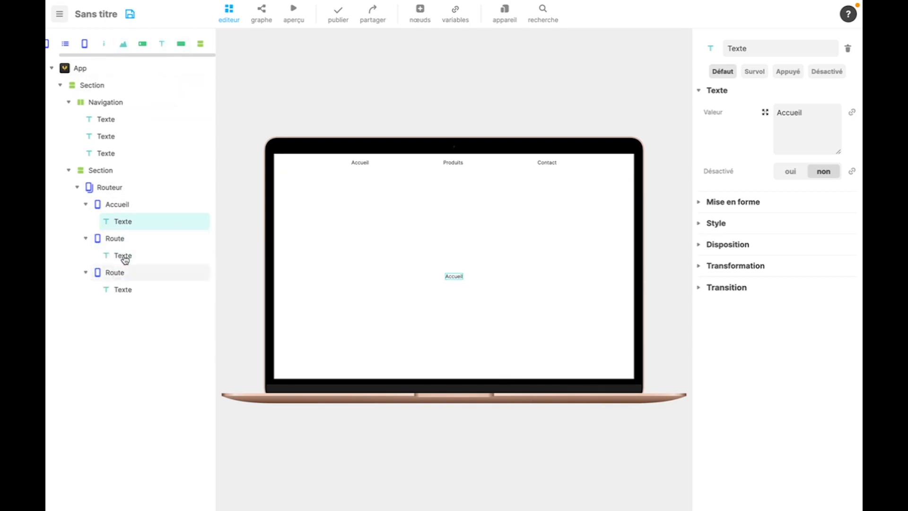
pyautogui.doubleClick(114, 241)
pyautogui.write('Produits')
pyautogui.press('Return')
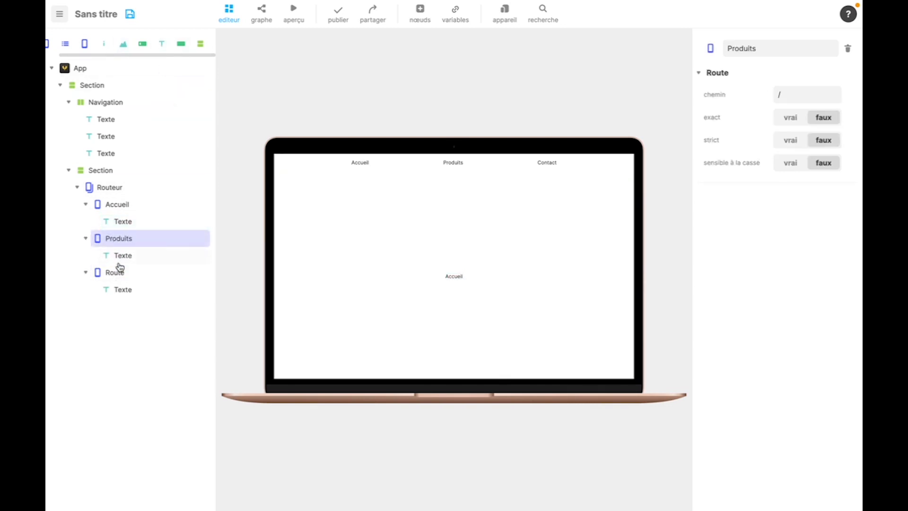
# Step: Rename the third Route in the Routeur as Contact and set the value of its Texte to Contact
pyautogui.doubleClick(115, 273)
pyautogui.write('Contact')
pyautogui.click(124, 290)
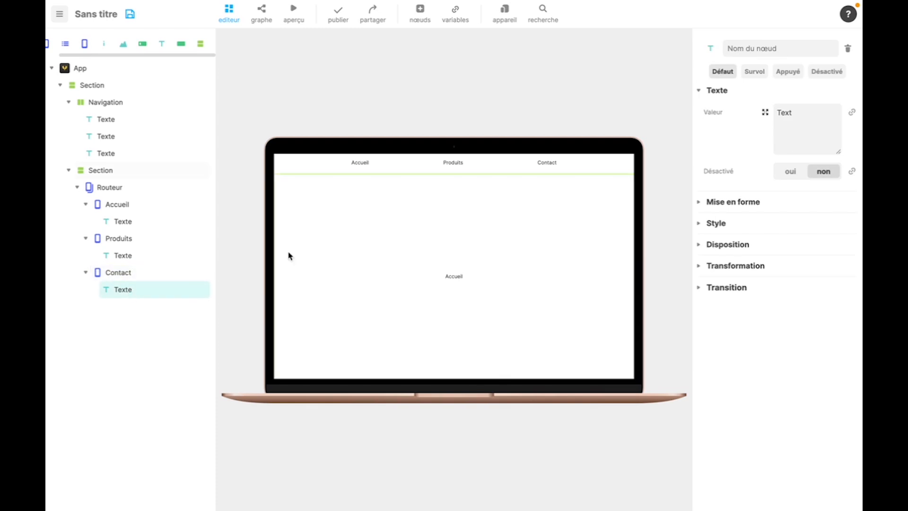
pyautogui.doubleClick(781, 113)
pyautogui.write('Contact')
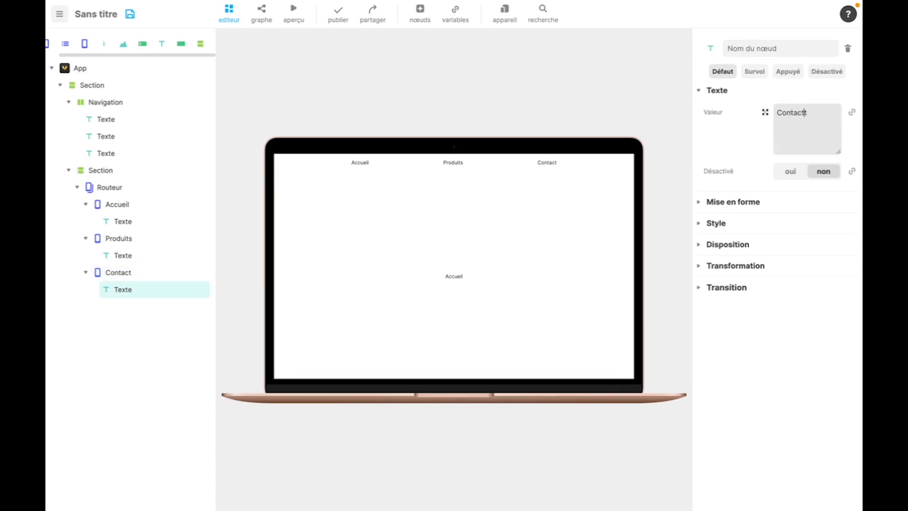
pyautogui.click(725, 124)
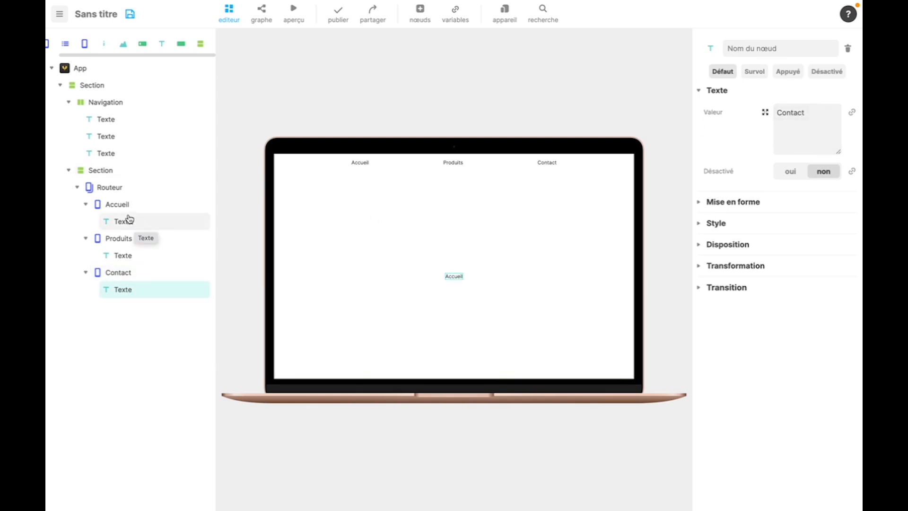
# Step: Examine the Routeur's page previews and the path settings of the Produits and Contact routes
pyautogui.click(108, 188)
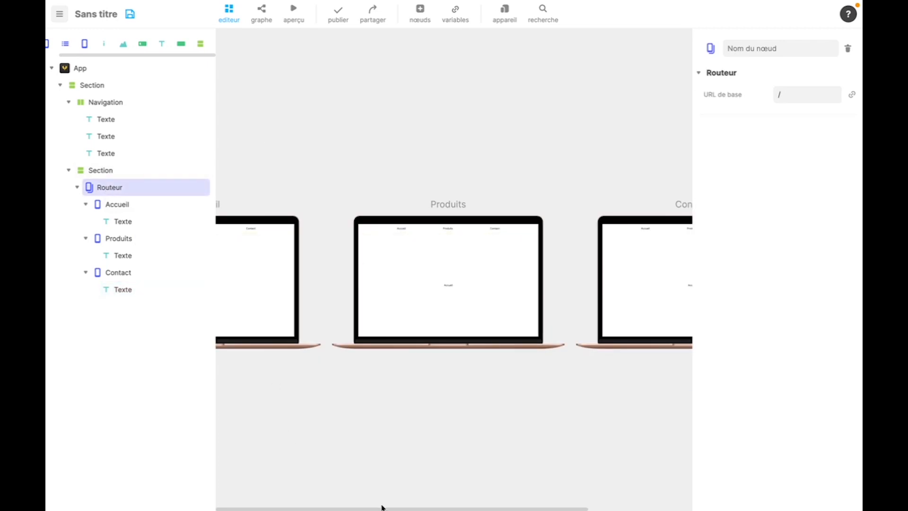
pyautogui.moveTo(382, 508); pyautogui.dragTo(513, 486)
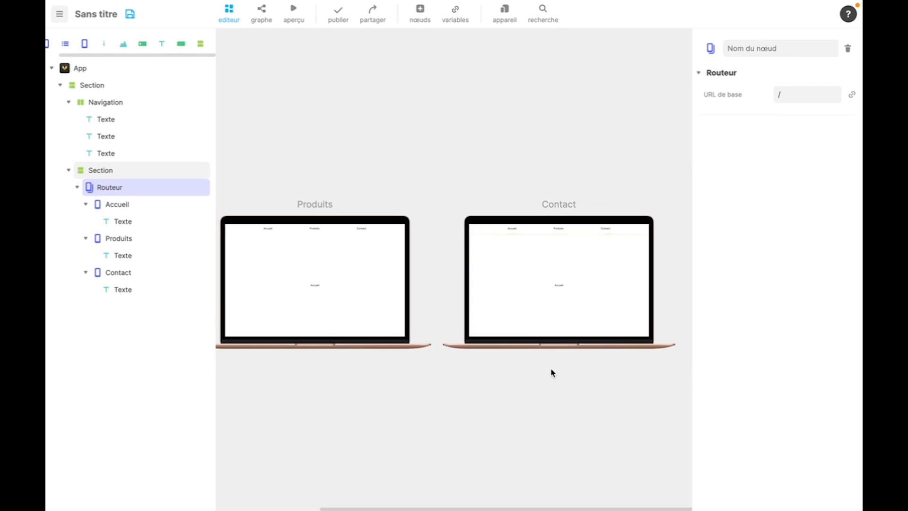
pyautogui.hscroll(-5, 430, 361)
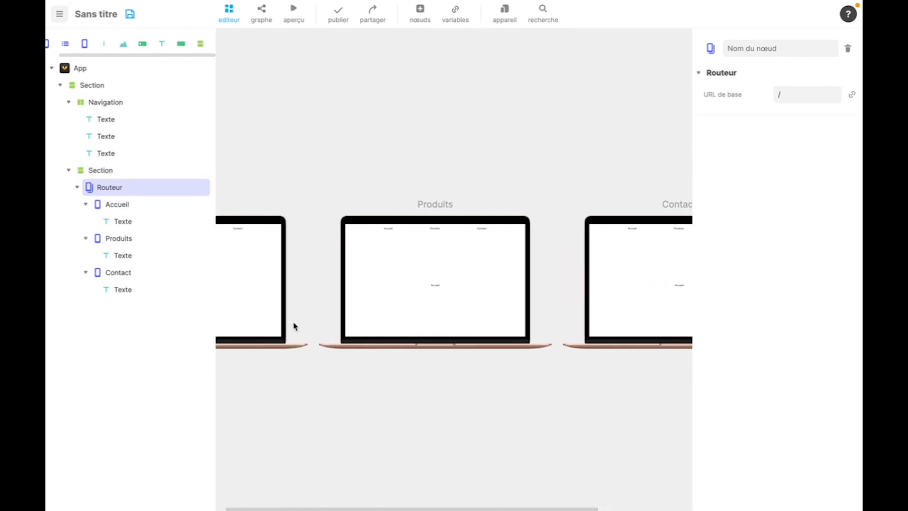
pyautogui.click(124, 239)
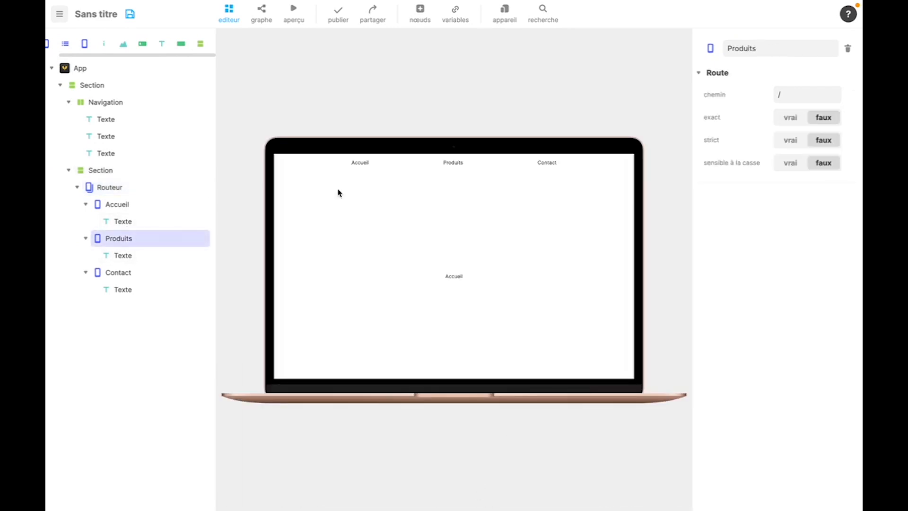
pyautogui.click(136, 272)
pyautogui.click(786, 93)
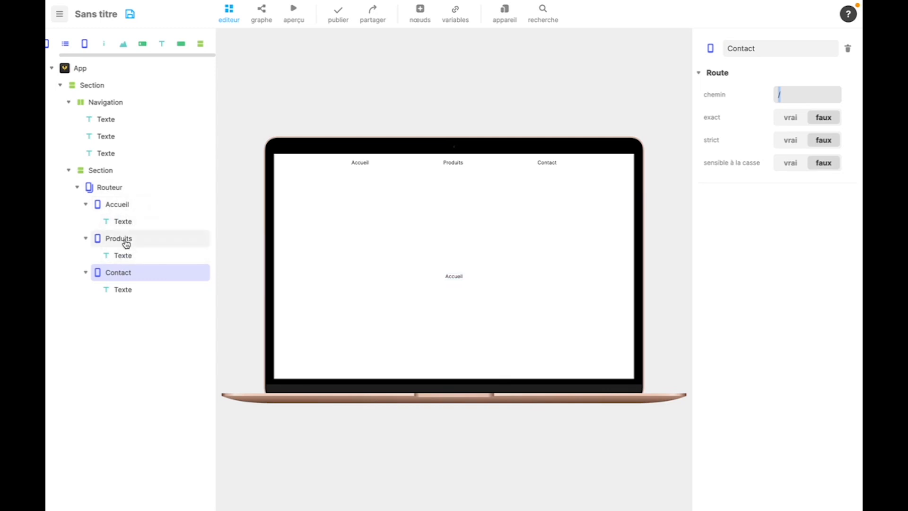
# Step: Move the Produits route above Accueil and set the value of its Texte to Produits
pyautogui.moveTo(126, 243); pyautogui.dragTo(126, 204)
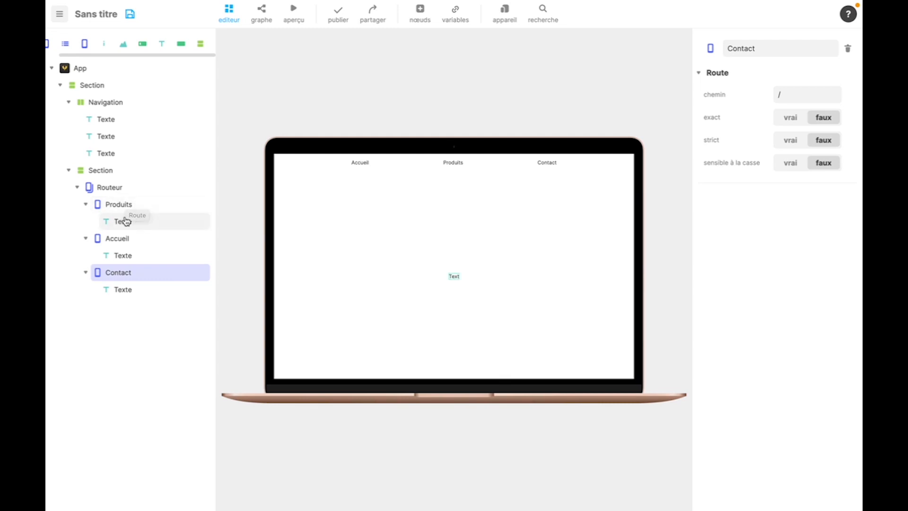
pyautogui.click(124, 222)
pyautogui.doubleClick(796, 121)
pyautogui.write('Produits')
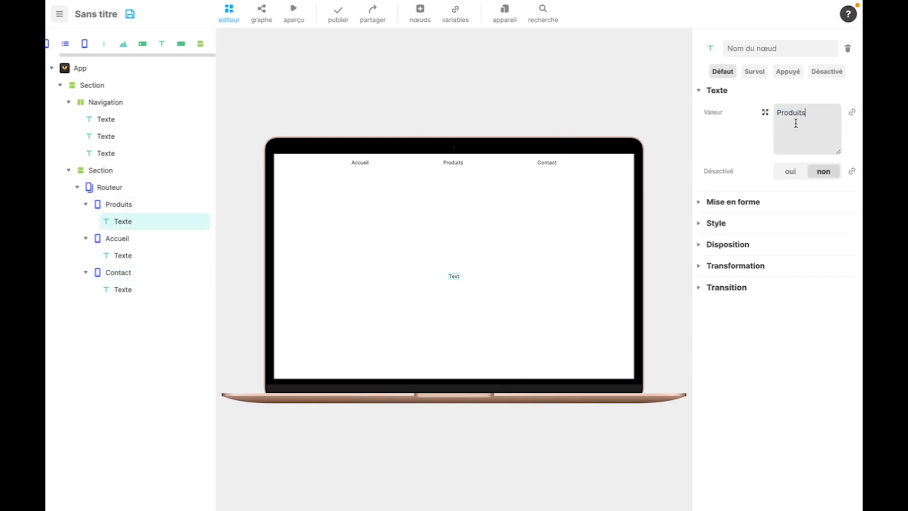
pyautogui.click(730, 156)
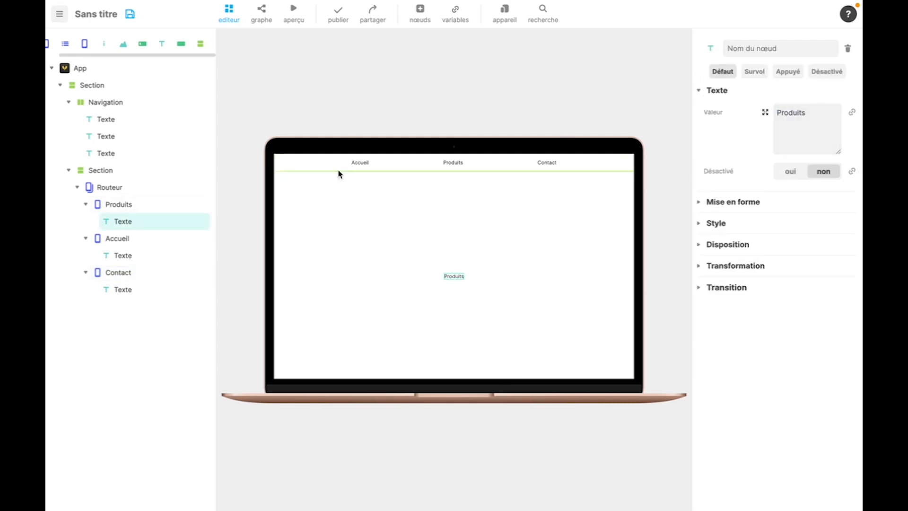
# Step: Check the Contact text and the Routeur's pages, and move the Accueil route back above Produits
pyautogui.click(122, 288)
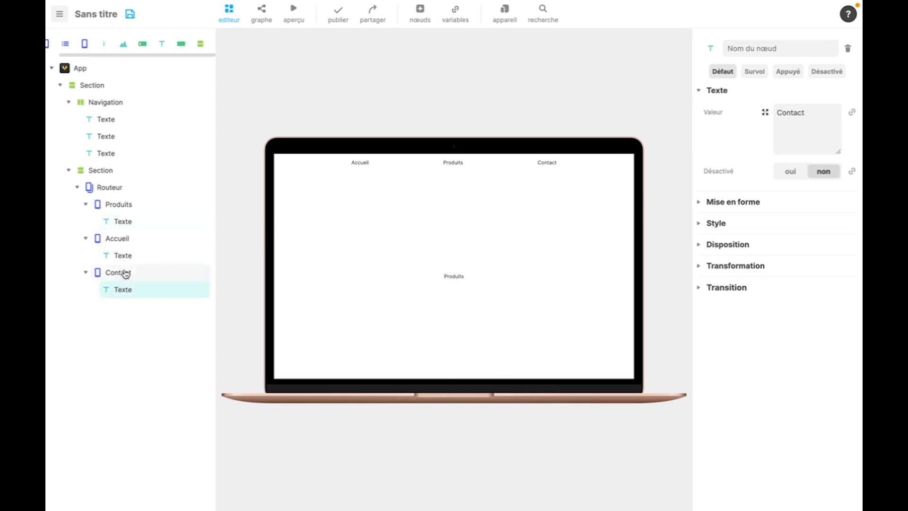
pyautogui.click(107, 188)
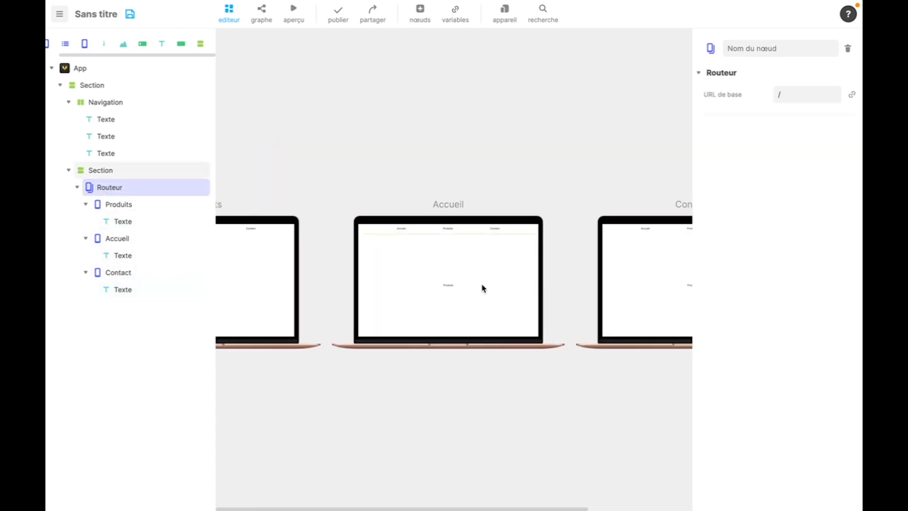
pyautogui.click(133, 204)
pyautogui.click(121, 241)
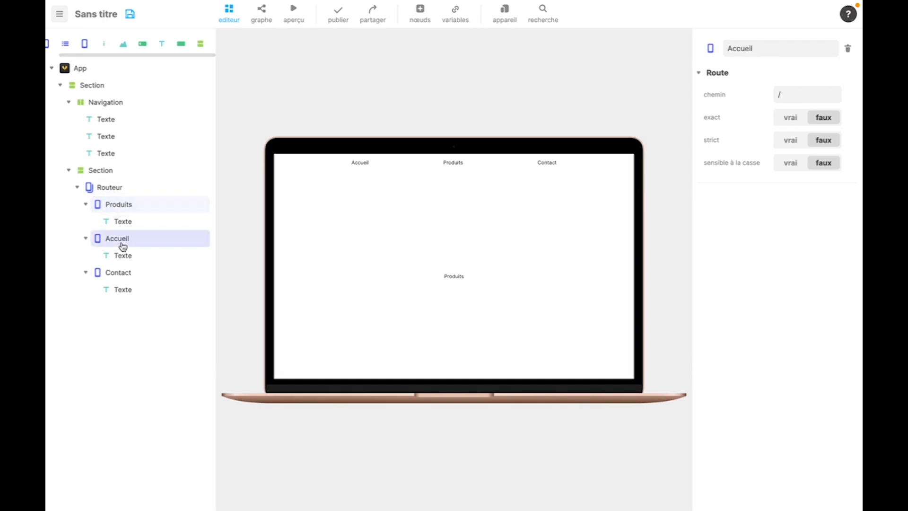
pyautogui.click(123, 275)
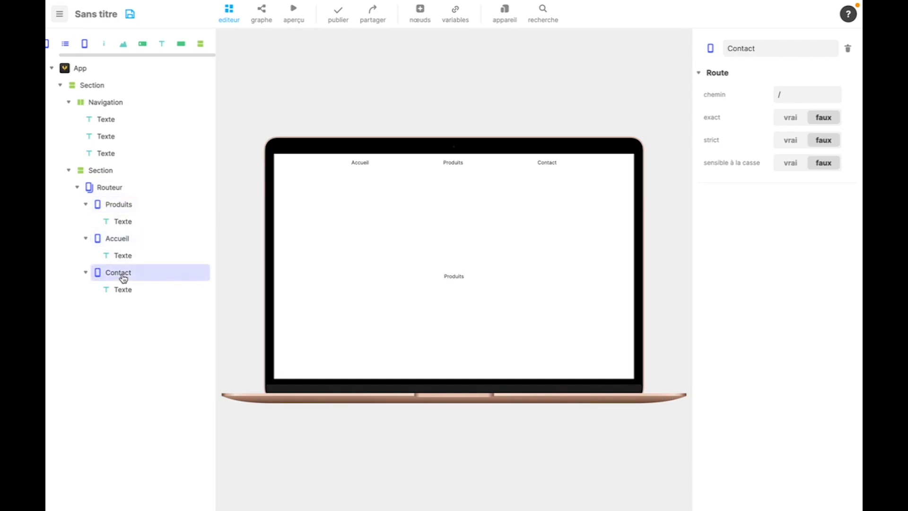
pyautogui.moveTo(122, 242); pyautogui.dragTo(121, 202)
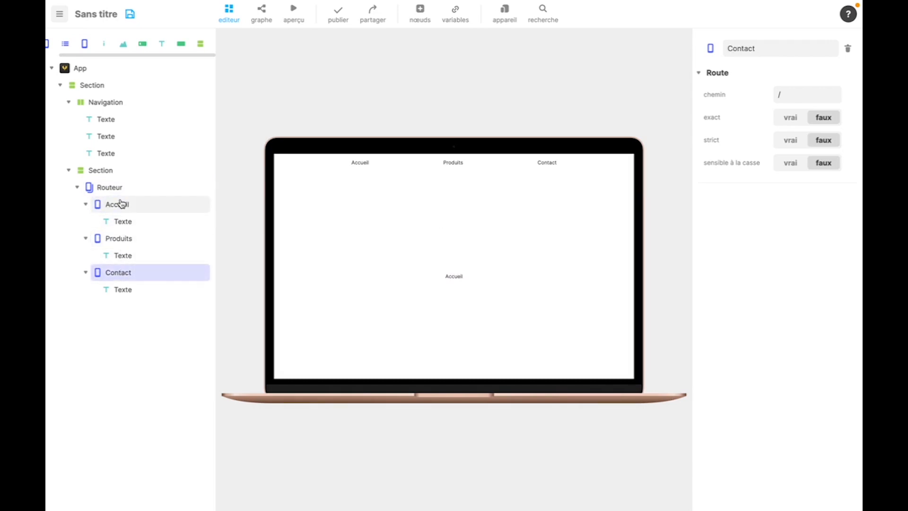
# Step: Set the chemin of the Produits route to /produits and that of the Contact route to /contact
pyautogui.click(122, 244)
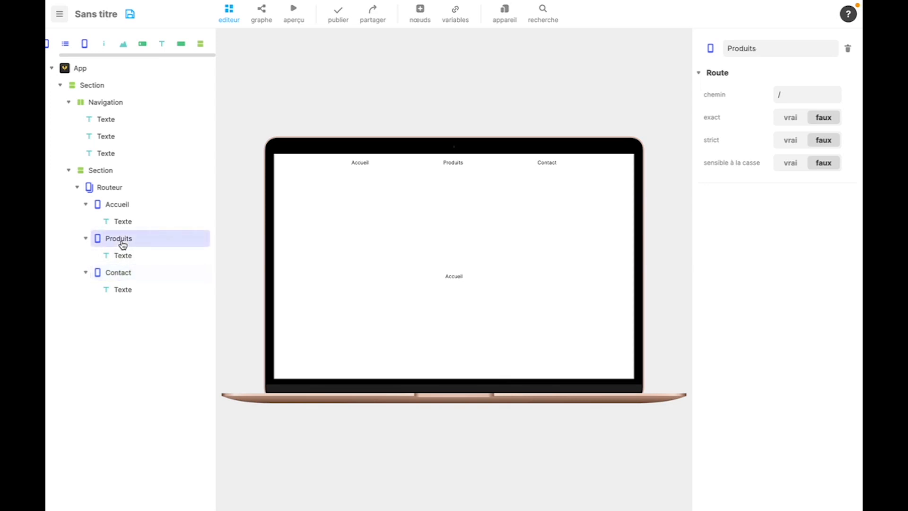
pyautogui.click(788, 94)
pyautogui.click(118, 272)
pyautogui.click(800, 100)
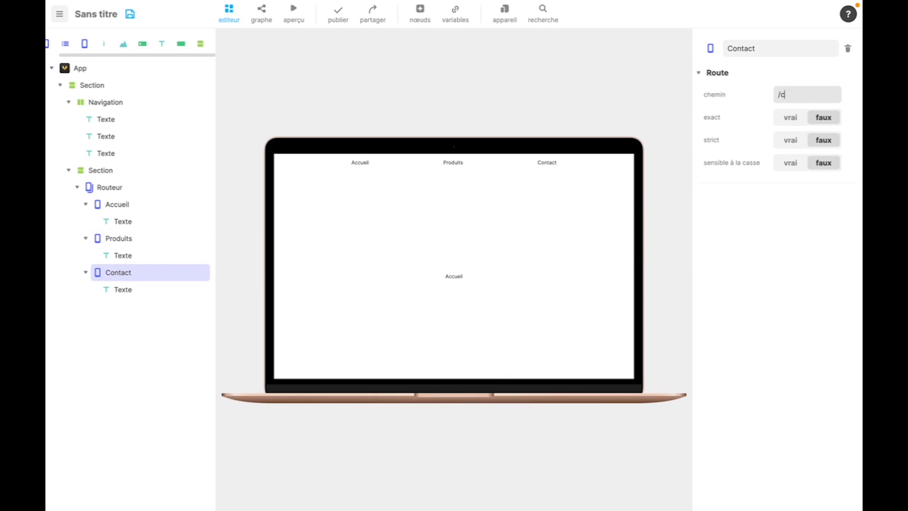
pyautogui.click(795, 254)
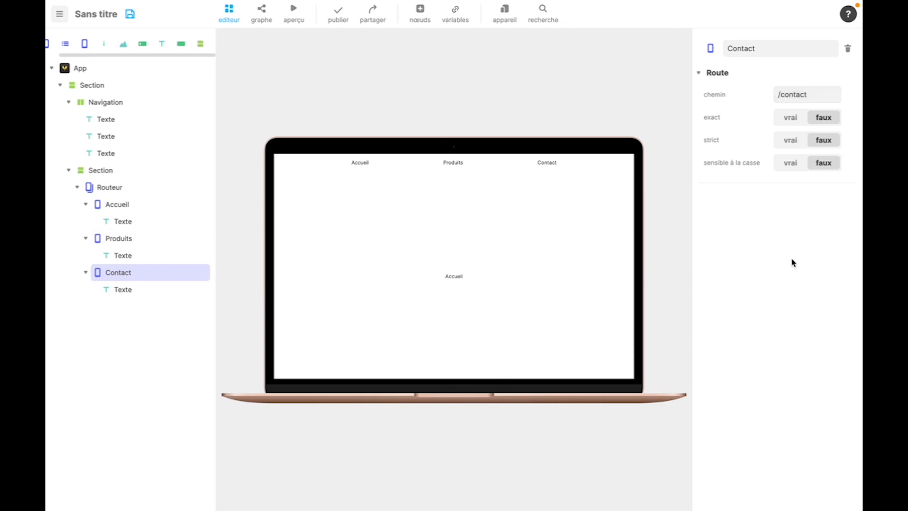
# Step: Check the chemin of each route and set the exact option of the Accueil route to vrai
pyautogui.click(120, 239)
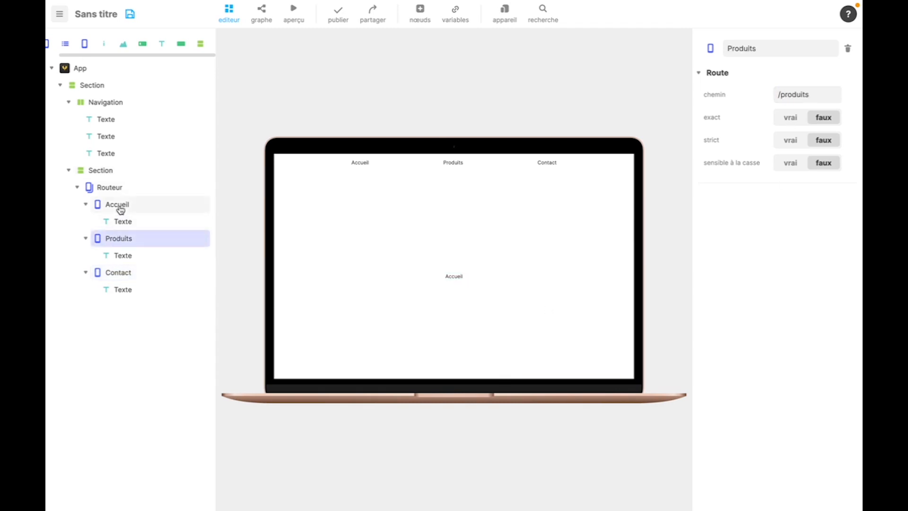
pyautogui.click(118, 205)
pyautogui.click(117, 240)
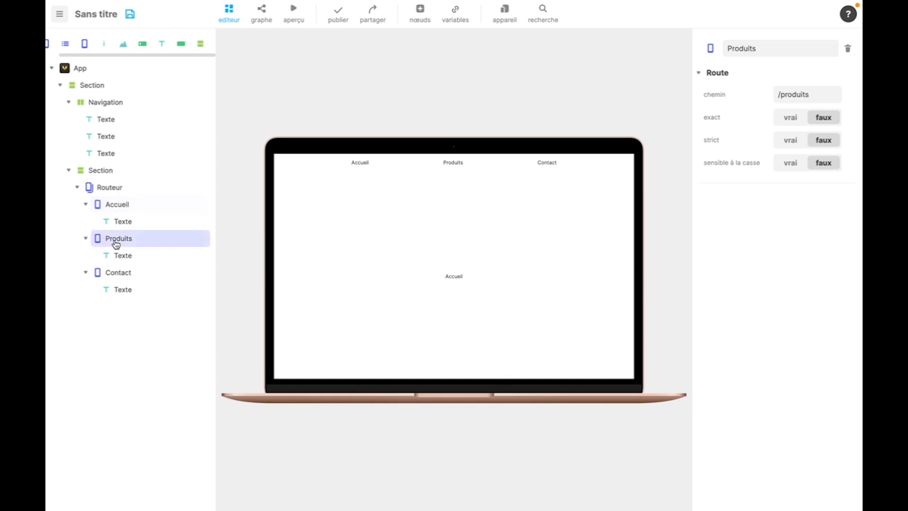
pyautogui.click(115, 273)
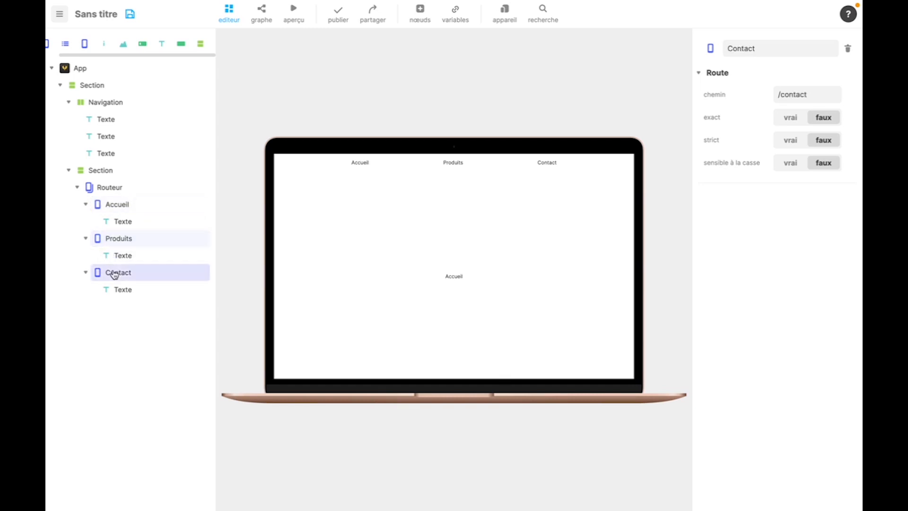
pyautogui.click(143, 204)
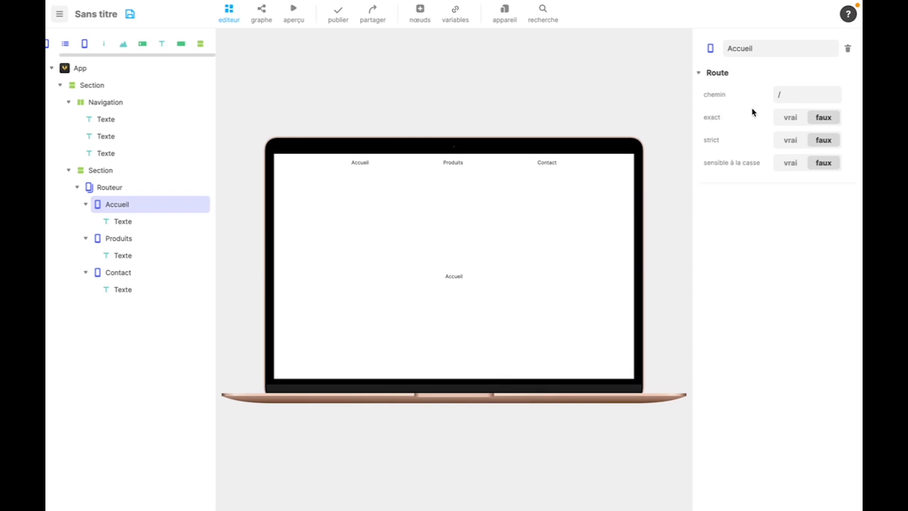
pyautogui.click(787, 117)
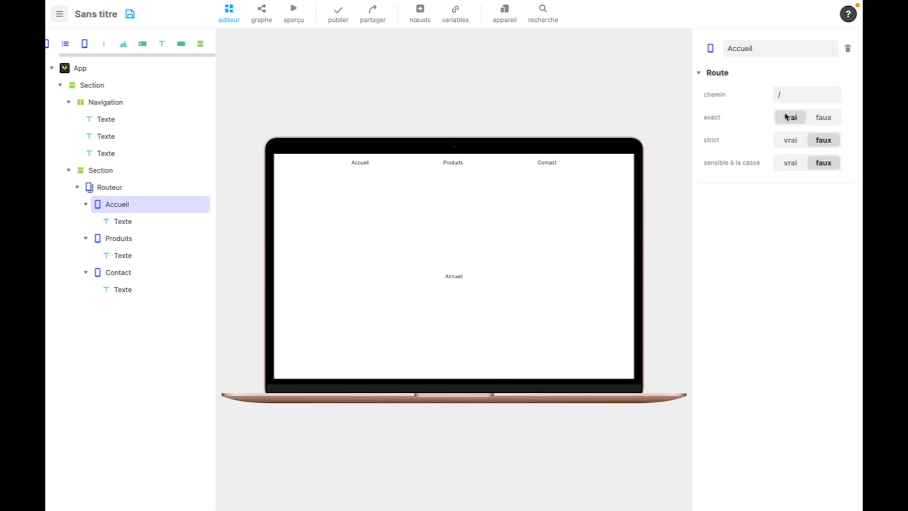
# Step: Check the pages of the Produits and Contact routes and set the exact option of both to vrai
pyautogui.click(115, 246)
pyautogui.click(121, 281)
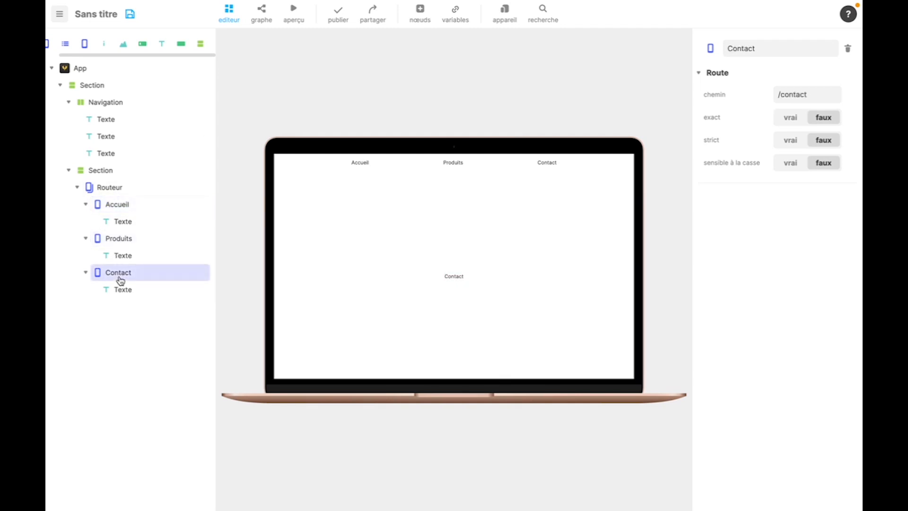
pyautogui.click(126, 238)
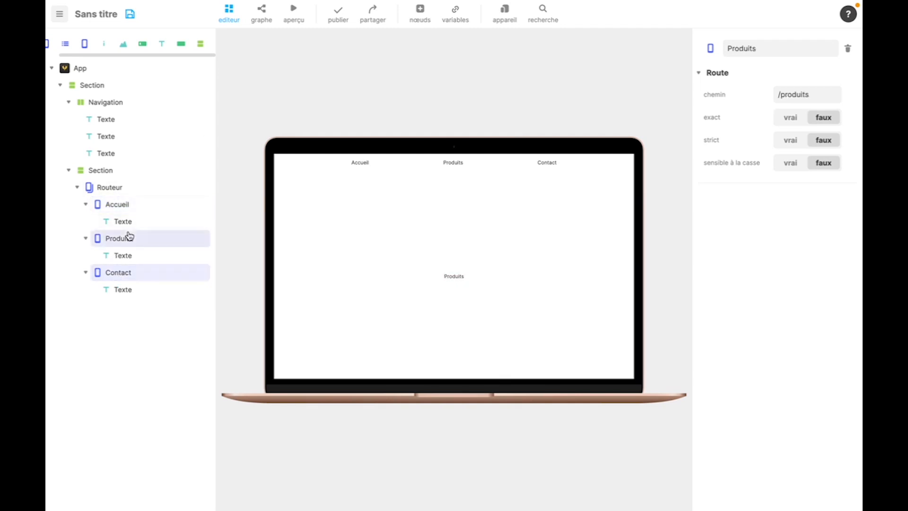
pyautogui.click(790, 119)
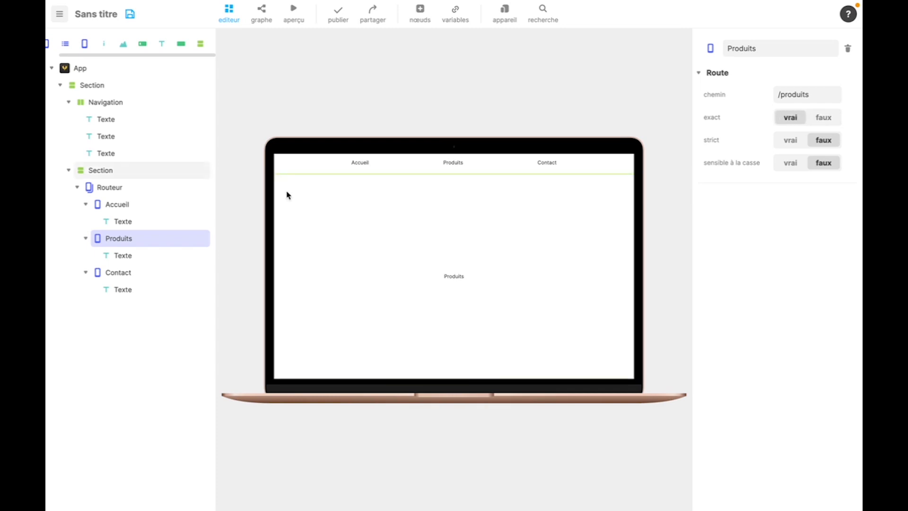
pyautogui.click(120, 273)
pyautogui.click(799, 120)
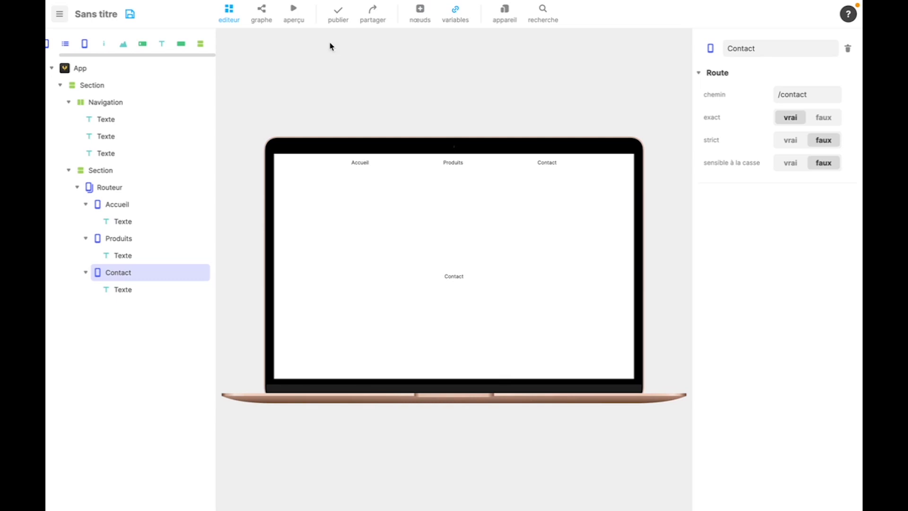
# Step: Create a variable on the outermost Section and set its type to Sélection unique
pyautogui.click(111, 85)
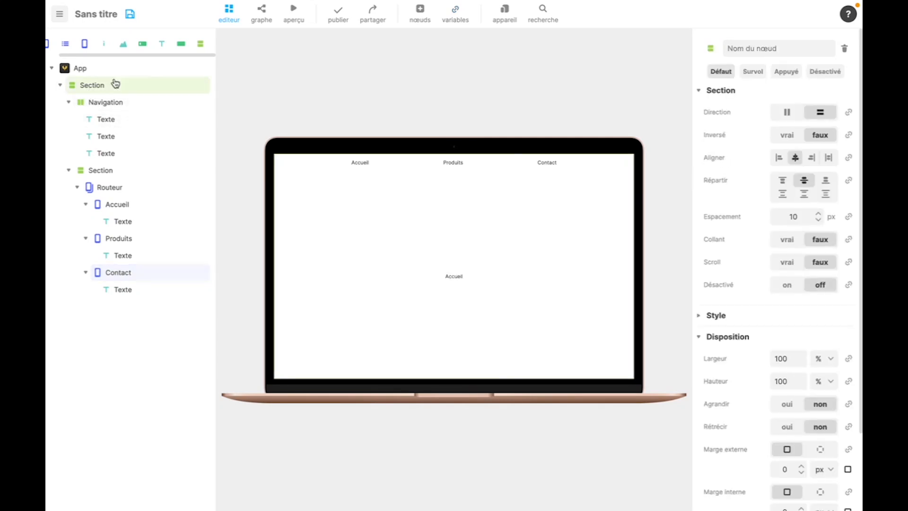
pyautogui.click(456, 14)
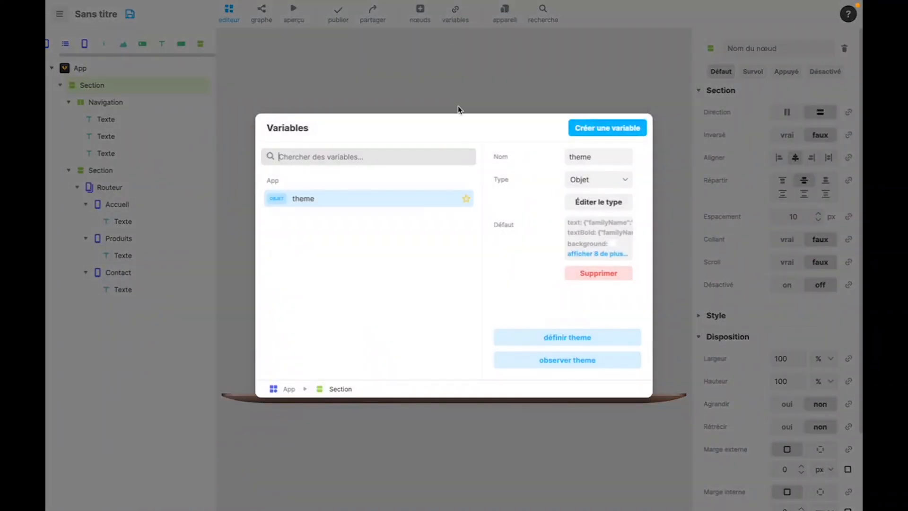
pyautogui.click(597, 129)
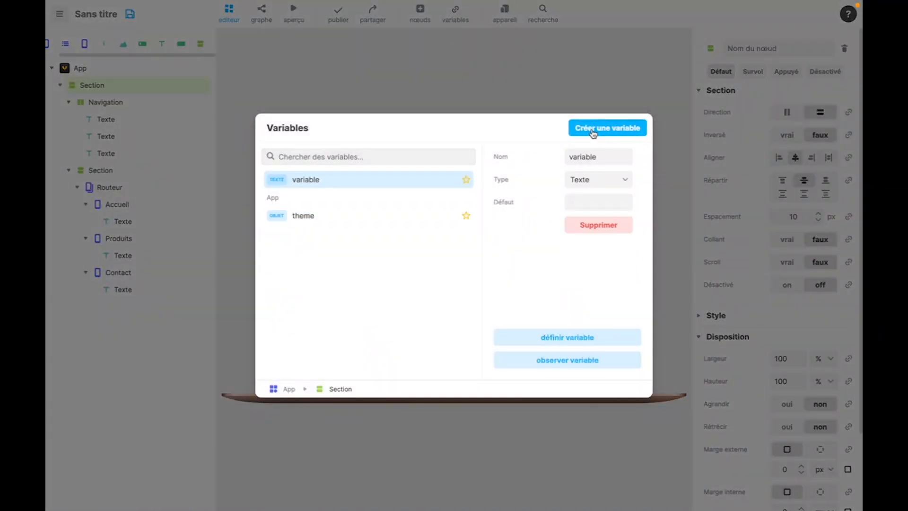
pyautogui.click(586, 178)
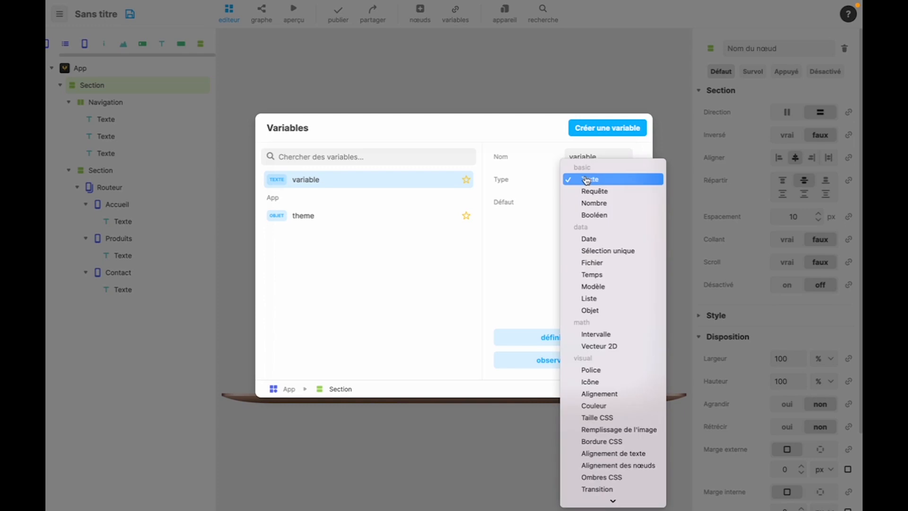
pyautogui.click(586, 251)
# Step: Add the options accueil, produits and contact to the single-selection variable, with accueil as the default
pyautogui.click(594, 203)
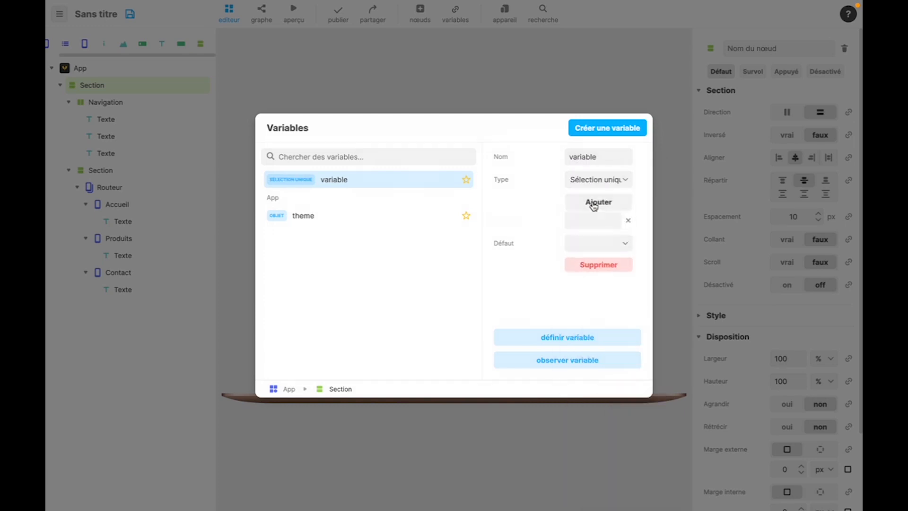
pyautogui.click(594, 203)
pyautogui.click(594, 204)
pyautogui.click(571, 222)
pyautogui.write('accueil')
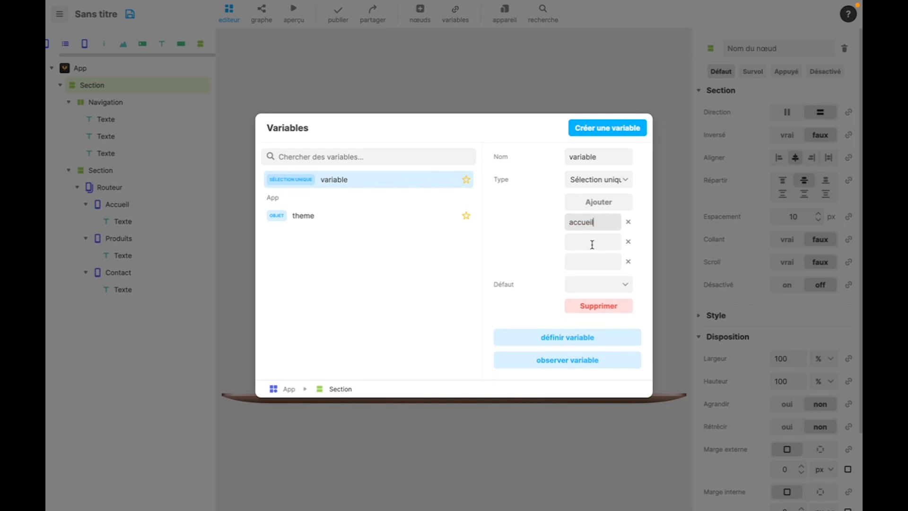
pyautogui.click(593, 245)
pyautogui.write('pro')
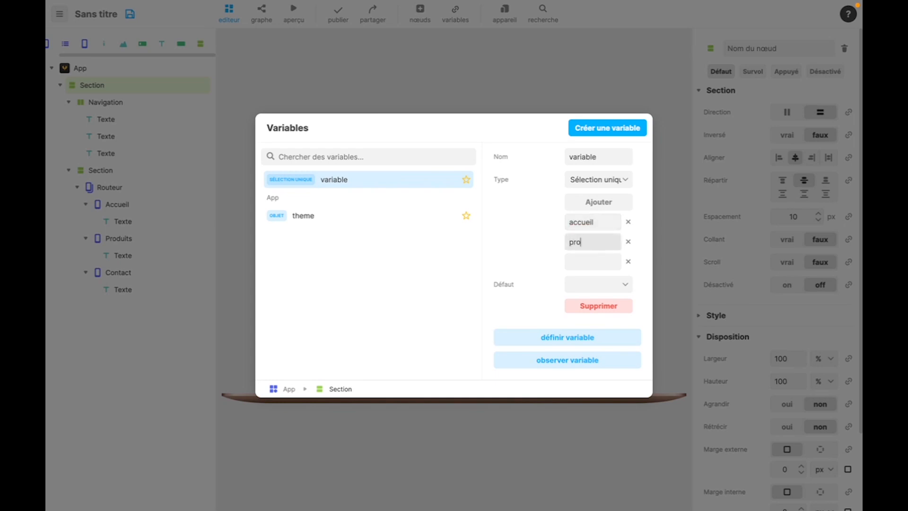
pyautogui.write('duits')
pyautogui.click(586, 261)
pyautogui.write('contact')
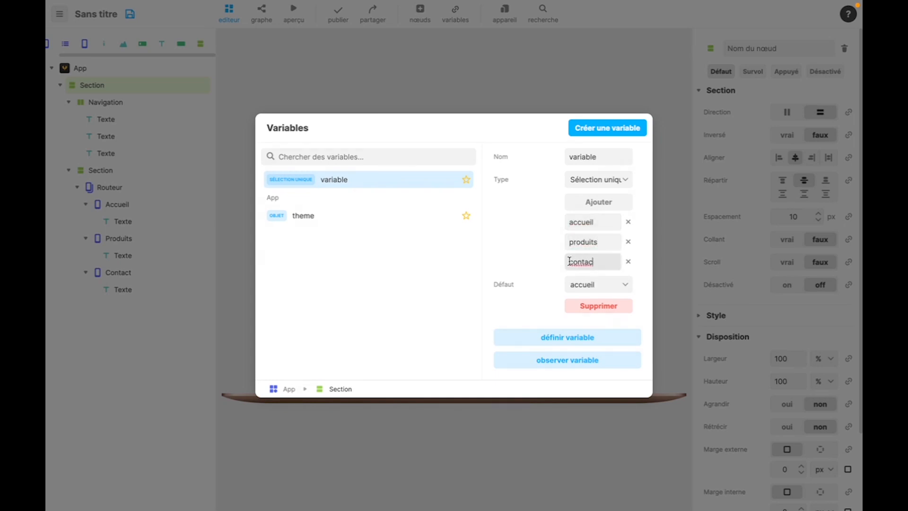
pyautogui.click(586, 283)
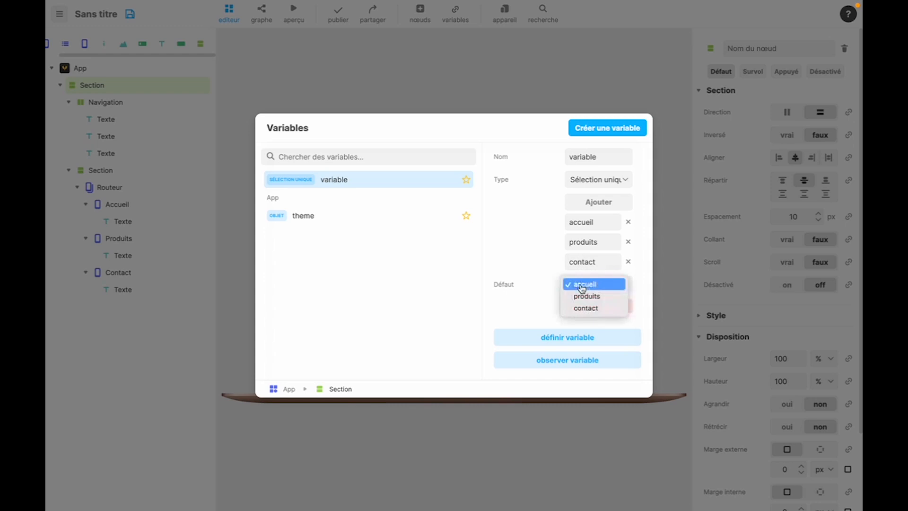
pyautogui.click(521, 241)
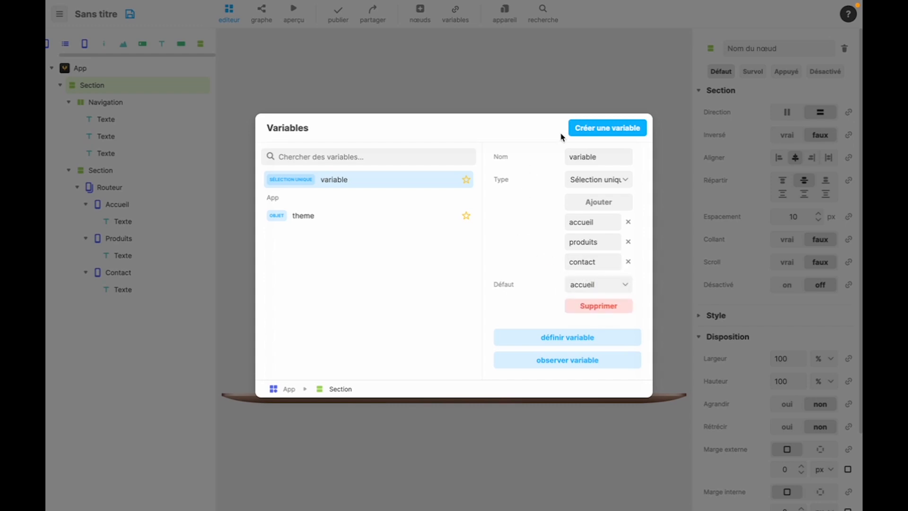
# Step: Add a clique event block to the graph of the Accueil text in the Navigation
pyautogui.click(126, 120)
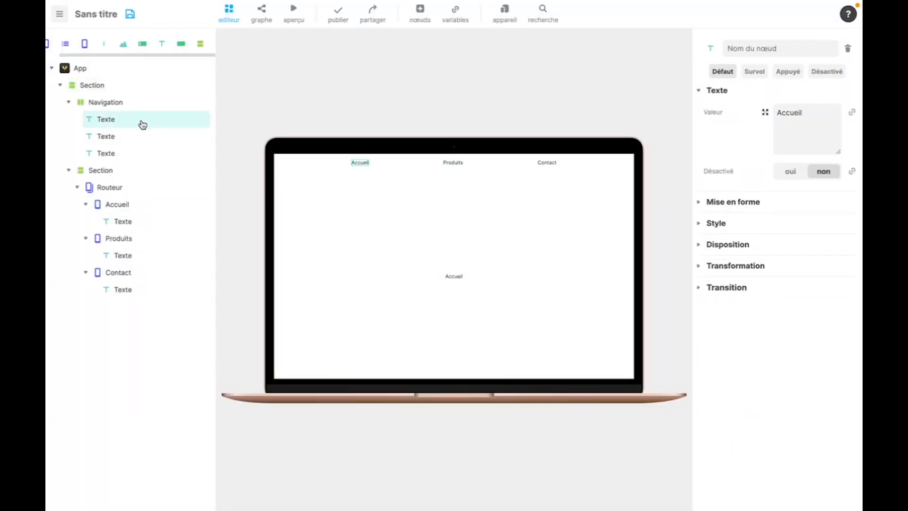
pyautogui.click(262, 12)
pyautogui.rightClick(298, 114)
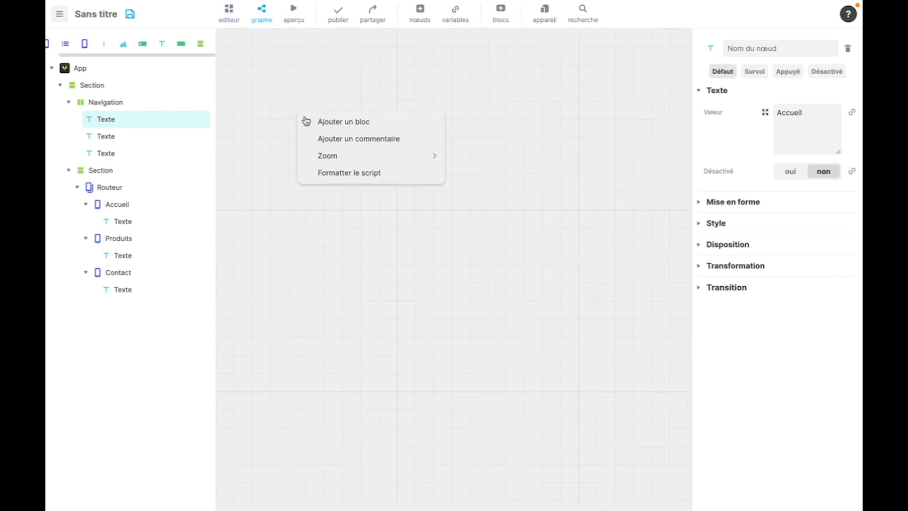
pyautogui.click(310, 123)
pyautogui.click(314, 182)
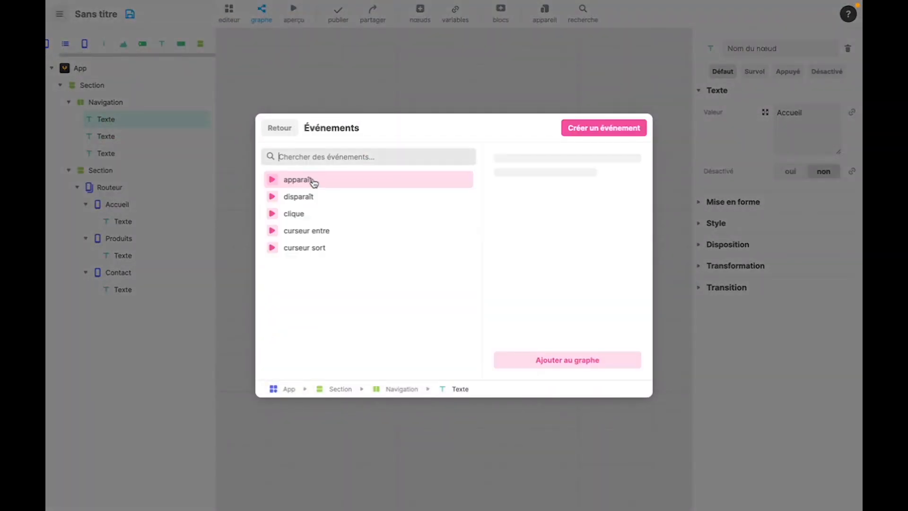
pyautogui.click(294, 214)
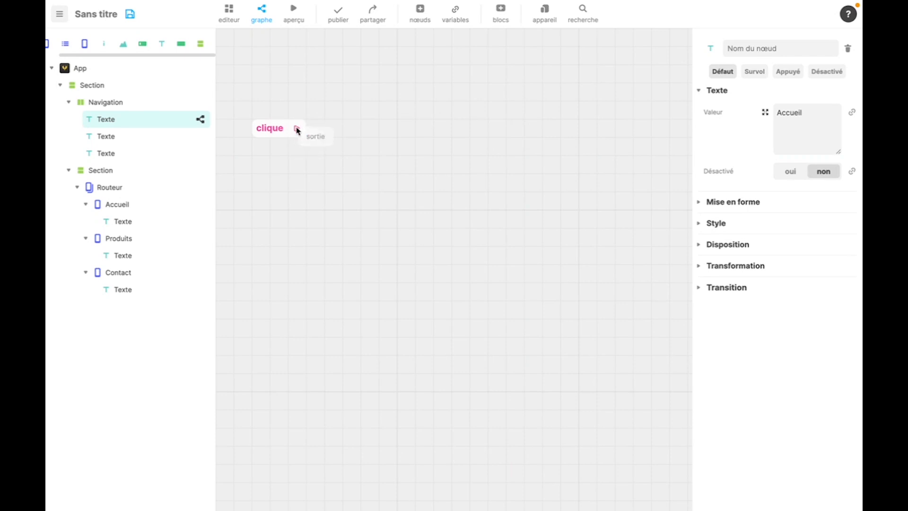
# Step: Connect the clique event's output to a définir variable block for the Section's variable and align the block beside it
pyautogui.moveTo(297, 129); pyautogui.dragTo(383, 134)
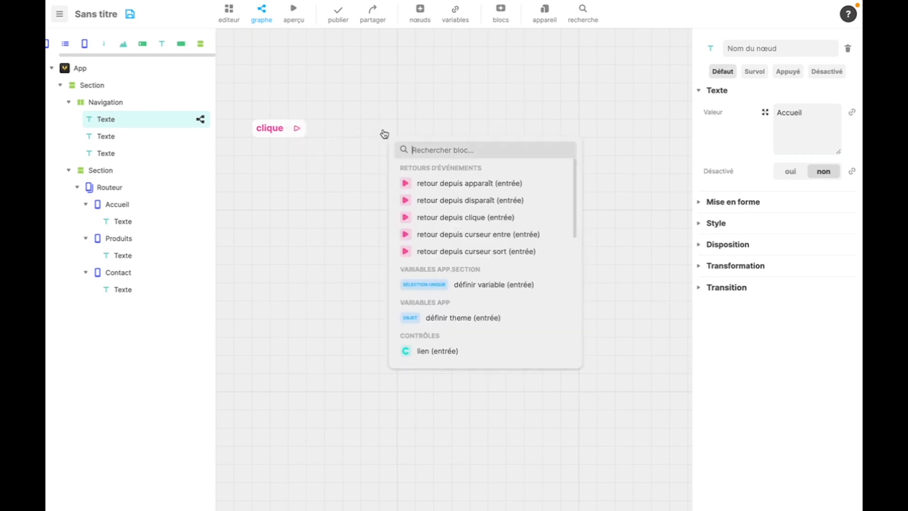
pyautogui.click(484, 284)
pyautogui.moveTo(453, 169); pyautogui.dragTo(394, 156)
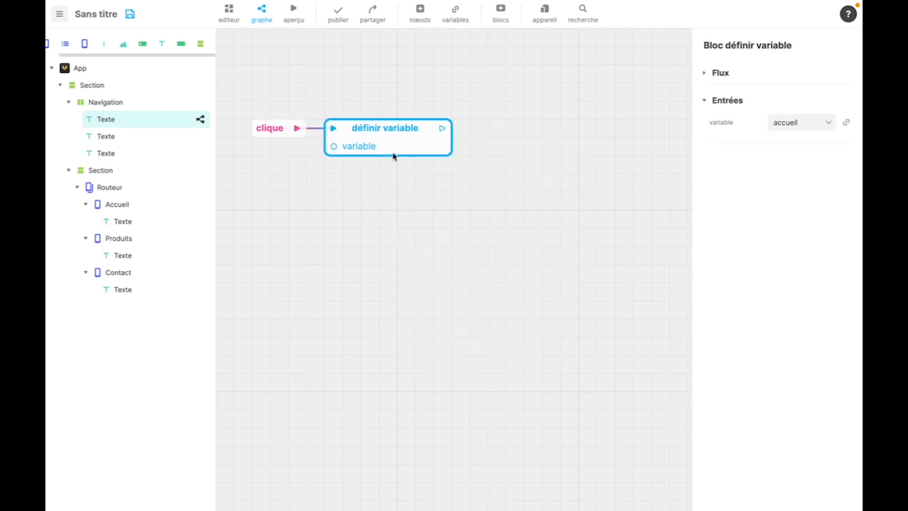
# Step: Rename the Section's selection variable to route courante
pyautogui.click(458, 19)
pyautogui.doubleClick(592, 158)
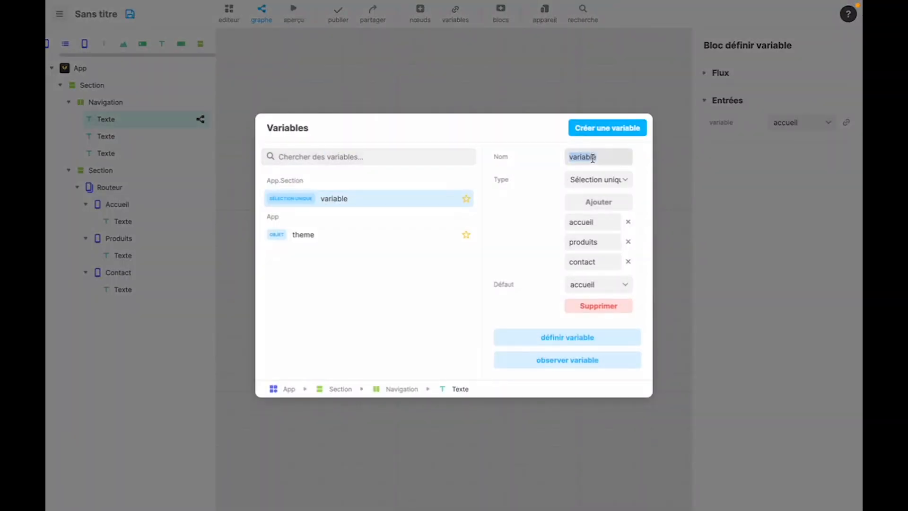
pyautogui.write('route courante')
pyautogui.click(537, 171)
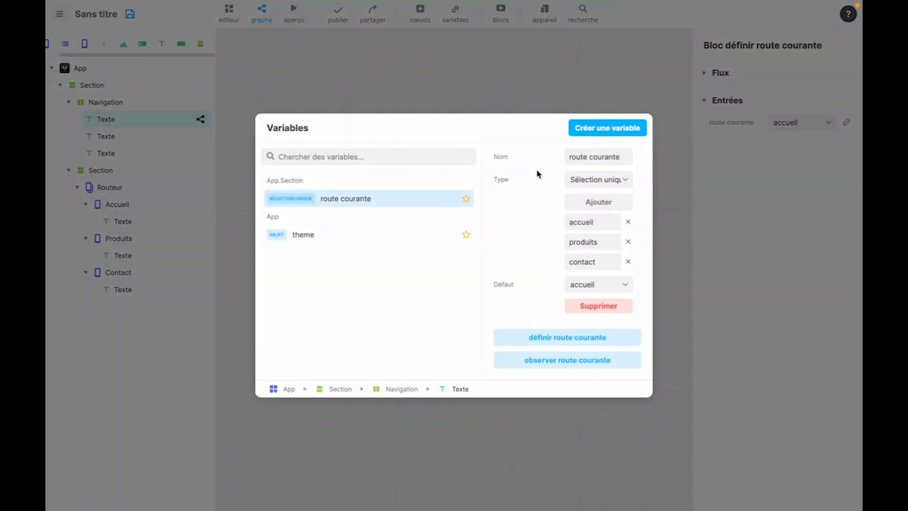
pyautogui.click(481, 75)
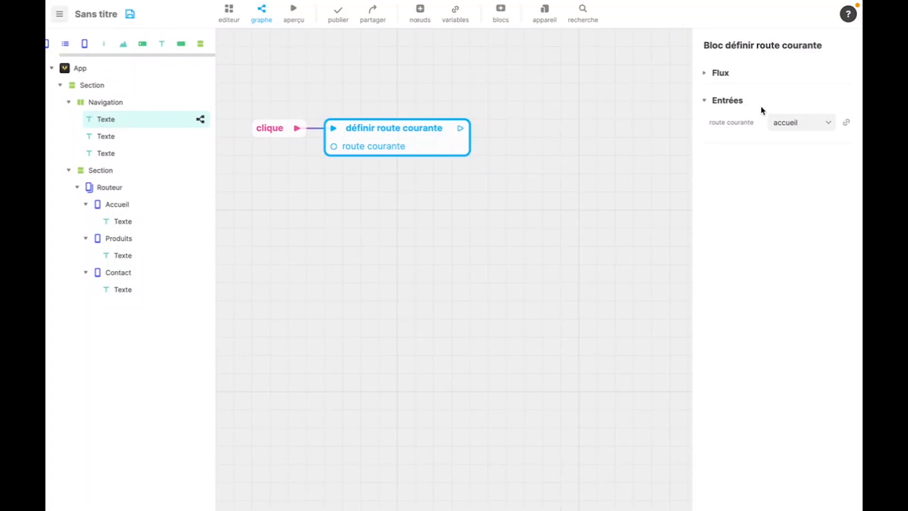
# Step: Set the route courante input of the Accueil text's définir block explicitly to accueil
pyautogui.click(780, 123)
pyautogui.click(790, 134)
pyautogui.click(794, 123)
pyautogui.click(798, 110)
# Step: Add a clique event block to the graph of the Produits text in the Navigation
pyautogui.click(134, 140)
pyautogui.rightClick(277, 148)
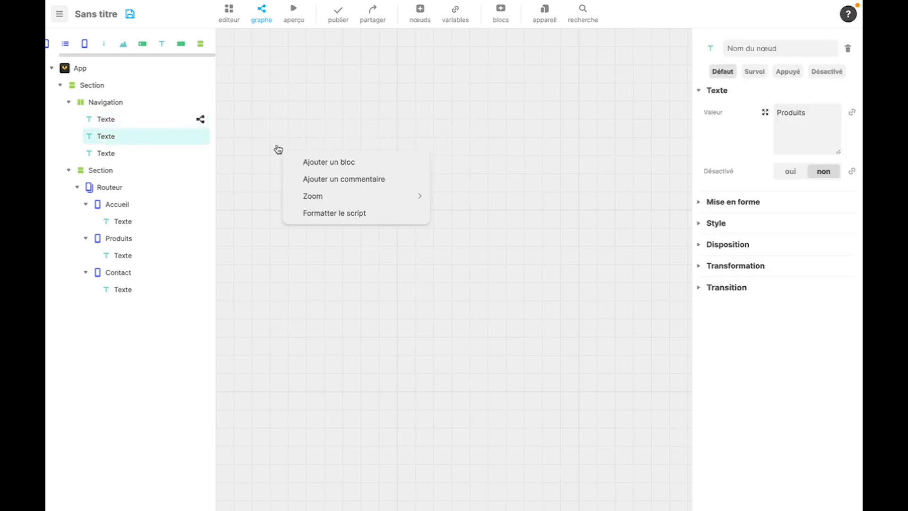
pyautogui.click(310, 162)
pyautogui.click(311, 179)
pyautogui.doubleClick(303, 213)
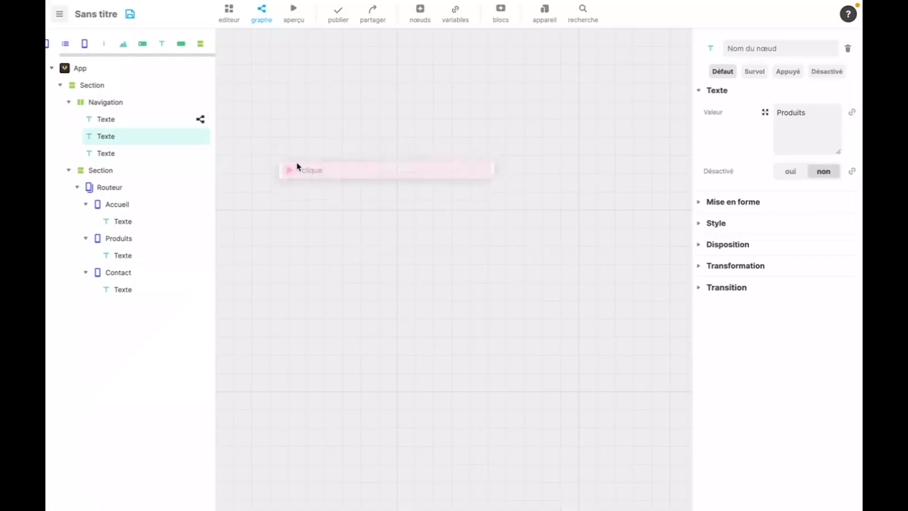
# Step: Connect the Produits text's clique event to a définir route courante block and set its value to produits
pyautogui.moveTo(297, 146); pyautogui.dragTo(363, 146)
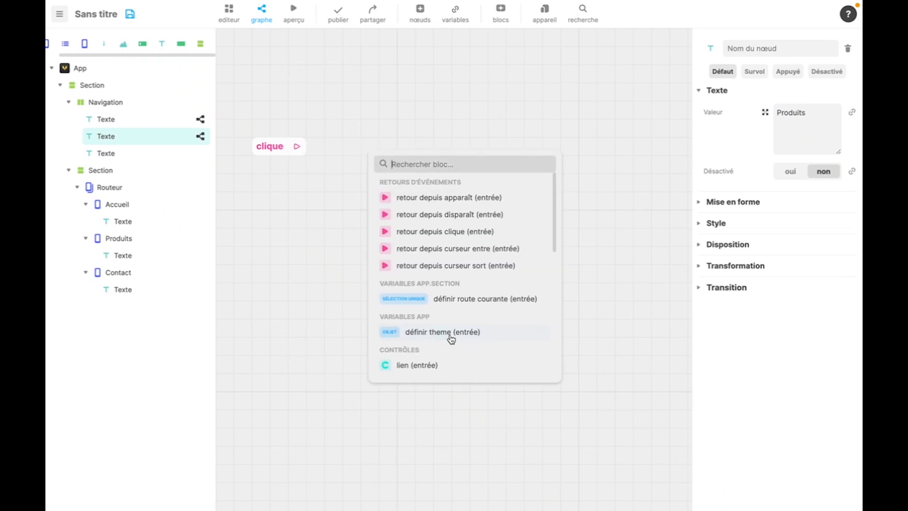
pyautogui.click(477, 300)
pyautogui.click(406, 159)
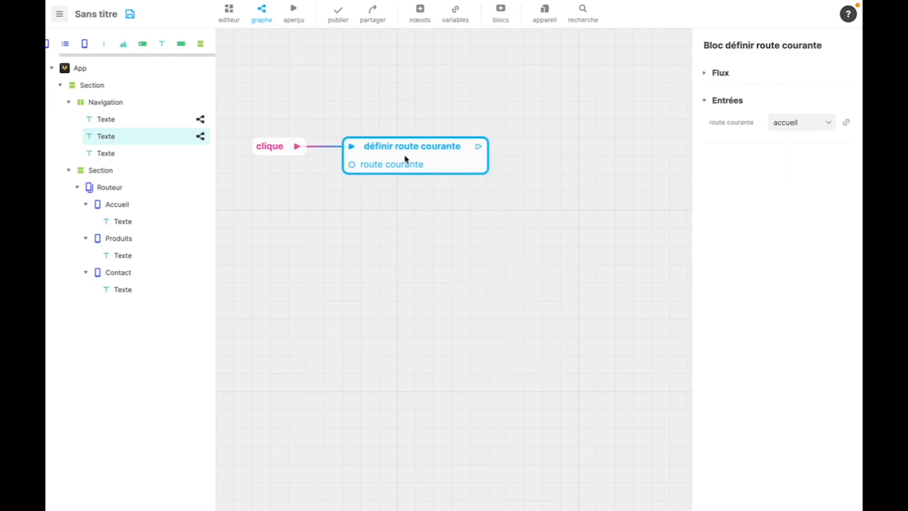
pyautogui.click(776, 127)
pyautogui.click(790, 135)
# Step: Add a clique event block to the graph of the Contact text in the Navigation
pyautogui.click(183, 154)
pyautogui.rightClick(417, 165)
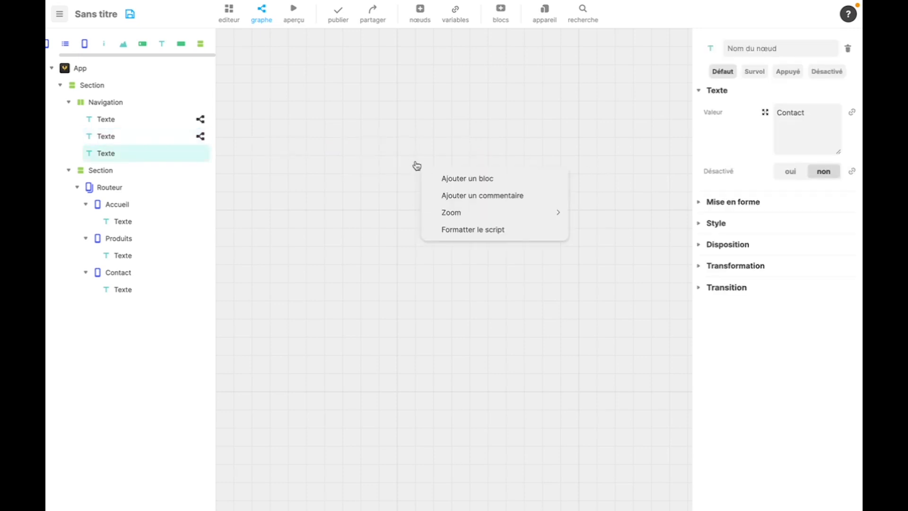
pyautogui.click(446, 182)
pyautogui.click(350, 175)
pyautogui.click(313, 211)
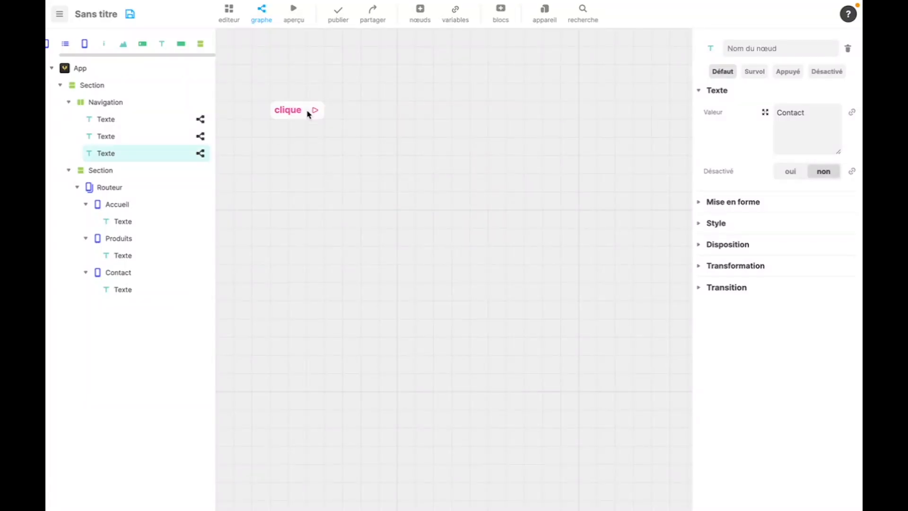
# Step: Connect the Contact text's clique event to a définir route courante block and set its value to contact
pyautogui.moveTo(317, 112); pyautogui.dragTo(395, 126)
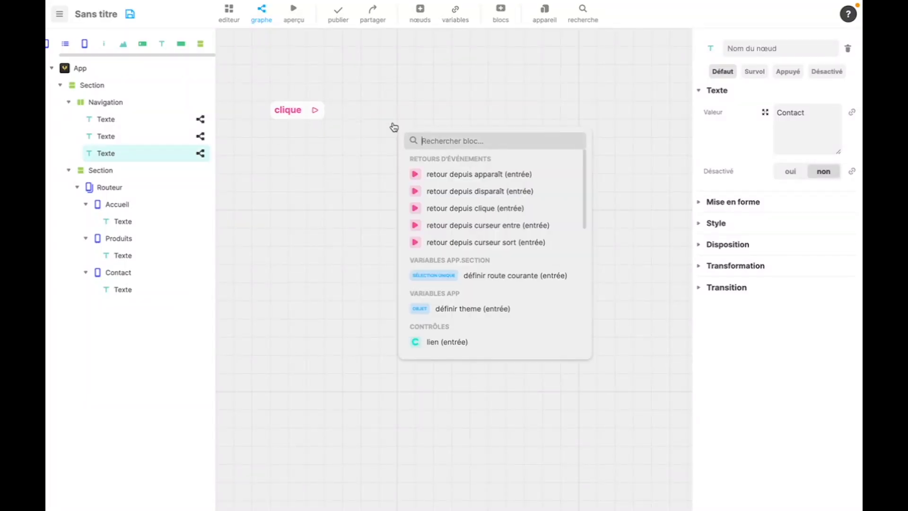
pyautogui.click(480, 279)
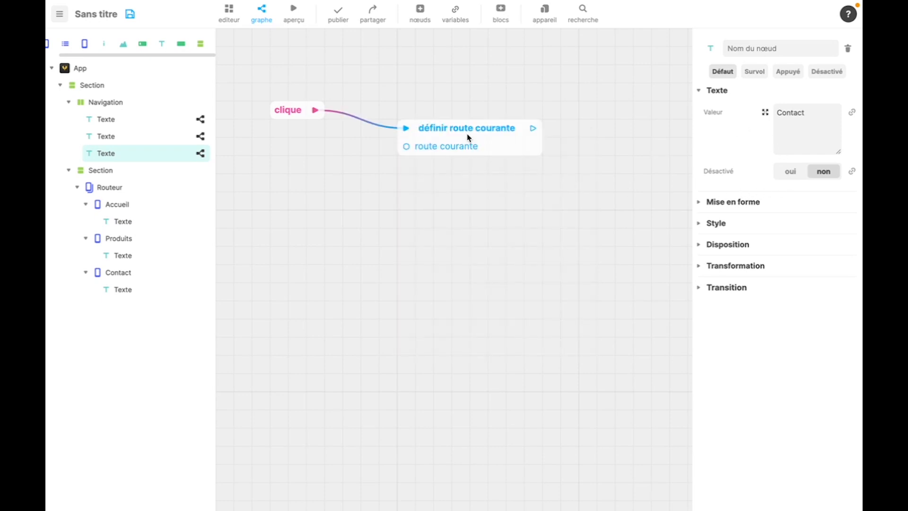
pyautogui.click(801, 123)
pyautogui.click(801, 146)
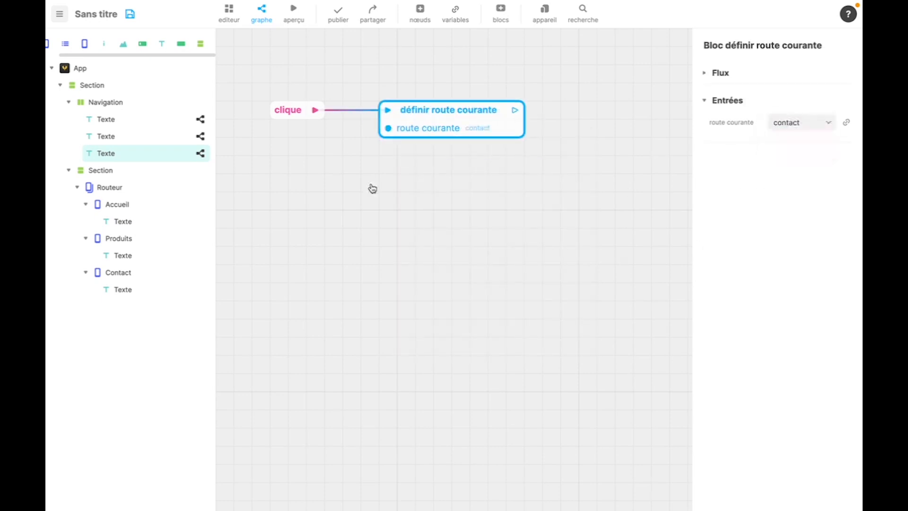
pyautogui.click(372, 188)
# Step: Add an observer route courante block to the graph of the Routeur
pyautogui.click(121, 188)
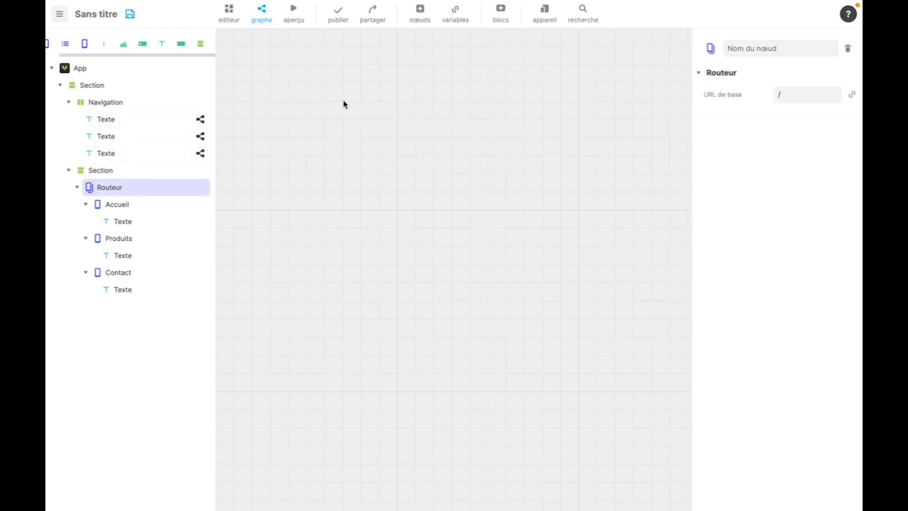
pyautogui.click(450, 14)
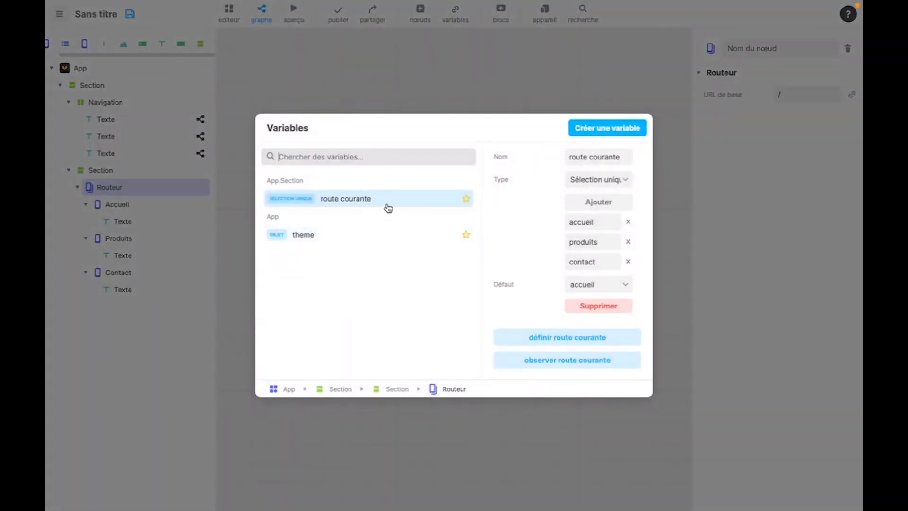
pyautogui.click(552, 362)
pyautogui.moveTo(283, 44); pyautogui.dragTo(322, 164)
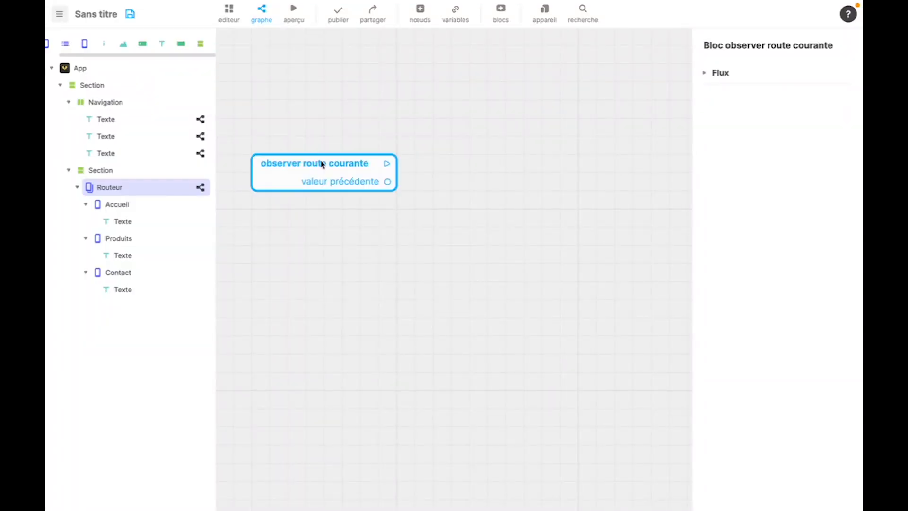
# Step: Connect the observer block to a switch sélection unique block and link its sélection unique input to route courante
pyautogui.moveTo(392, 168); pyautogui.dragTo(539, 155)
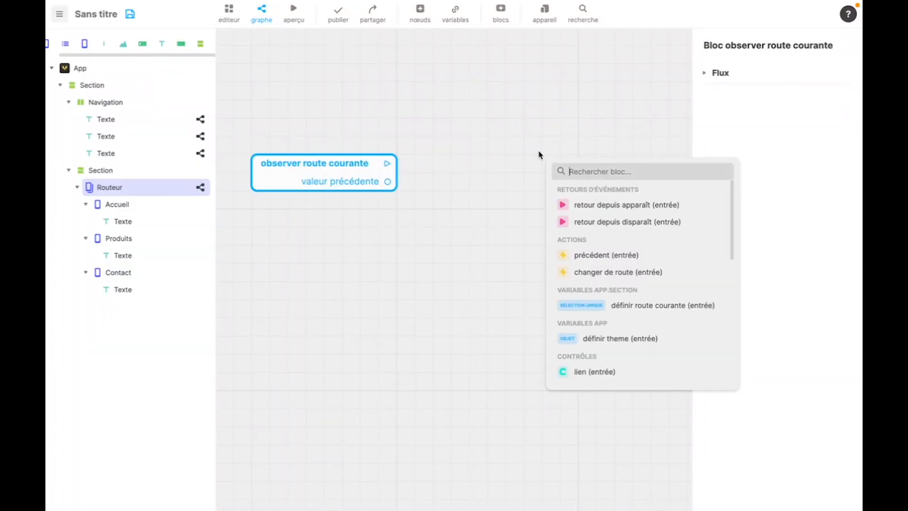
pyautogui.write('sw')
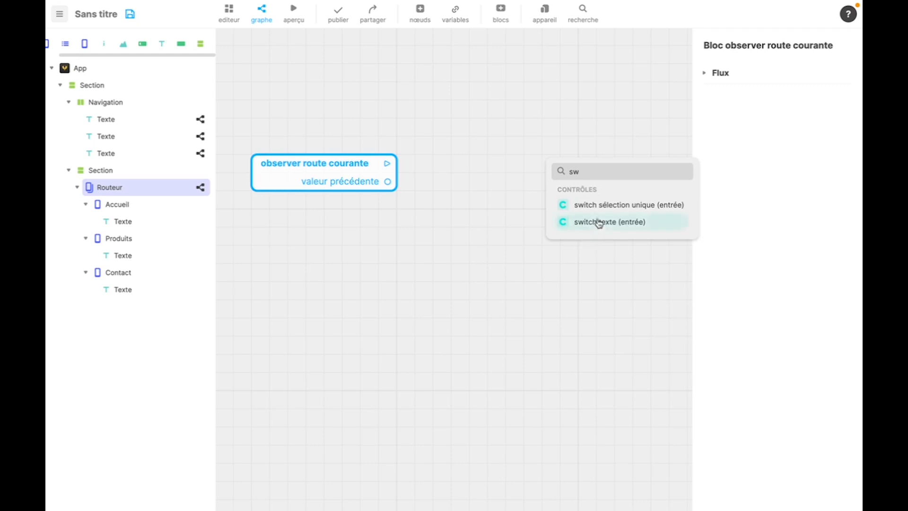
pyautogui.click(596, 214)
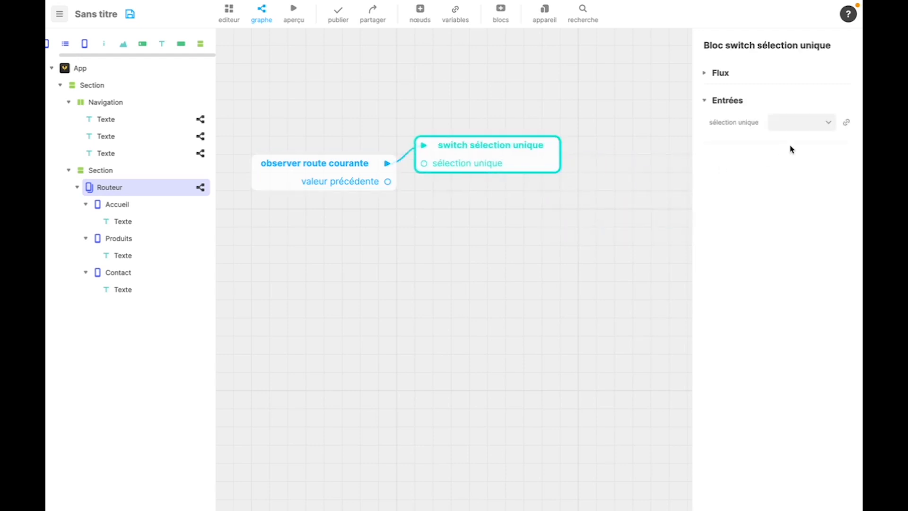
pyautogui.click(846, 123)
pyautogui.click(808, 179)
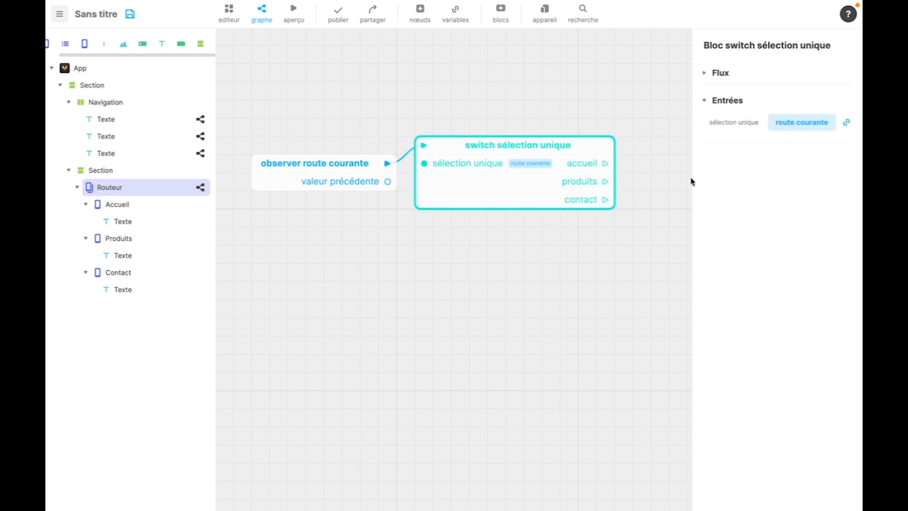
pyautogui.click(615, 118)
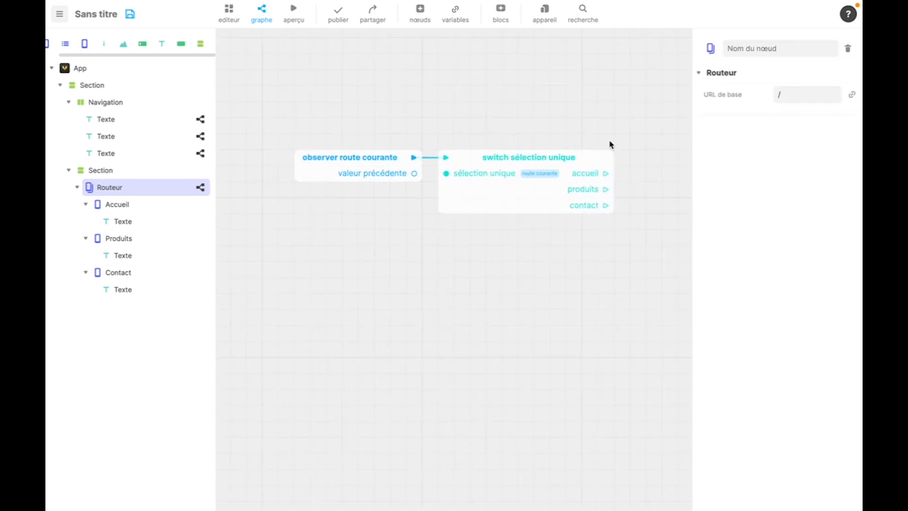
# Step: Connect the switch's accueil output to a changer de route block and place the block beside the switch
pyautogui.rightClick(527, 186)
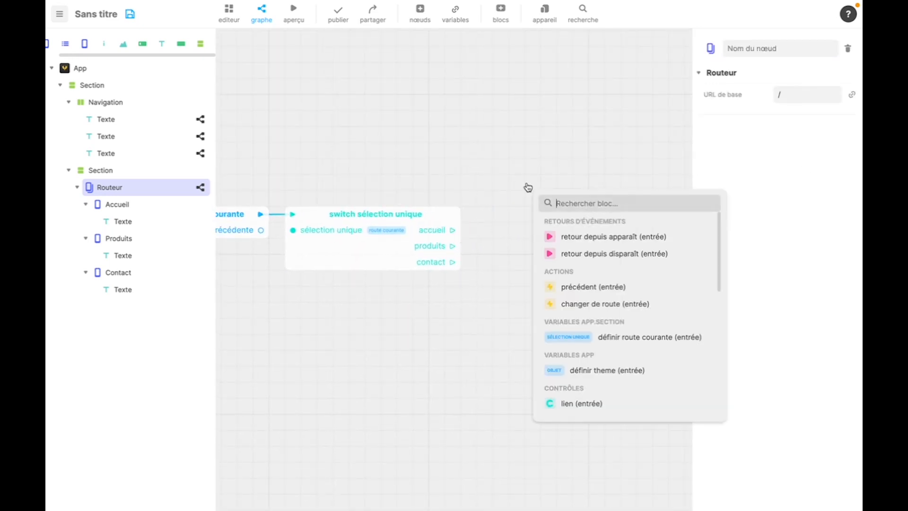
pyautogui.click(605, 305)
pyautogui.moveTo(595, 206); pyautogui.dragTo(554, 212)
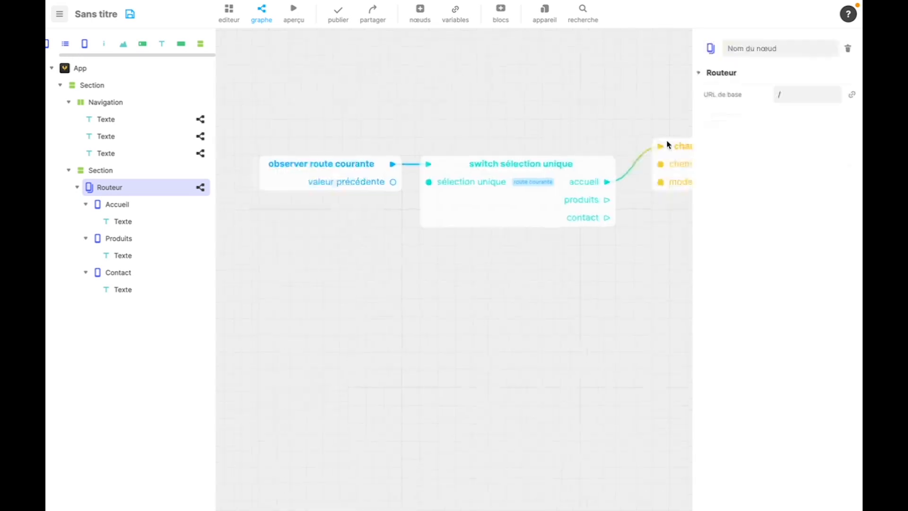
pyautogui.scroll(-2, 667, 145)
pyautogui.moveTo(678, 230); pyautogui.dragTo(598, 269)
pyautogui.click(635, 208)
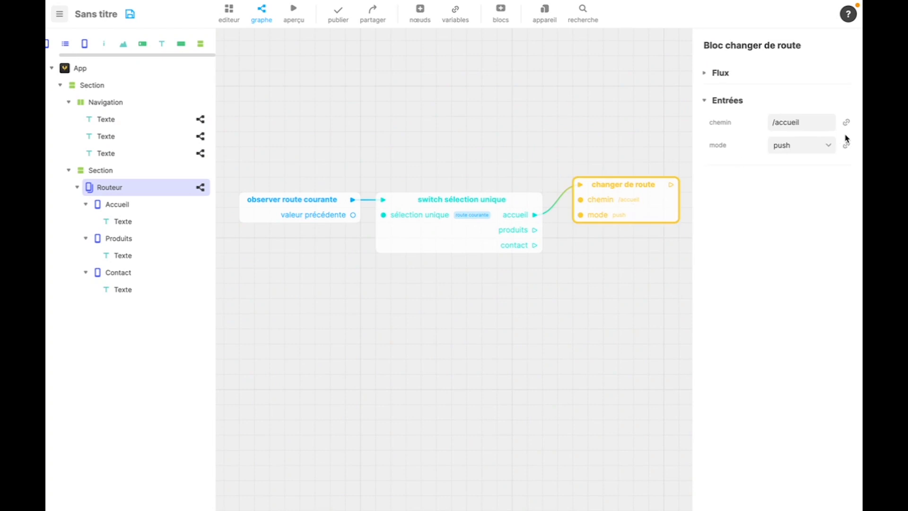
# Step: Set the accueil route block's chemin to / and connect the switch's produits output to a changer de route block with chemin /produits
pyautogui.click(814, 124)
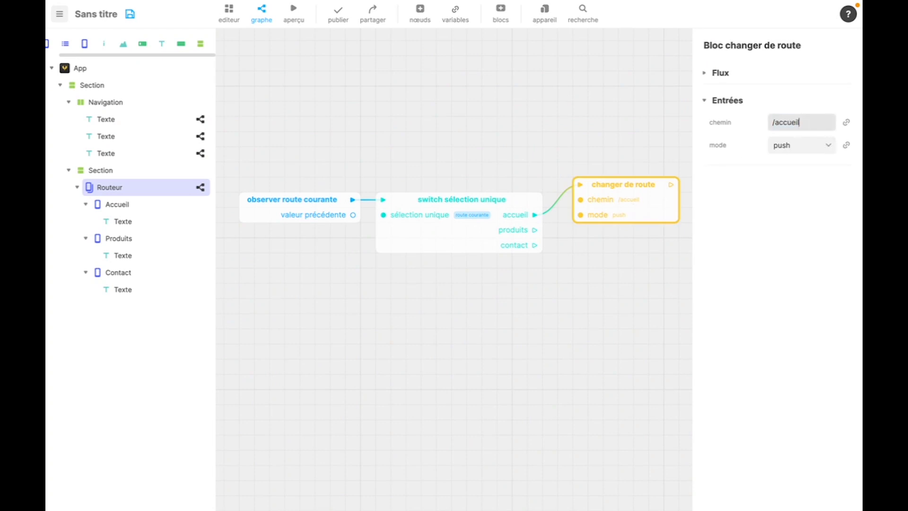
pyautogui.write('/')
pyautogui.moveTo(533, 231); pyautogui.dragTo(594, 250)
pyautogui.click(643, 373)
pyautogui.click(777, 119)
pyautogui.write('/p')
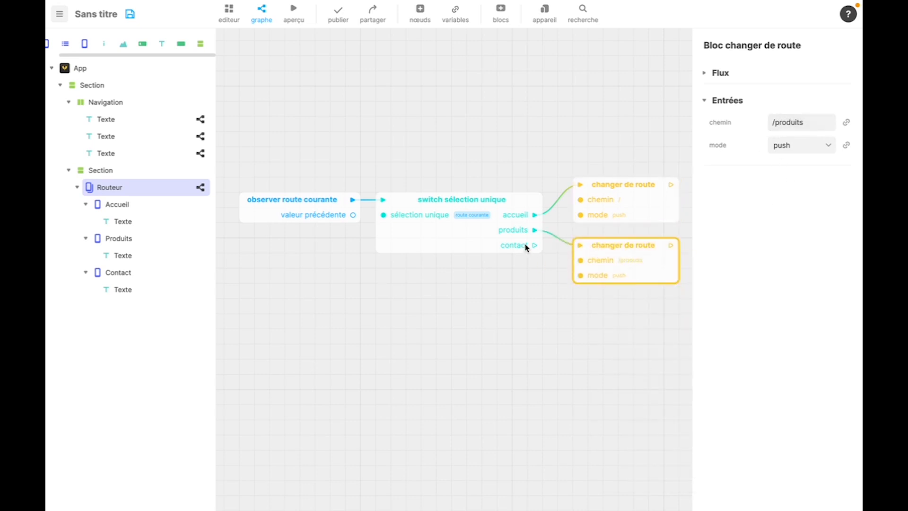
# Step: Connect the switch's contact output to a changer de route block, align it below the others and set its chemin to /contact
pyautogui.moveTo(526, 247); pyautogui.dragTo(592, 346)
pyautogui.click(652, 221)
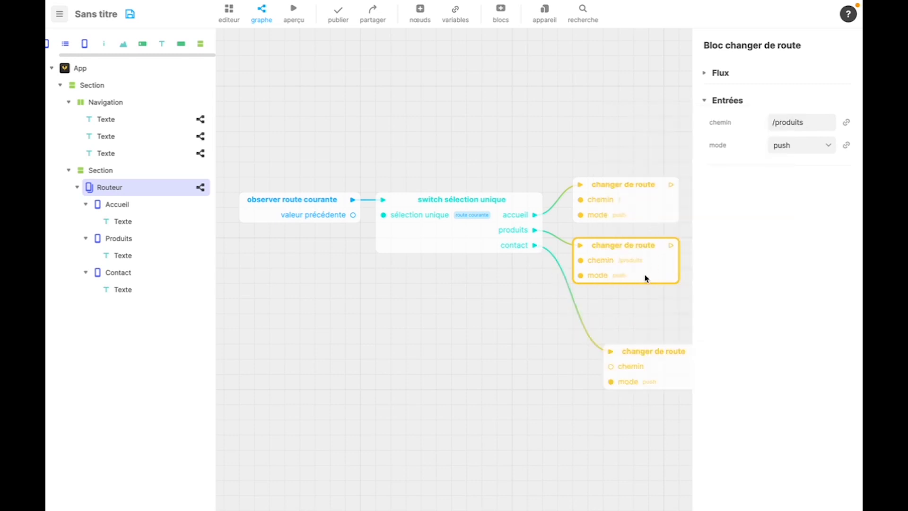
pyautogui.moveTo(648, 361); pyautogui.dragTo(614, 325)
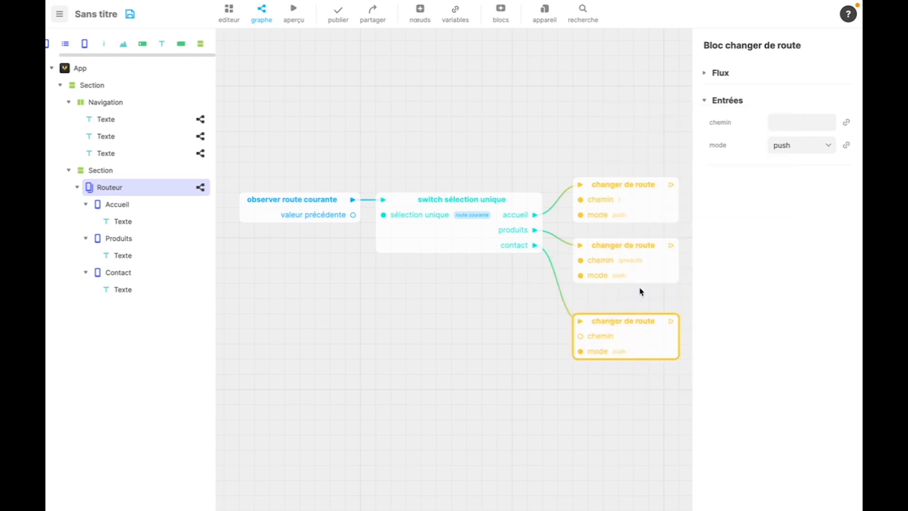
pyautogui.click(807, 126)
pyautogui.write('/contact')
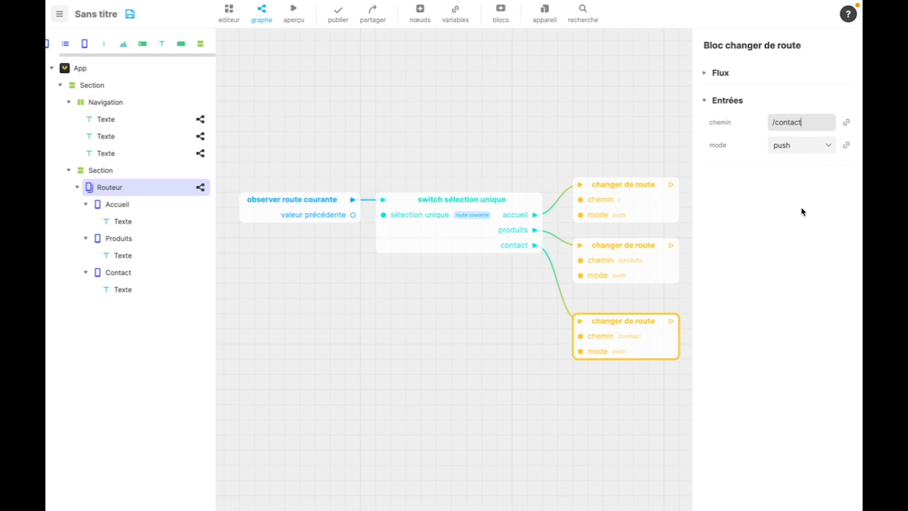
pyautogui.click(806, 214)
pyautogui.moveTo(681, 290); pyautogui.dragTo(596, 272)
pyautogui.scroll(-2, 583, 256)
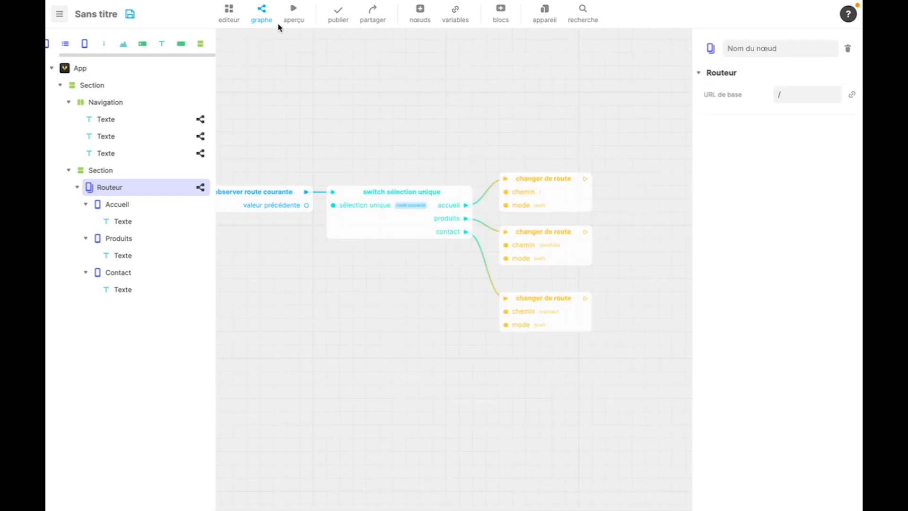
# Step: Preview the app and test switching between the Accueil, Produits and Contact pages with the navigation texts
pyautogui.click(125, 74)
pyautogui.click(232, 16)
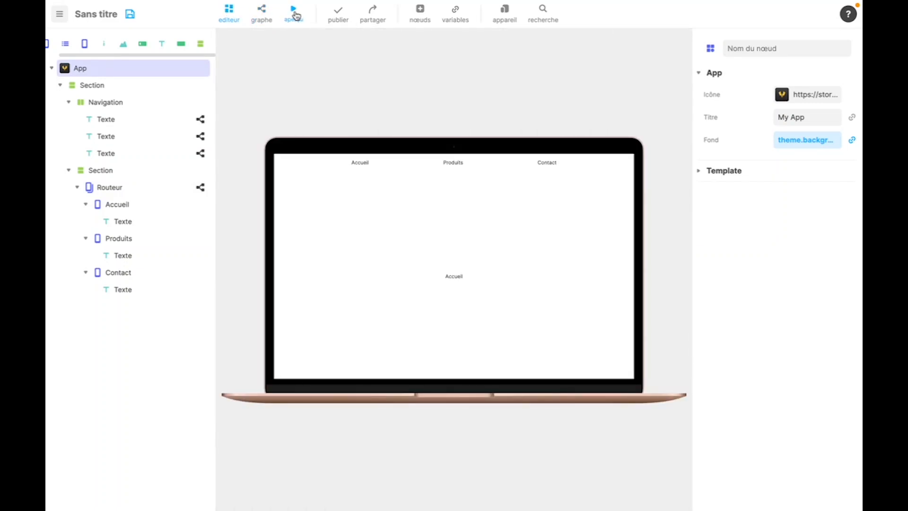
pyautogui.click(294, 13)
pyautogui.click(453, 85)
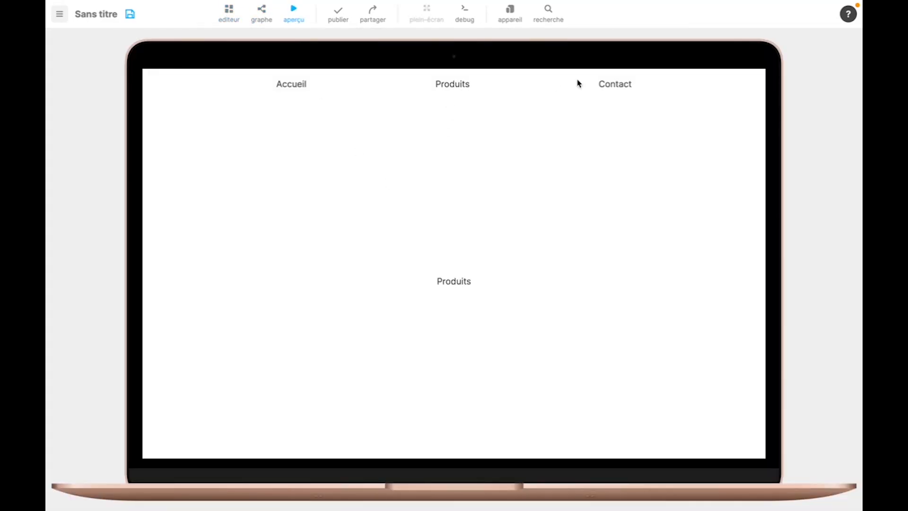
pyautogui.click(631, 86)
pyautogui.click(458, 85)
pyautogui.click(298, 85)
pyautogui.click(452, 86)
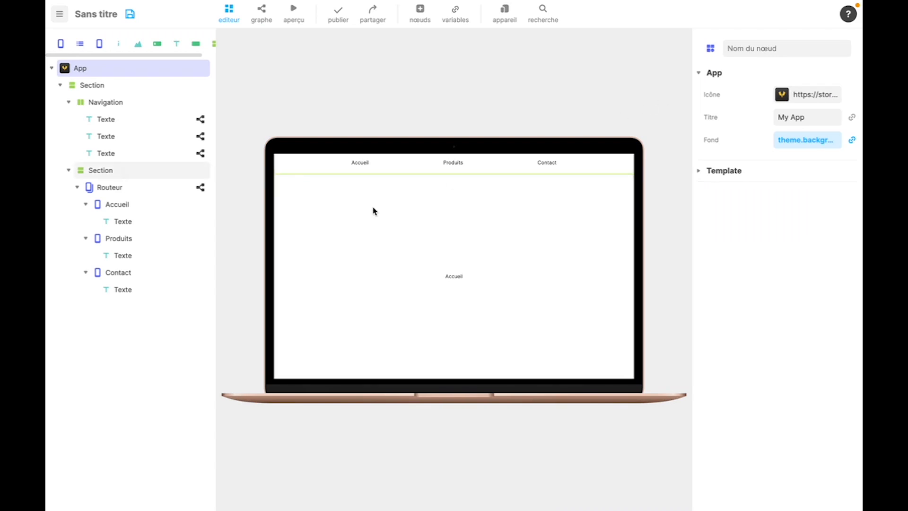
# Step: Add a new Route node inside the Routeur and name it Produit
pyautogui.moveTo(101, 46); pyautogui.dragTo(120, 190)
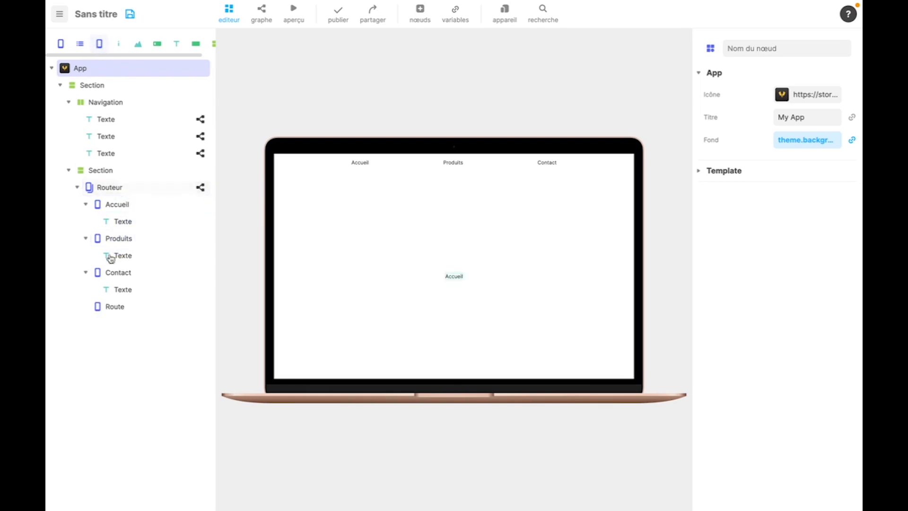
pyautogui.doubleClick(111, 307)
pyautogui.write('Produi')
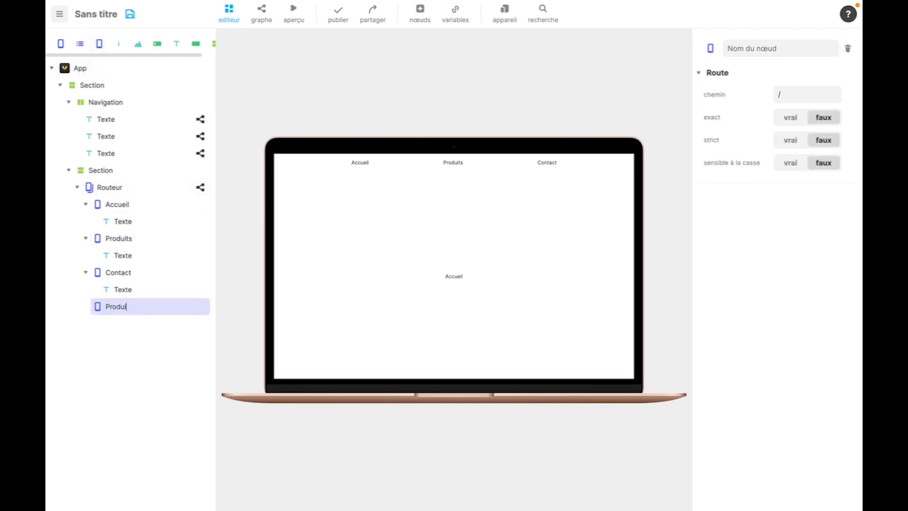
pyautogui.press('Return')
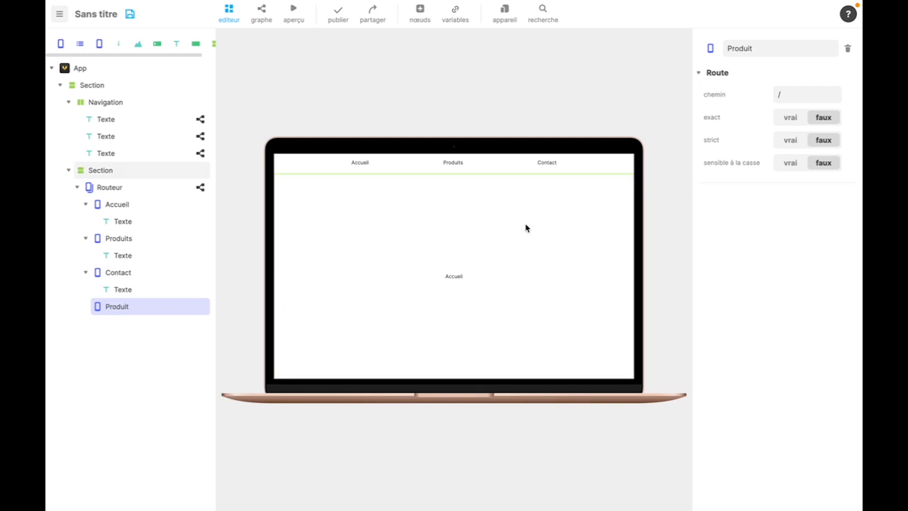
# Step: Set the Produit route's chemin to /produit/:id and its exact option to vrai
pyautogui.click(792, 100)
pyautogui.write('produit')
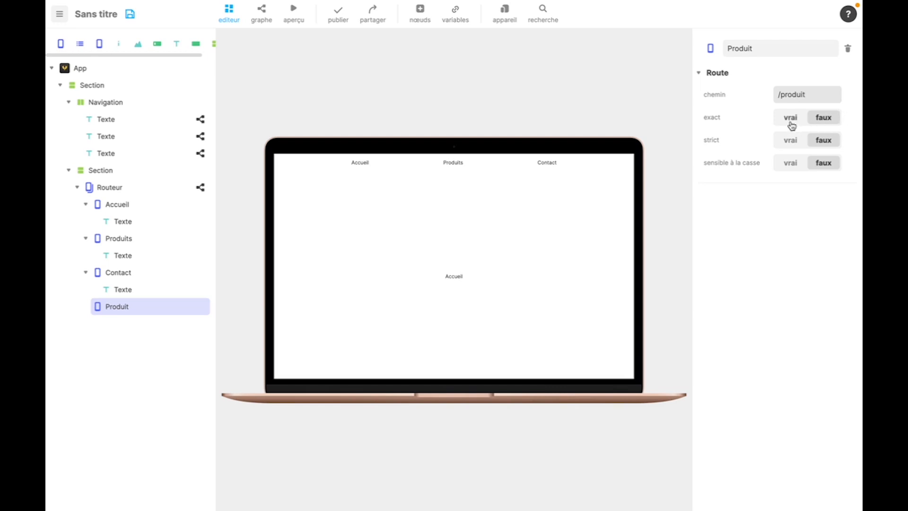
pyautogui.click(790, 121)
pyautogui.click(814, 90)
pyautogui.press('Right')
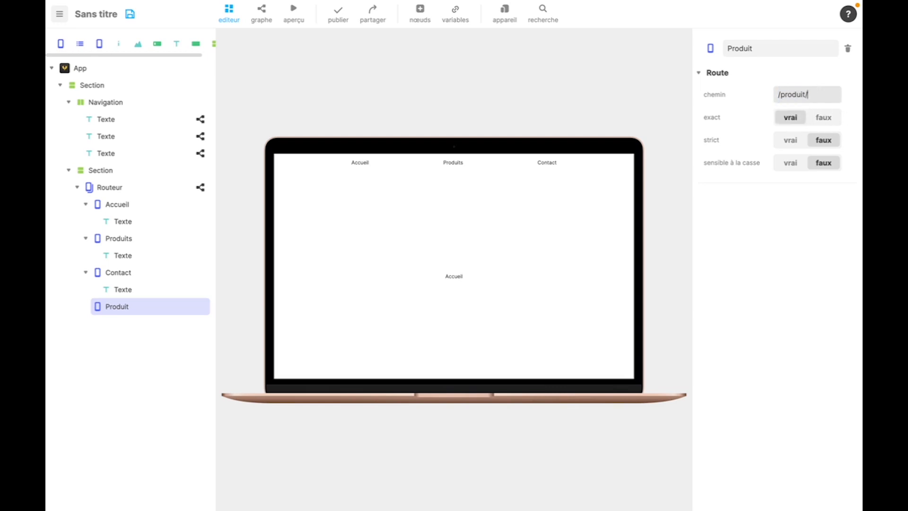
pyautogui.click(808, 207)
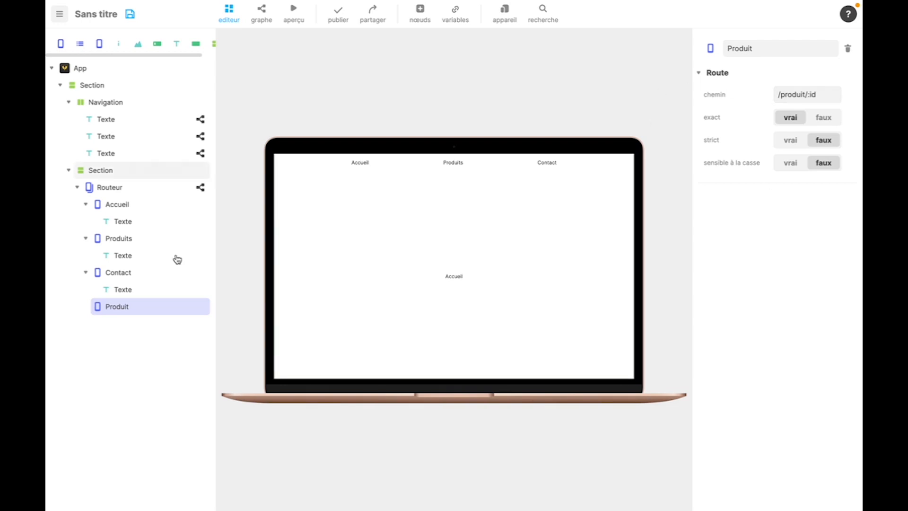
# Step: Add a text node to the Produit route and link its value to routeParams.id
pyautogui.click(114, 307)
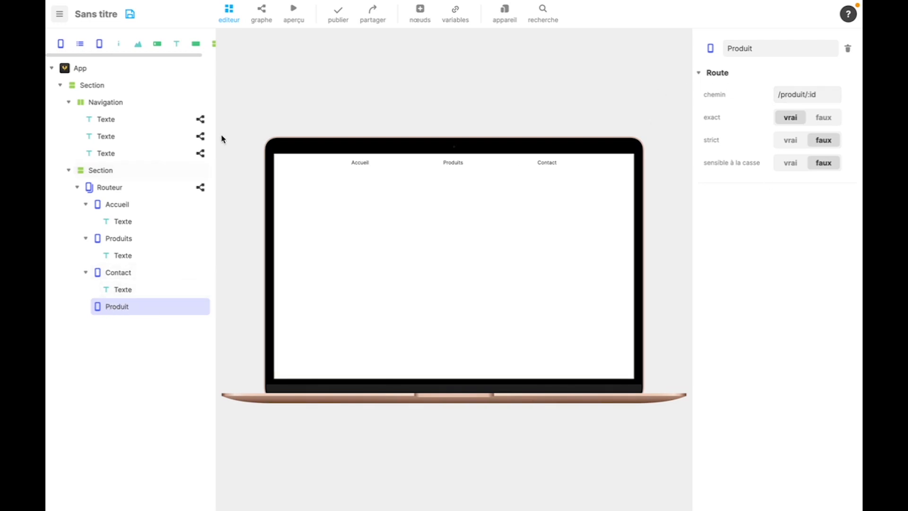
pyautogui.moveTo(177, 43); pyautogui.dragTo(145, 309)
pyautogui.click(453, 277)
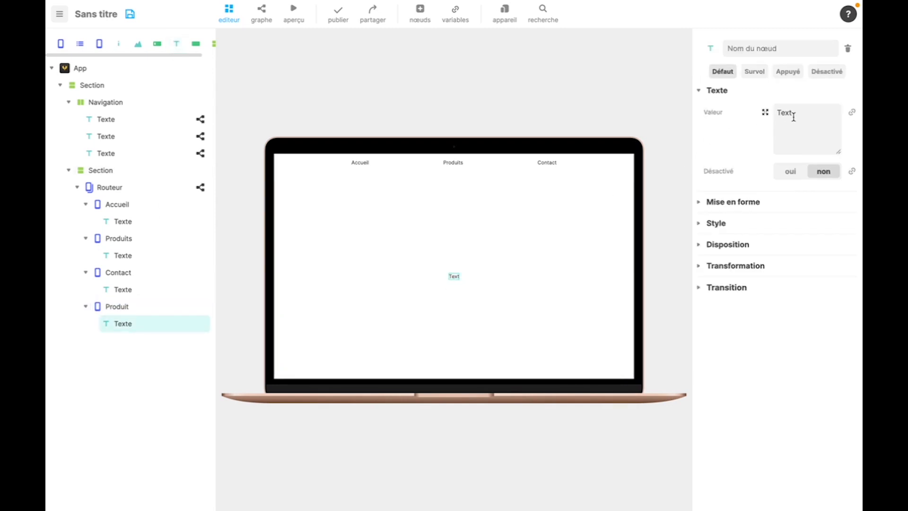
pyautogui.click(851, 116)
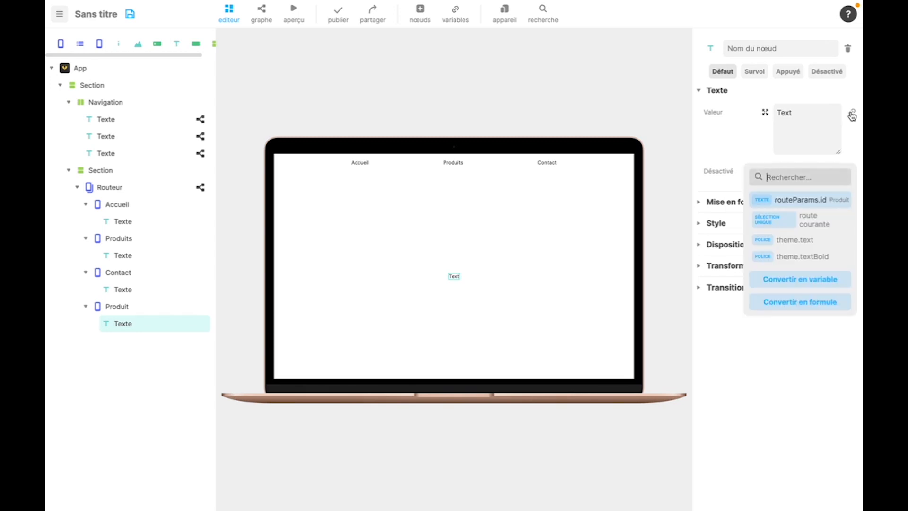
pyautogui.click(821, 204)
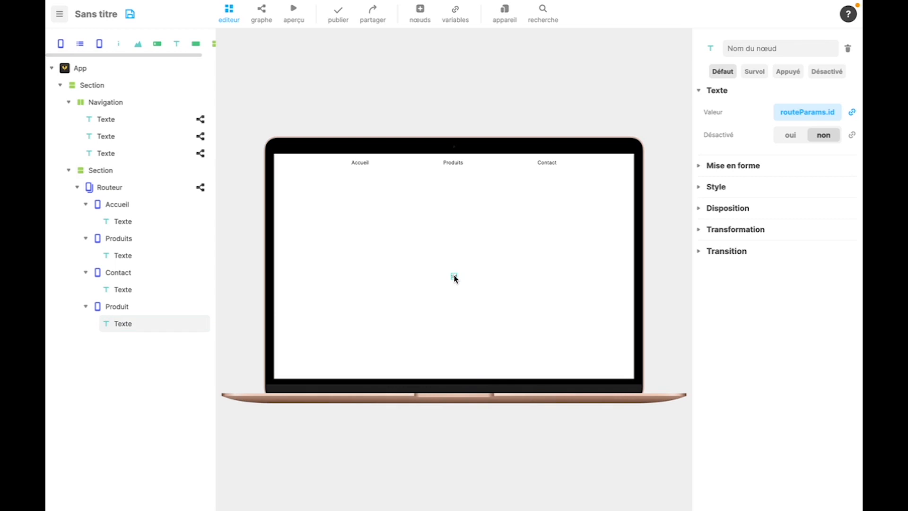
# Step: Wrap the Produits route's text in a Section and rename the text node Produit 1
pyautogui.click(136, 259)
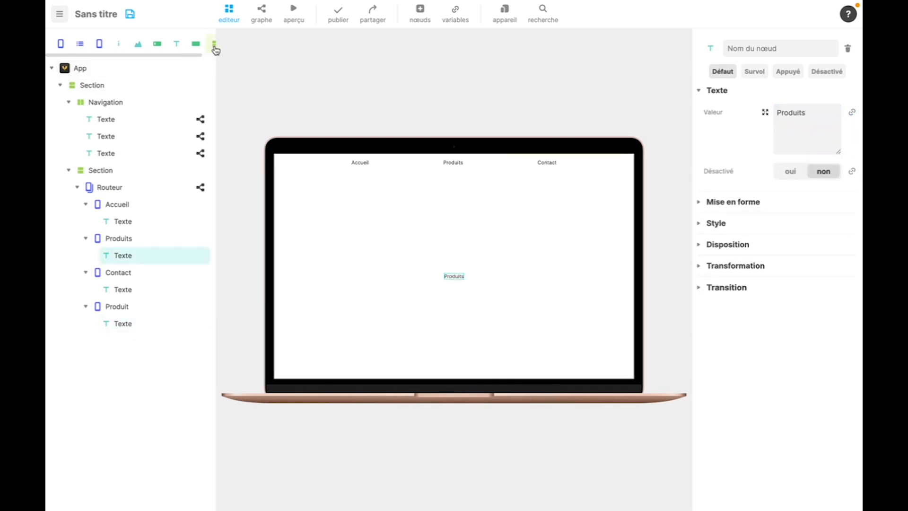
pyautogui.moveTo(214, 44); pyautogui.dragTo(127, 261)
pyautogui.doubleClick(129, 274)
pyautogui.write('Pr')
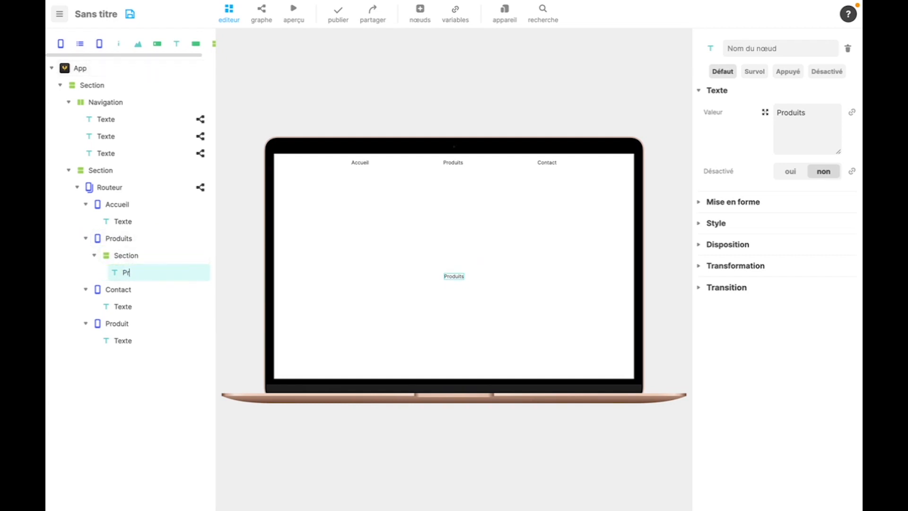
pyautogui.write('oduit 1')
# Step: Duplicate the Produit 1 node twice and rename the copies Produit 2 and Produit 3
pyautogui.rightClick(131, 274)
pyautogui.click(116, 360)
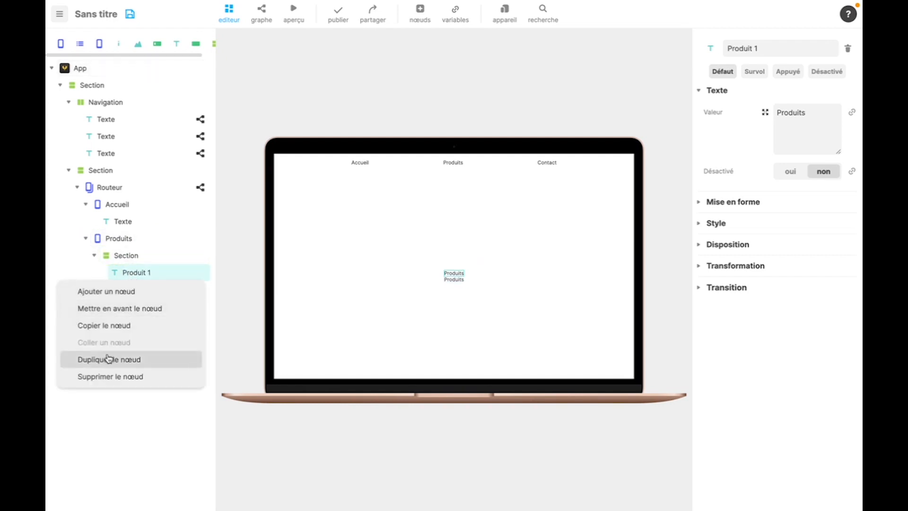
pyautogui.click(116, 376)
pyautogui.doubleClick(138, 291)
pyautogui.press('BackSpace')
pyautogui.write('2')
pyautogui.doubleClick(149, 309)
pyautogui.press('BackSpace')
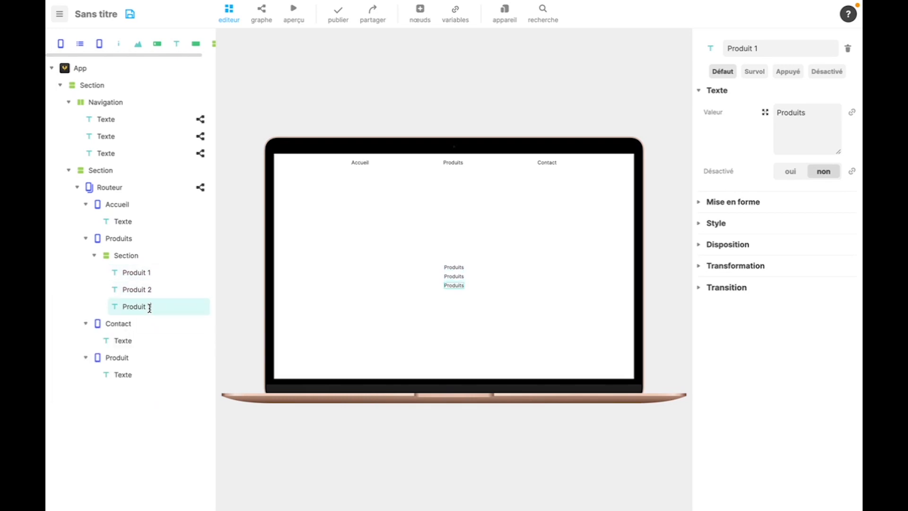
pyautogui.write('3')
# Step: Set the text values of the three product nodes to Produit 1, Produit 2 and Produit 3 respectively
pyautogui.click(142, 273)
pyautogui.click(804, 112)
pyautogui.press('BackSpace')
pyautogui.write('1')
pyautogui.click(163, 291)
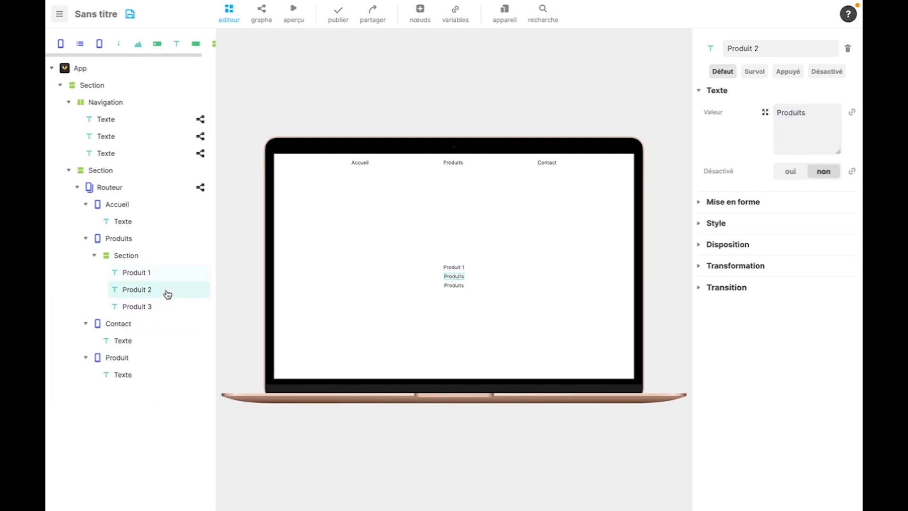
pyautogui.click(806, 112)
pyautogui.press('BackSpace')
pyautogui.write('2')
pyautogui.click(454, 285)
pyautogui.click(806, 113)
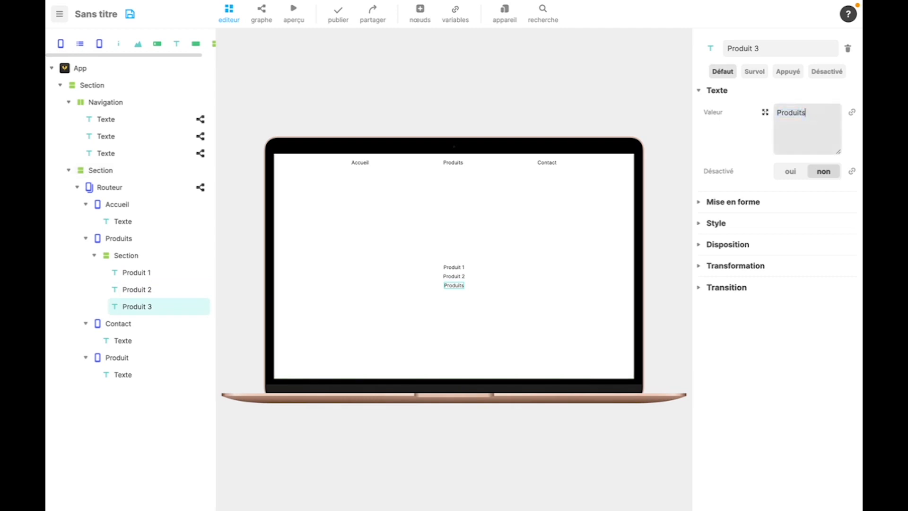
pyautogui.press('BackSpace')
pyautogui.write('3')
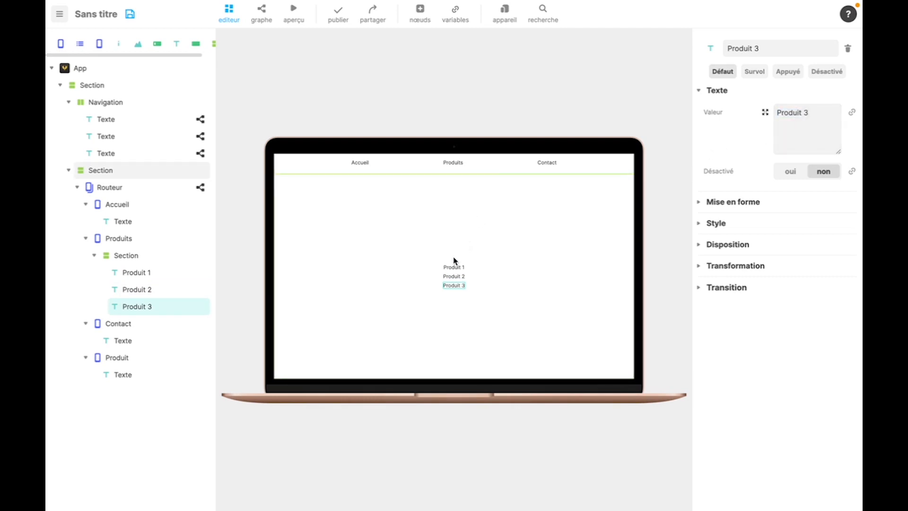
# Step: Add a clique event block to the graph of the Produit 1 text
pyautogui.click(171, 279)
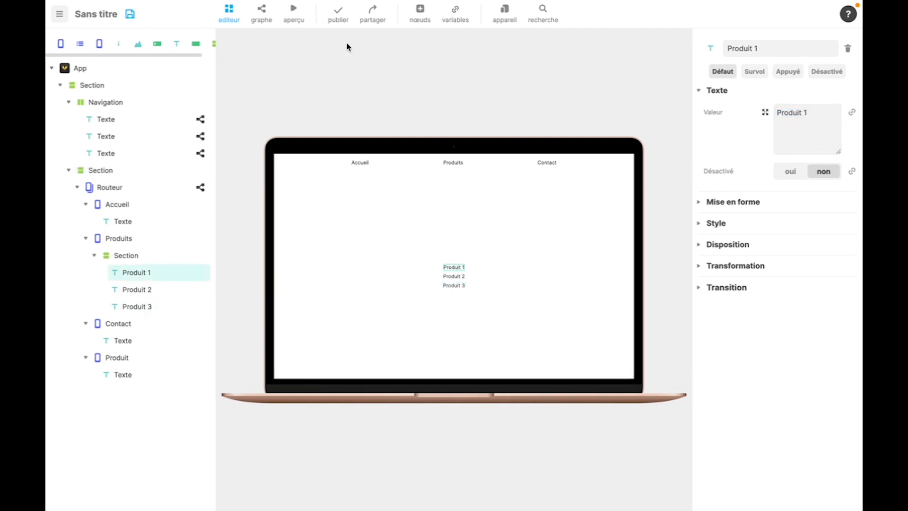
pyautogui.click(262, 14)
pyautogui.rightClick(325, 107)
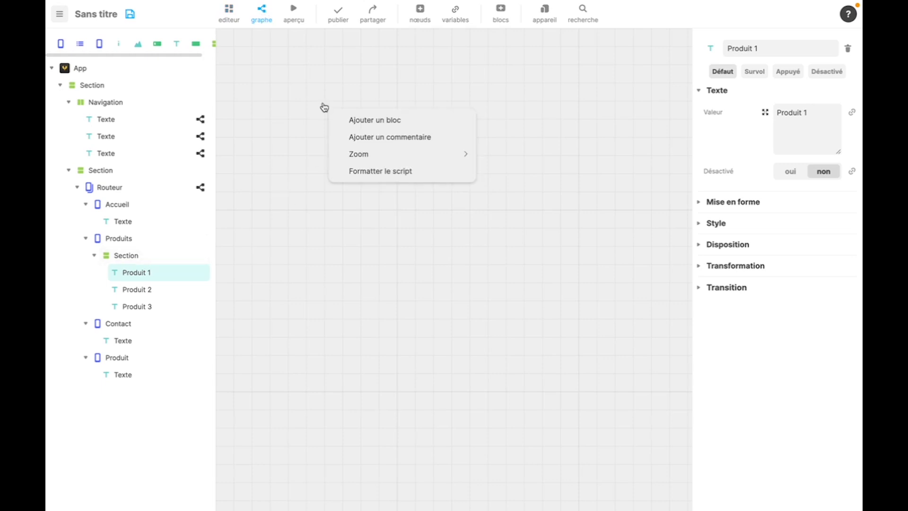
pyautogui.click(350, 120)
pyautogui.moveTo(340, 166); pyautogui.dragTo(316, 136)
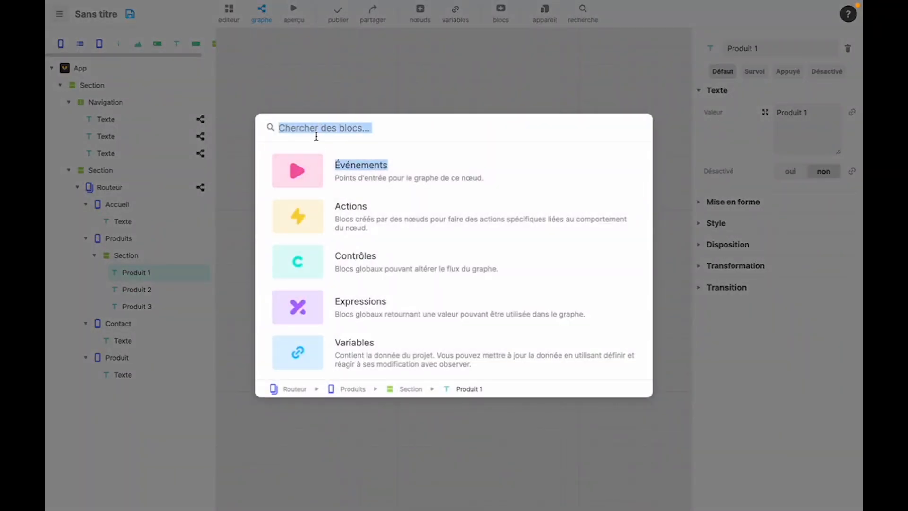
pyautogui.click(313, 165)
pyautogui.click(291, 213)
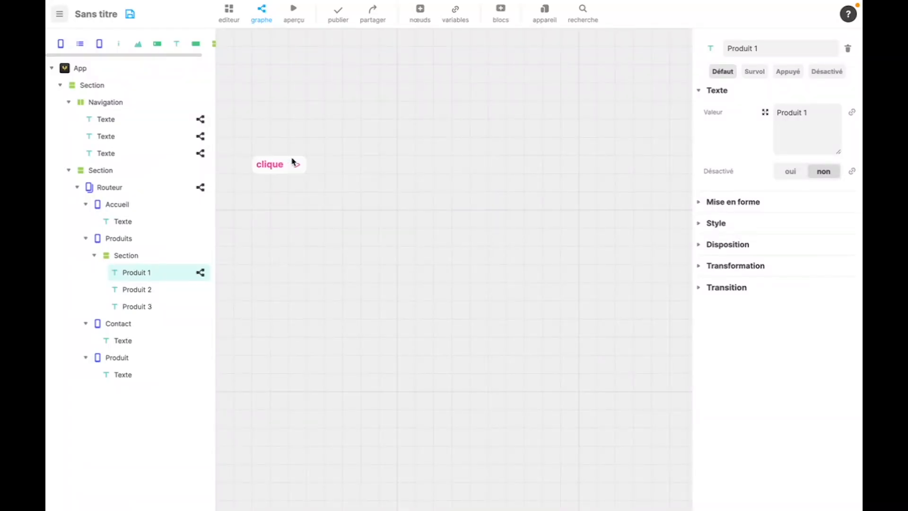
# Step: Connect Produit 1's clique event to a changer de route block with chemin /produit/1
pyautogui.moveTo(305, 168); pyautogui.dragTo(387, 168)
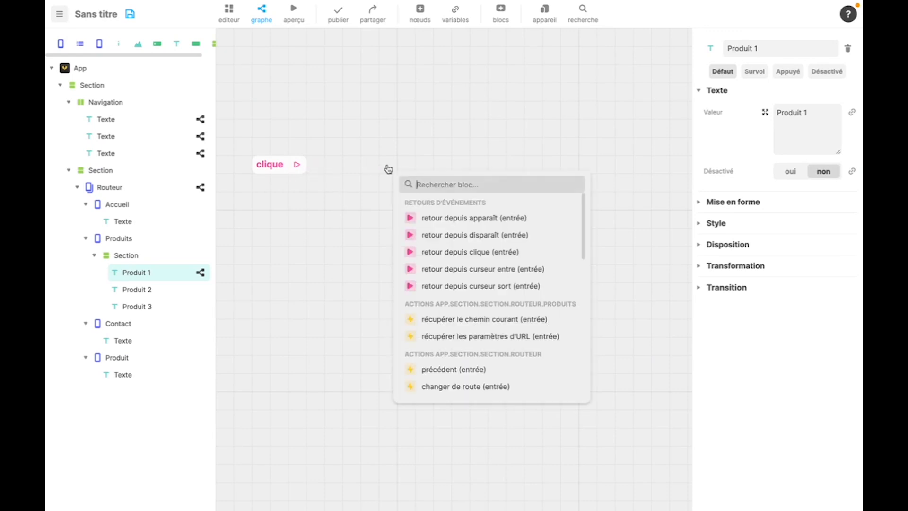
pyautogui.click(446, 387)
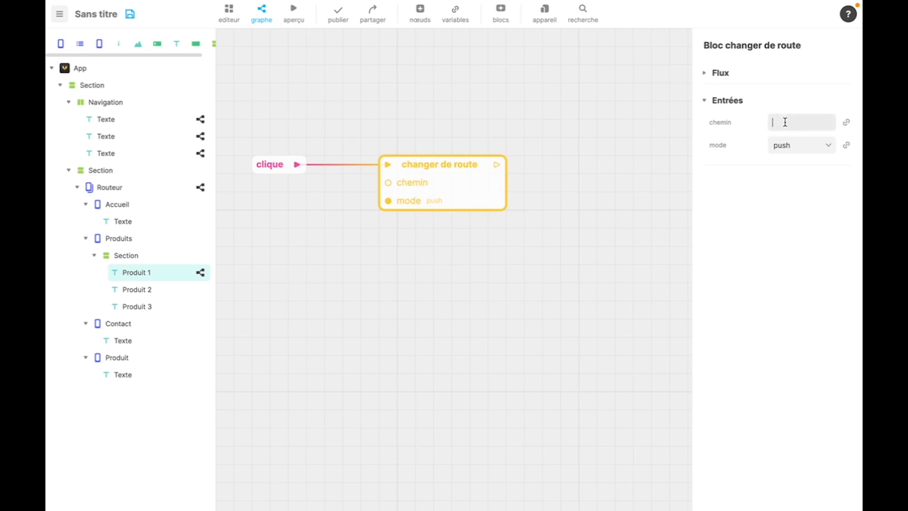
pyautogui.click(190, 291)
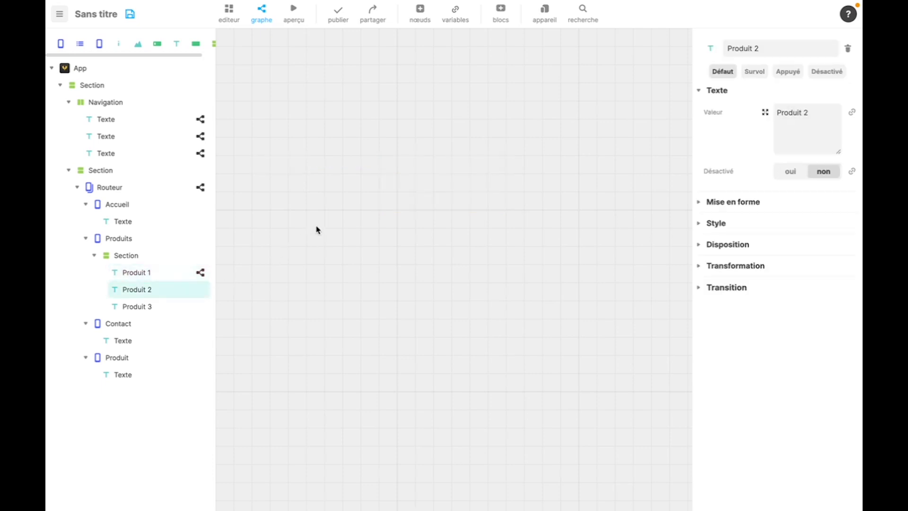
# Step: Copy Produit 1's connected clique and changer de route blocks into Produit 2's graph and set the chemin to /produit/2
pyautogui.click(181, 272)
pyautogui.moveTo(279, 112); pyautogui.dragTo(427, 219)
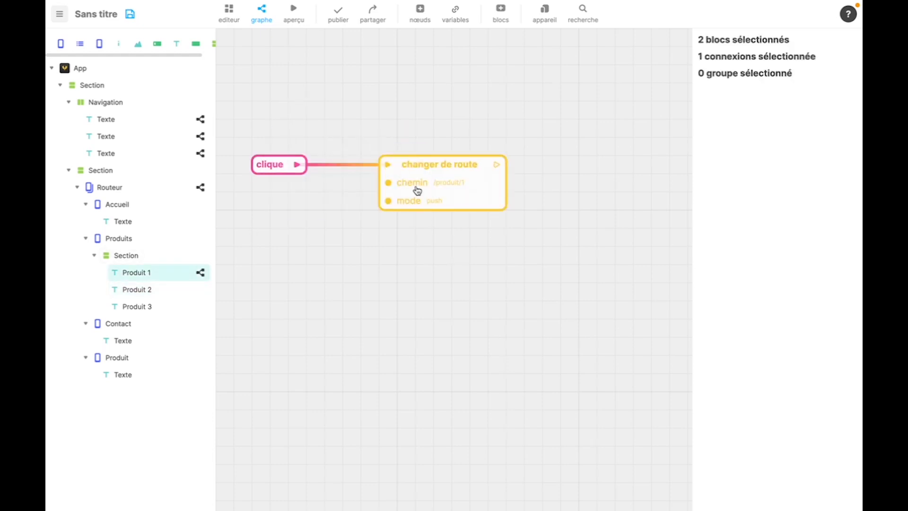
pyautogui.rightClick(420, 194)
pyautogui.click(467, 204)
pyautogui.click(137, 289)
pyautogui.rightClick(299, 214)
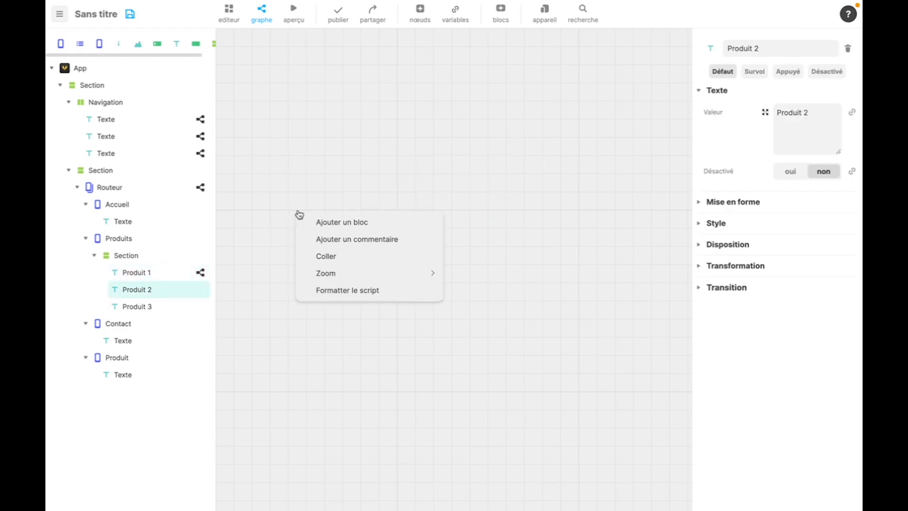
pyautogui.click(327, 257)
pyautogui.click(507, 231)
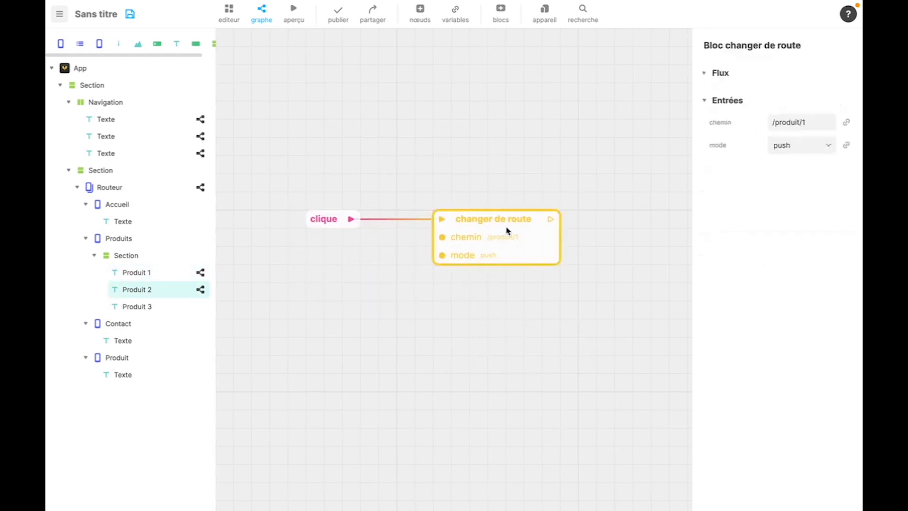
pyautogui.click(827, 122)
# Step: Paste the copied clique and changer de route blocks into Produit 3's graph and set the chemin to /produit/3
pyautogui.click(139, 307)
pyautogui.rightClick(283, 227)
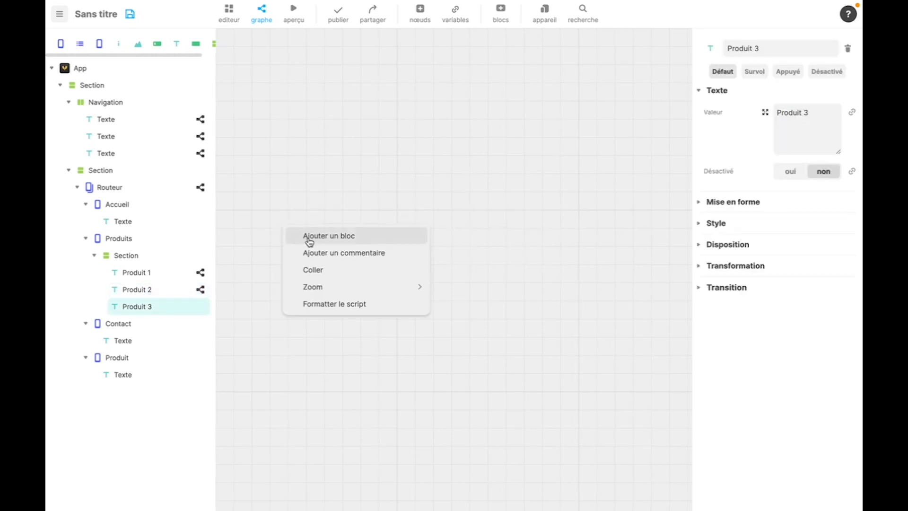
pyautogui.click(328, 271)
pyautogui.click(503, 171)
pyautogui.click(489, 230)
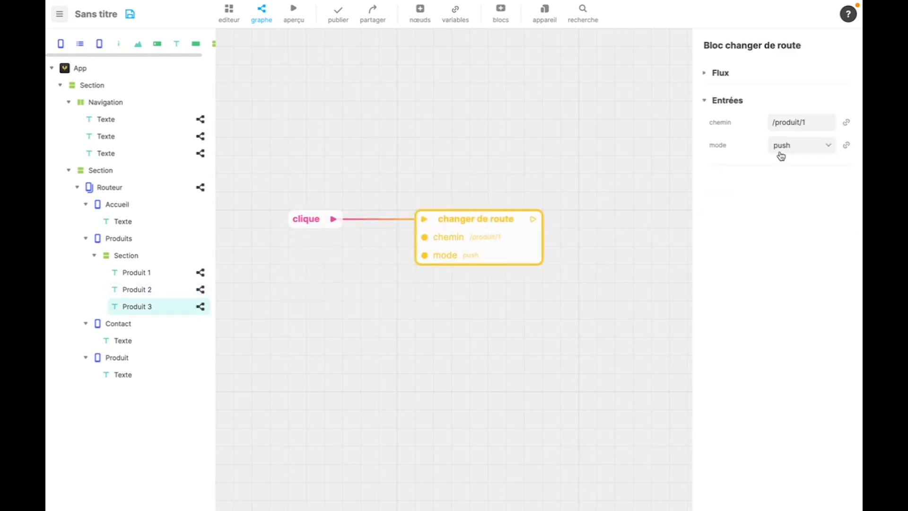
pyautogui.click(817, 122)
pyautogui.press('Right')
pyautogui.click(815, 144)
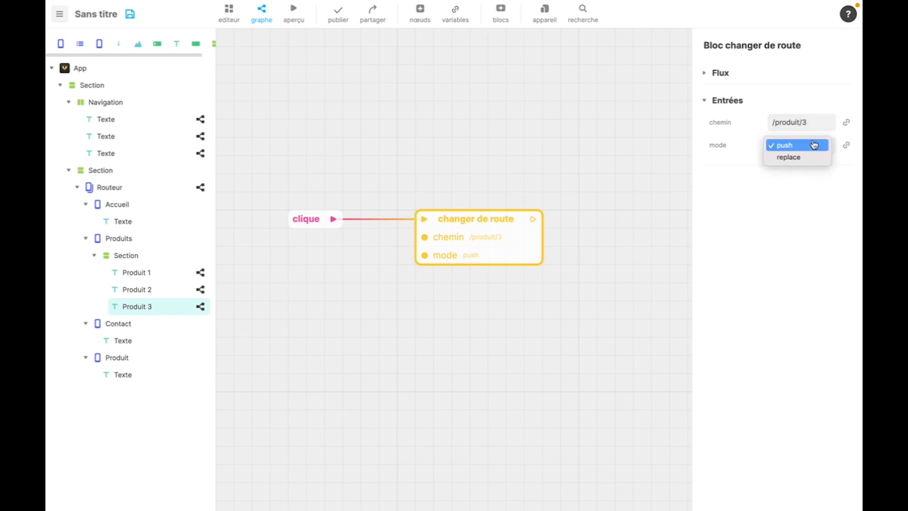
pyautogui.click(697, 120)
# Step: Preview the app and display the Produit page's routeParams object in the debug console
pyautogui.click(234, 19)
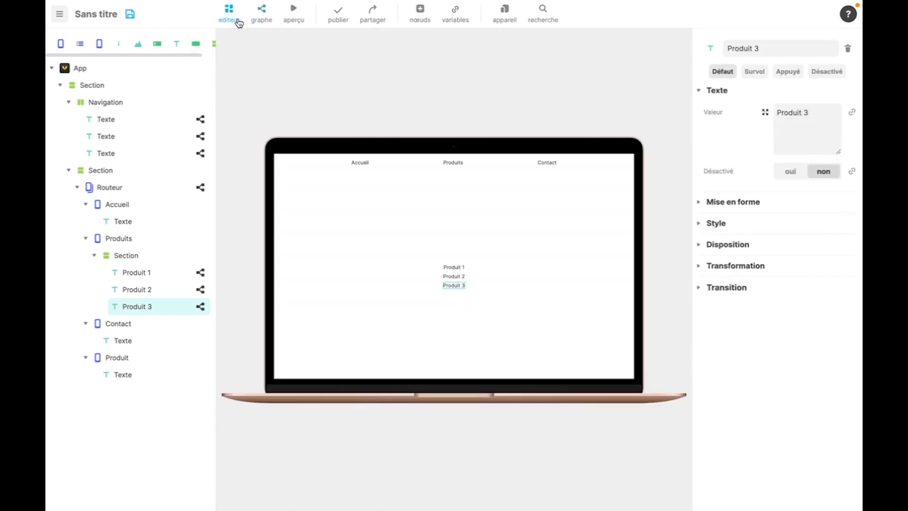
pyautogui.click(294, 16)
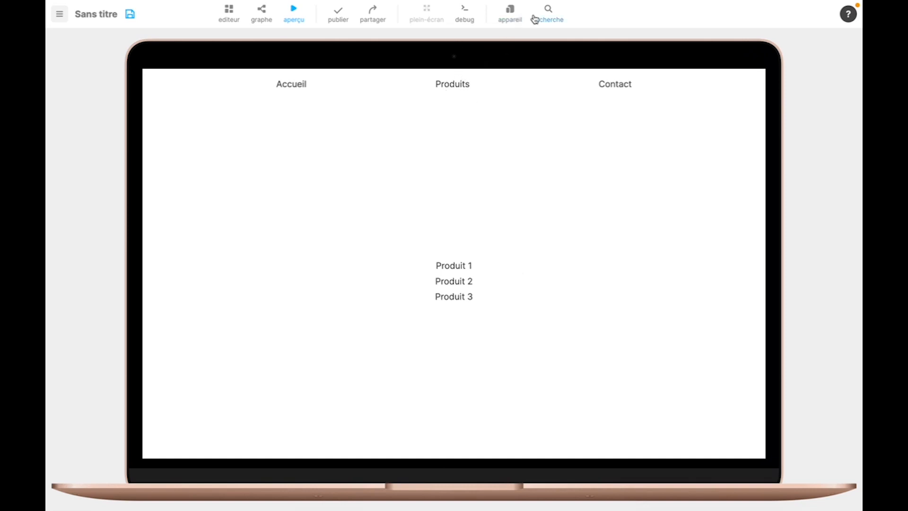
pyautogui.click(464, 12)
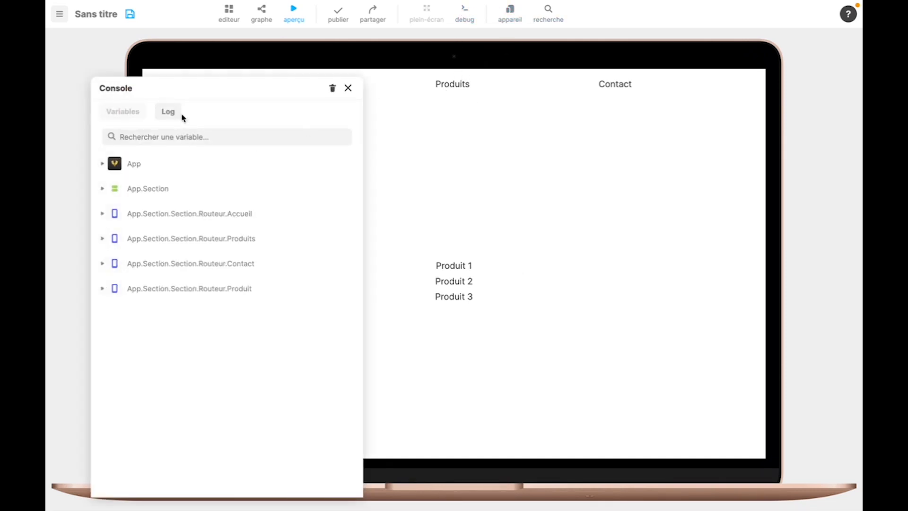
pyautogui.moveTo(202, 91); pyautogui.dragTo(163, 61)
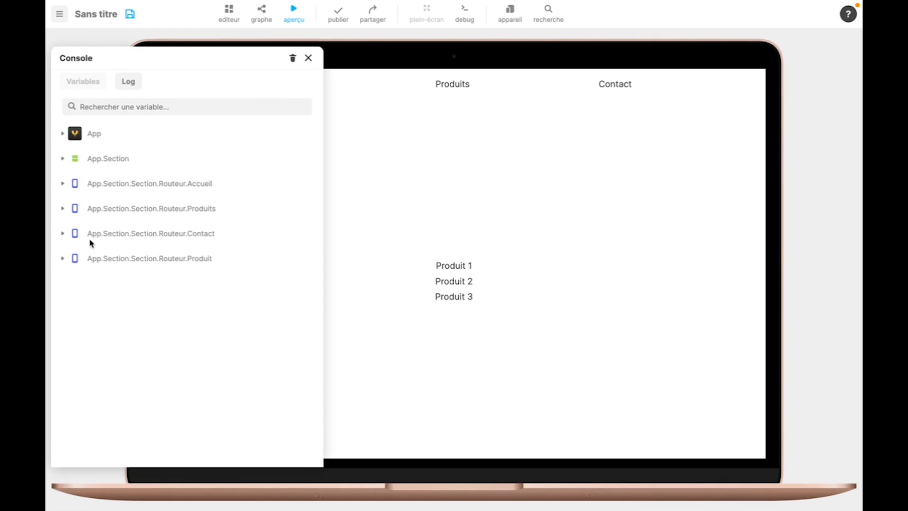
pyautogui.click(63, 259)
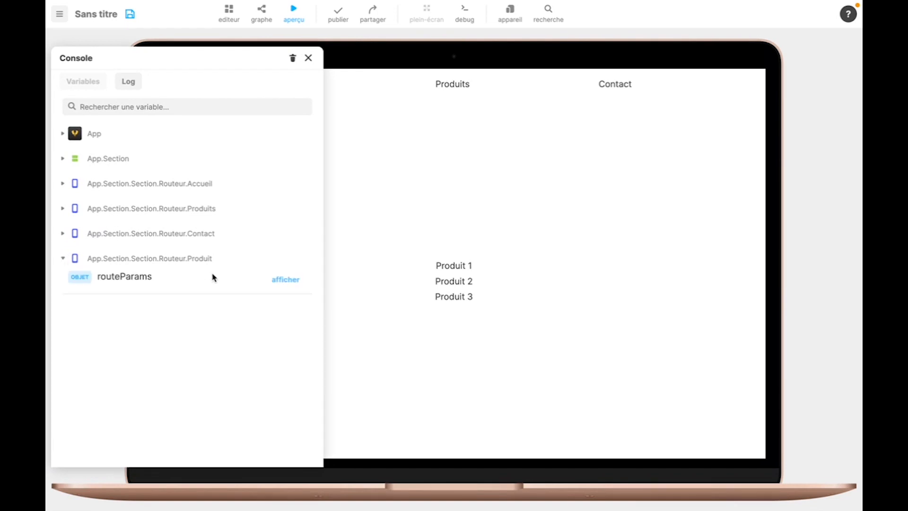
pyautogui.click(279, 280)
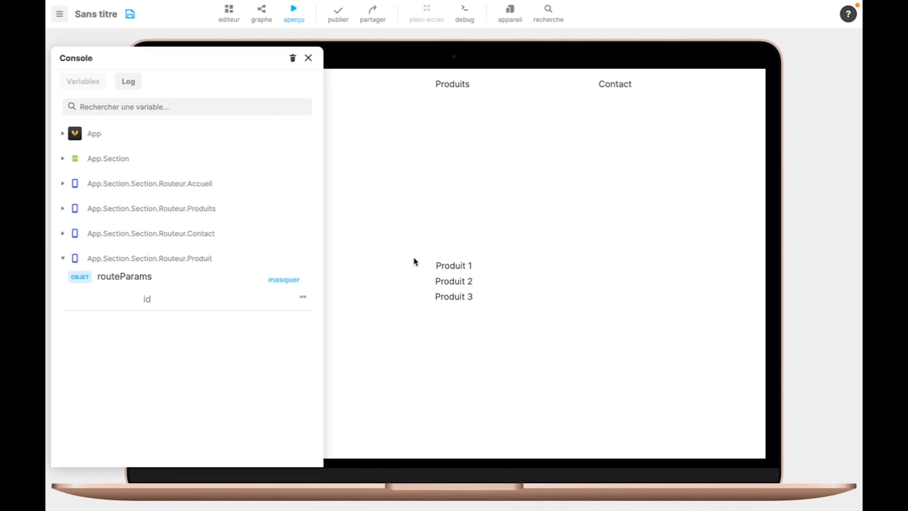
# Step: Open Produit 1 in the preview and check the id in the Produit page's routeParams through the debug console
pyautogui.click(448, 266)
pyautogui.click(309, 57)
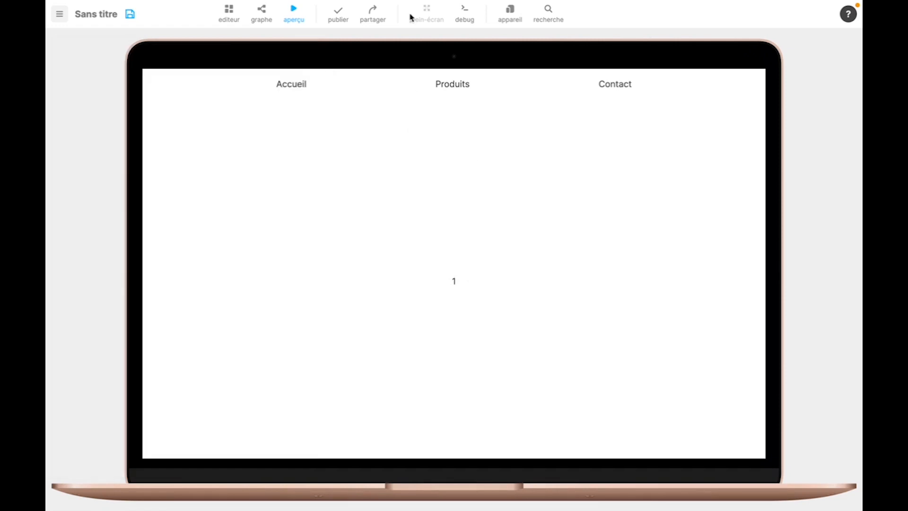
pyautogui.click(467, 14)
pyautogui.click(101, 288)
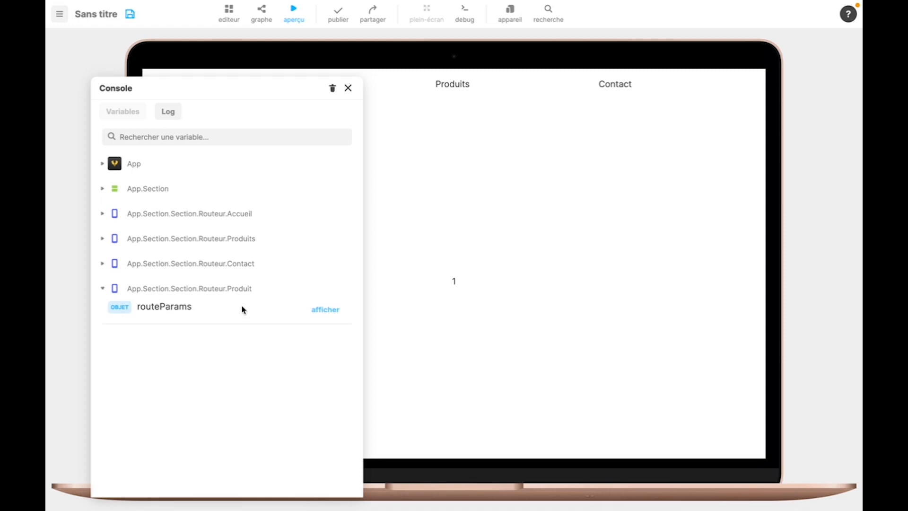
pyautogui.click(316, 308)
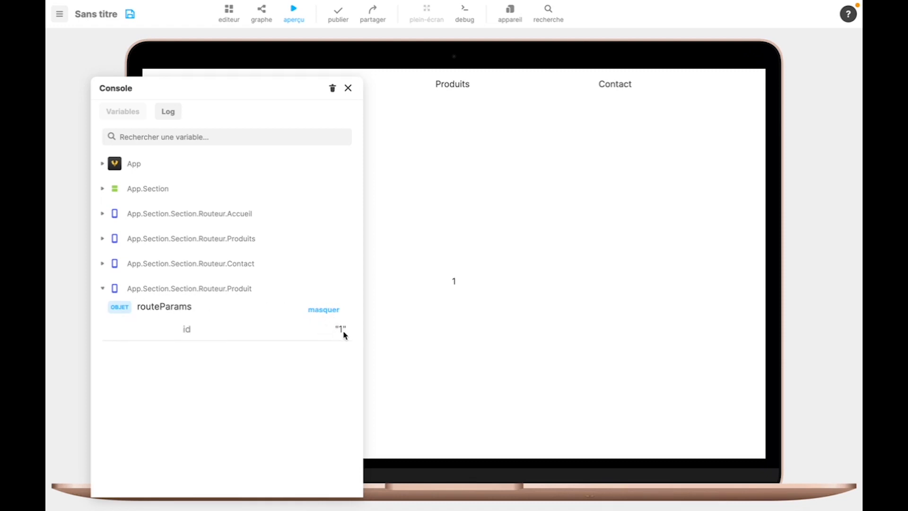
pyautogui.click(348, 88)
# Step: Test the preview's navigation by opening Produit 2, Contact, Accueil and Produit 3, returning to Produits as needed
pyautogui.click(444, 88)
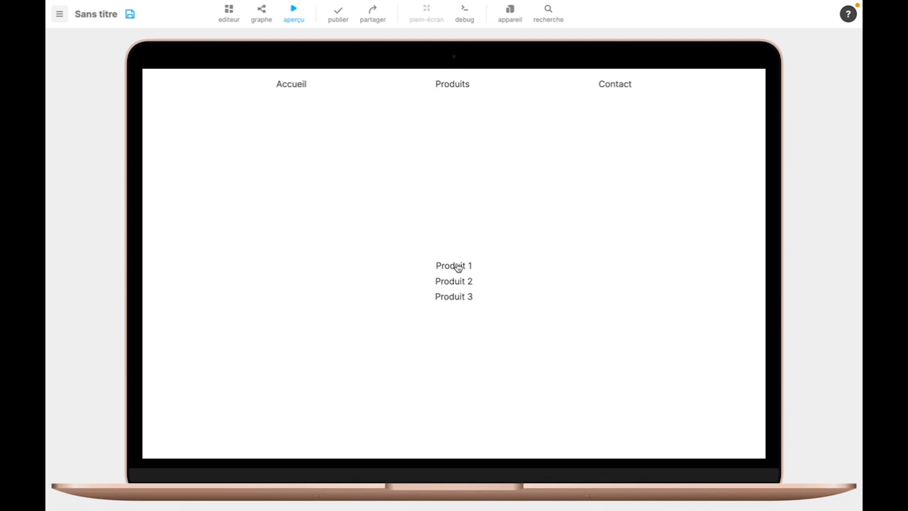
pyautogui.click(459, 282)
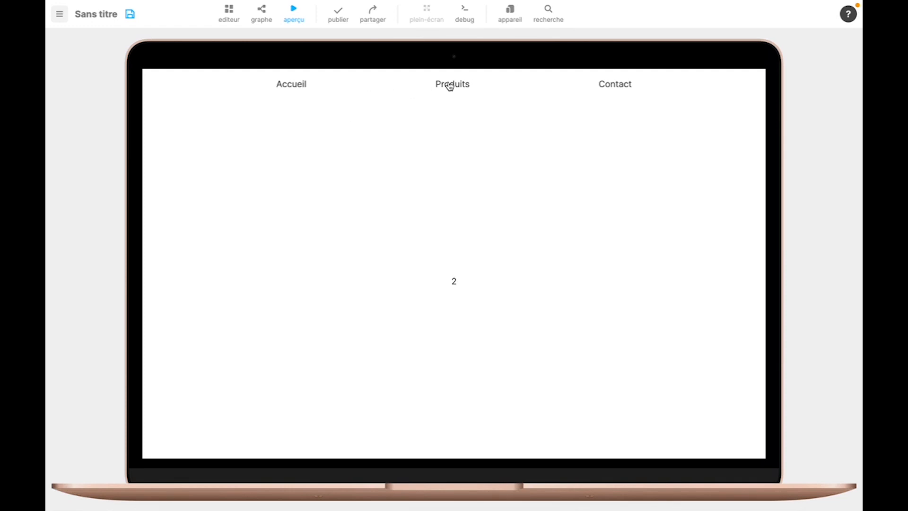
pyautogui.click(615, 85)
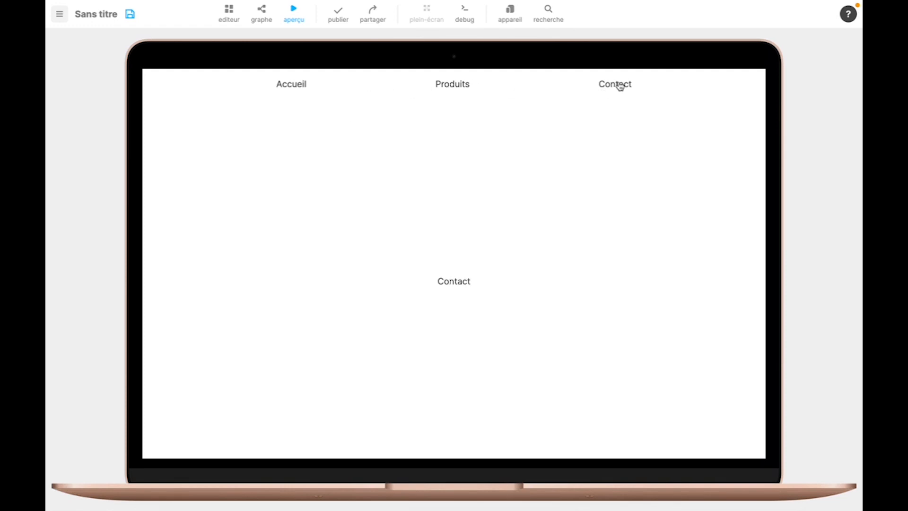
pyautogui.click(455, 86)
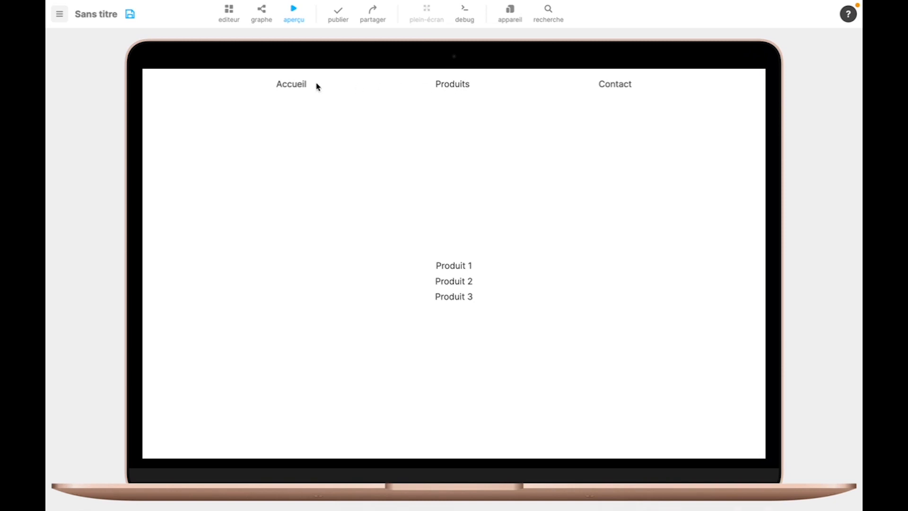
pyautogui.click(294, 87)
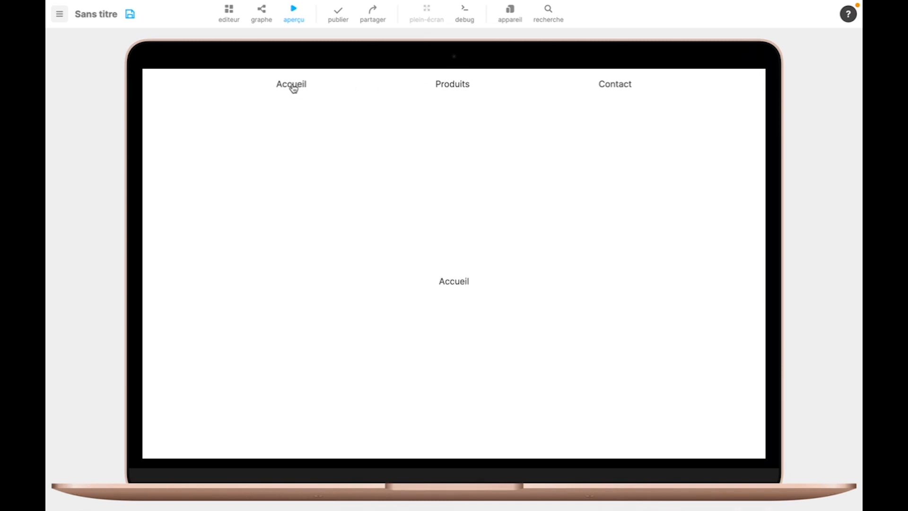
pyautogui.click(452, 86)
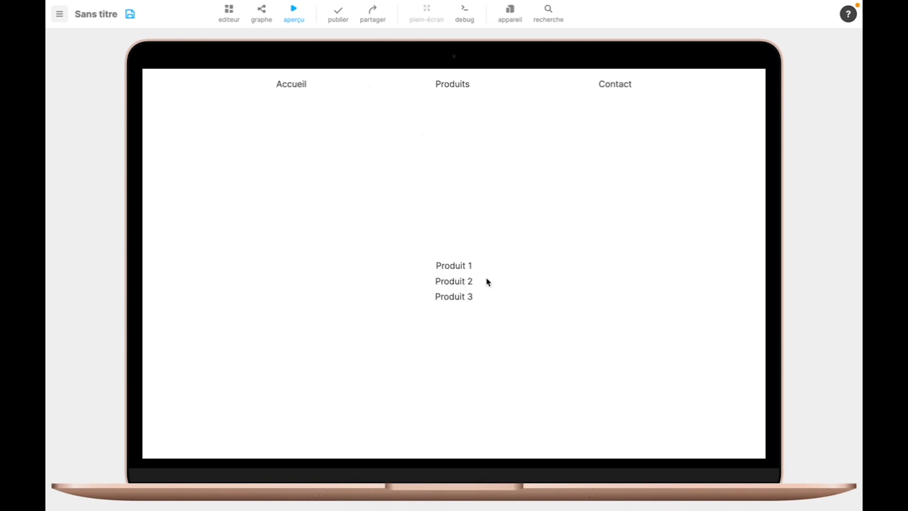
pyautogui.click(459, 297)
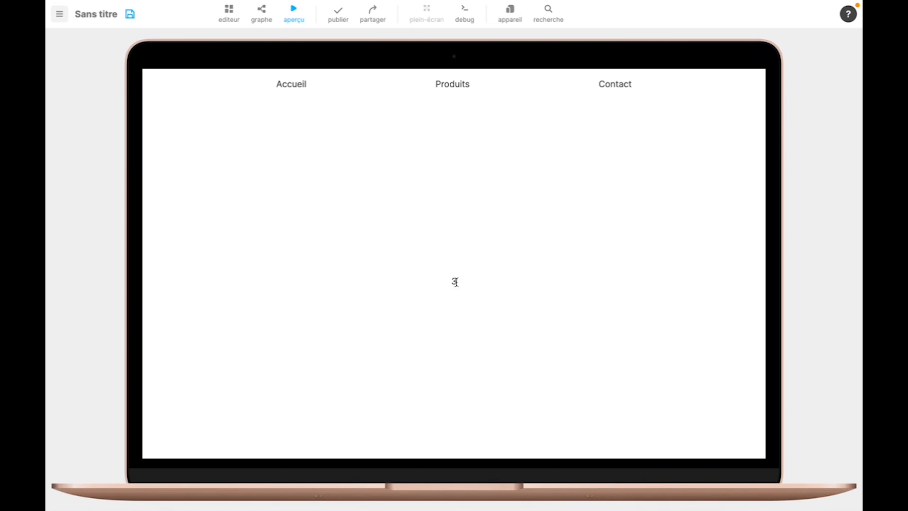